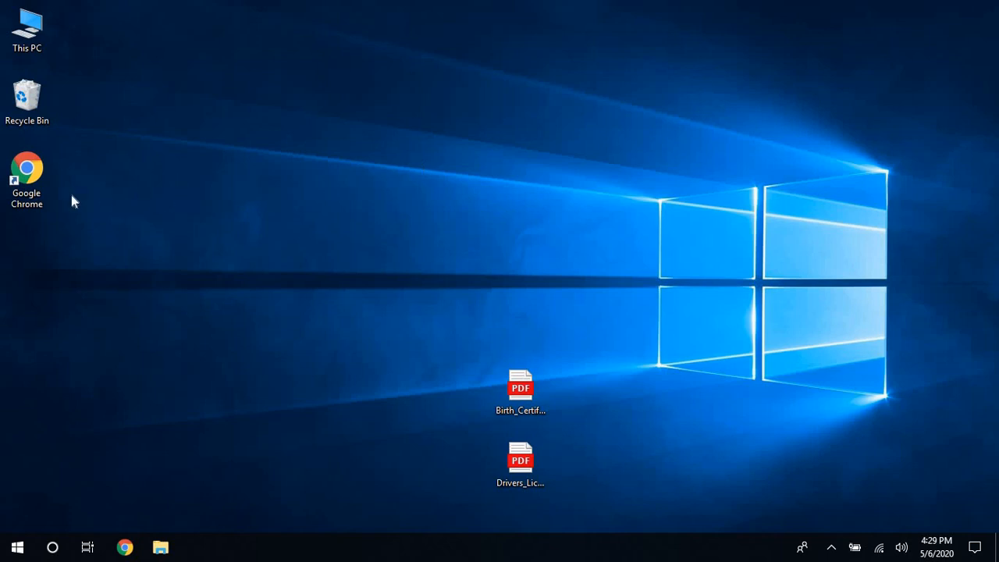
# Launch Chrome and load sisweb.resa.net/huron/preenrollment.
pyautogui.click(32, 166)
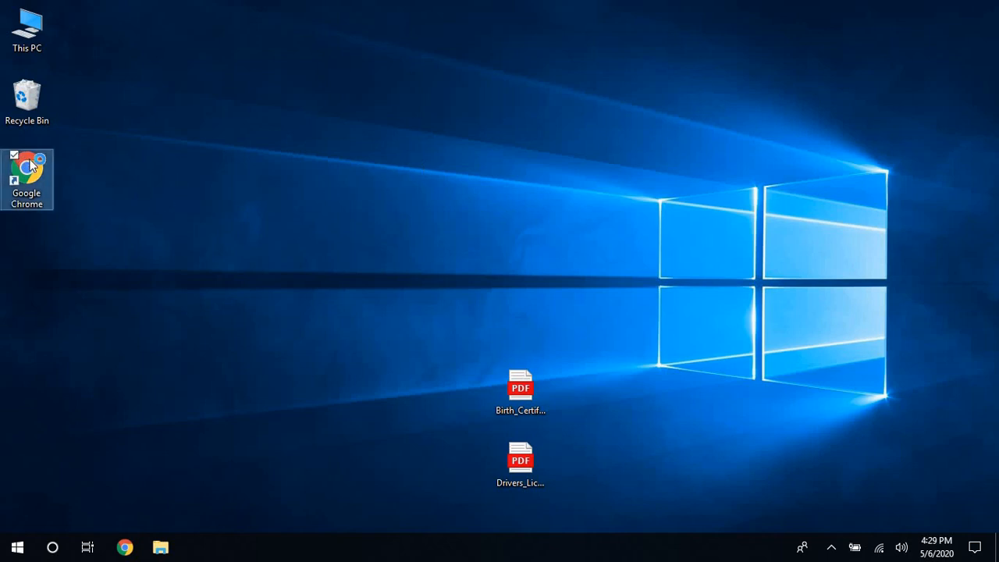
pyautogui.doubleClick(32, 165)
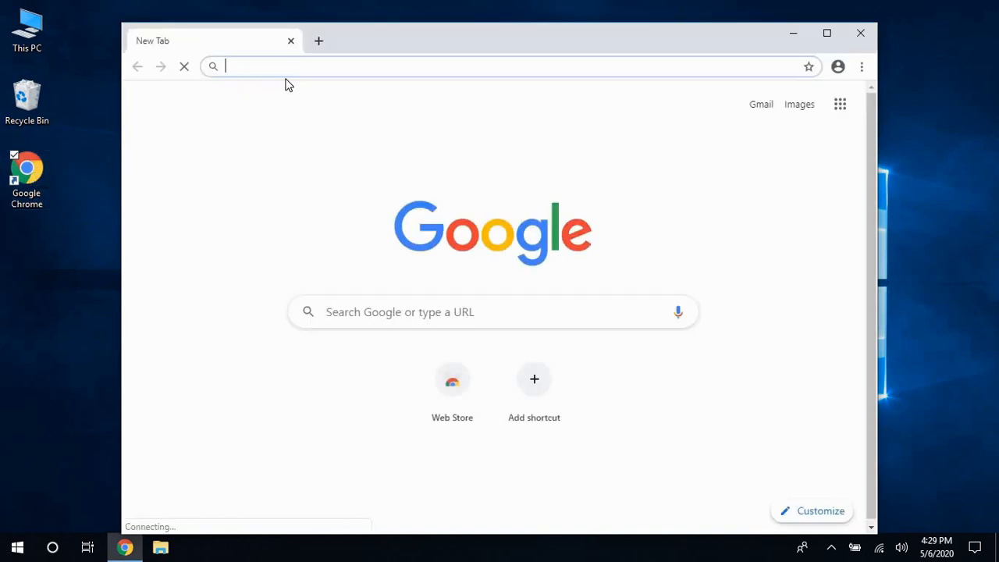
pyautogui.write('sisweb')
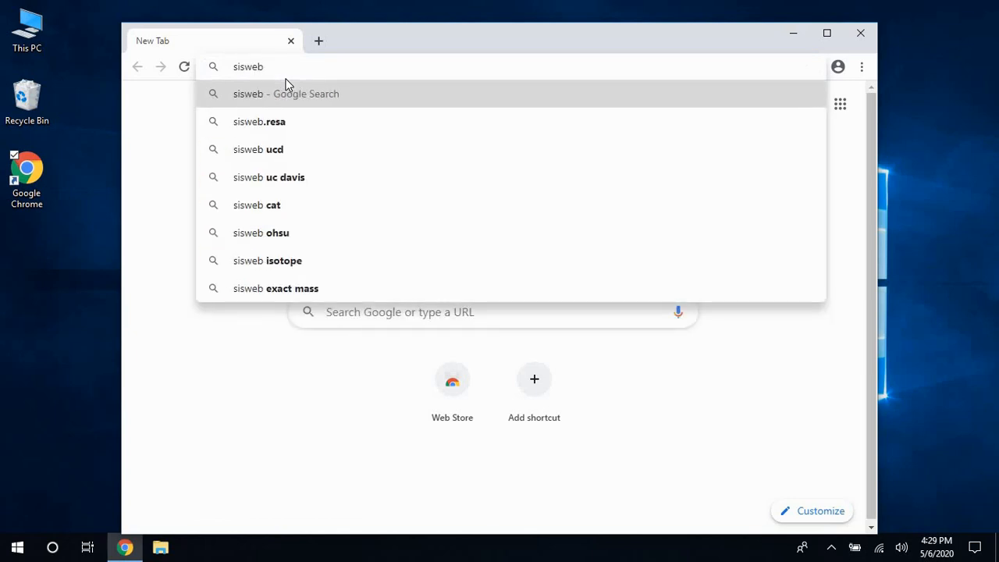
pyautogui.write('.resa')
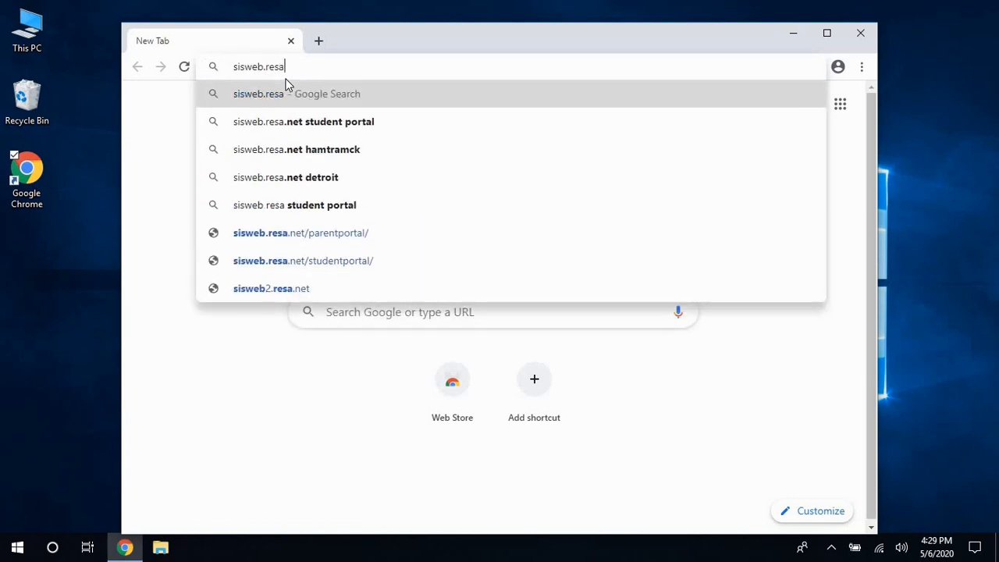
pyautogui.write('.net')
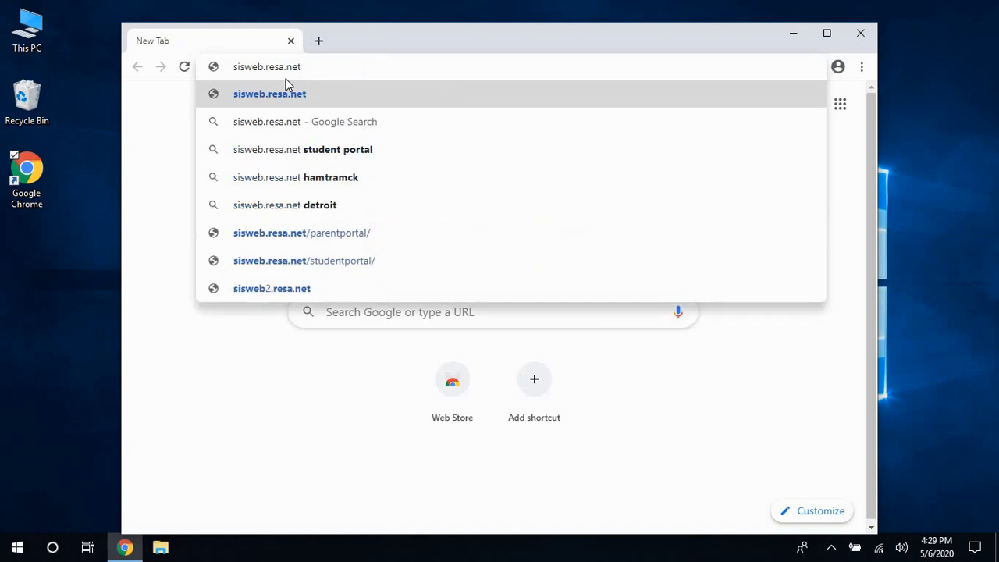
pyautogui.write('/h')
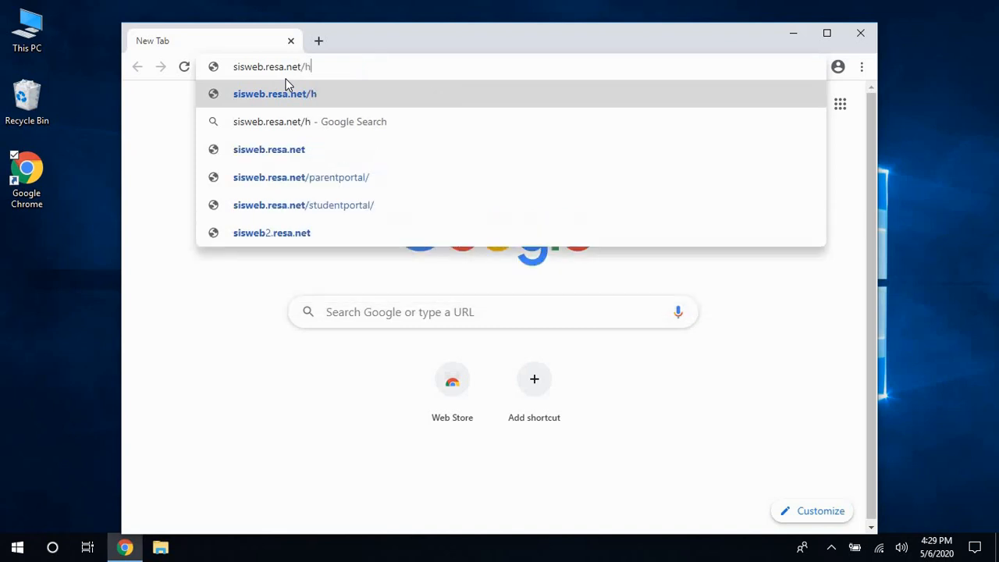
pyautogui.write('uron/')
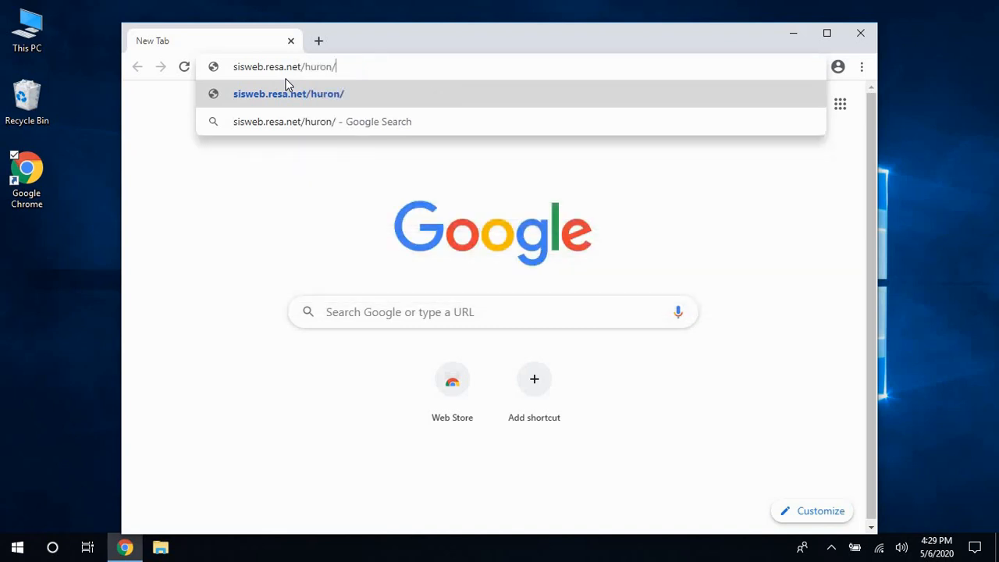
pyautogui.write('pre')
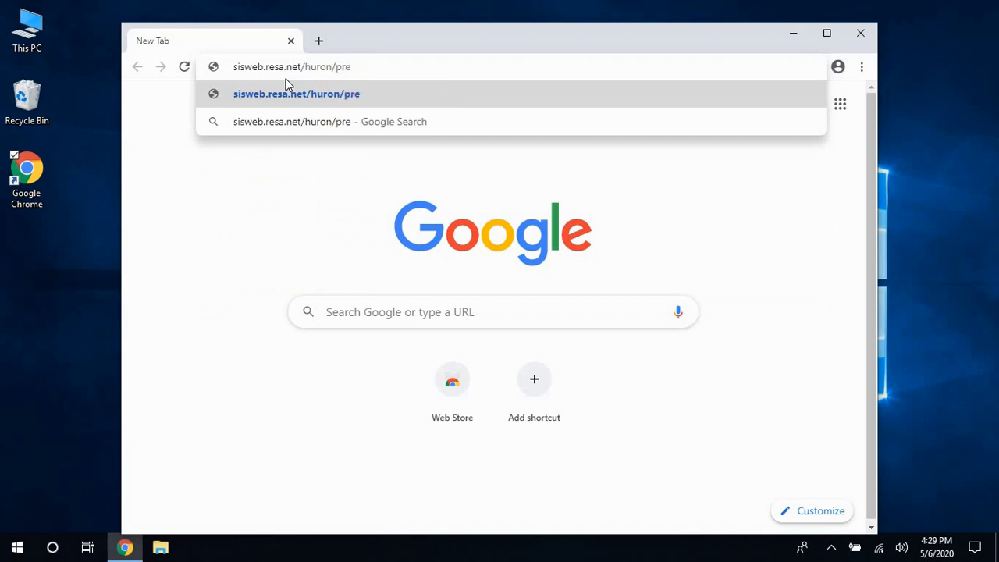
pyautogui.write('enrollmen')
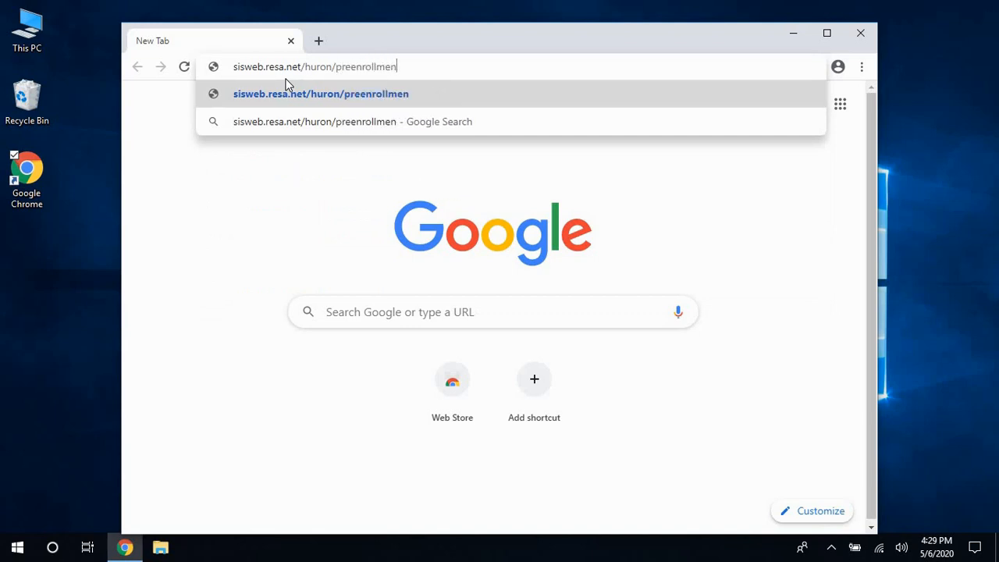
pyautogui.write('t')
pyautogui.press('Return')
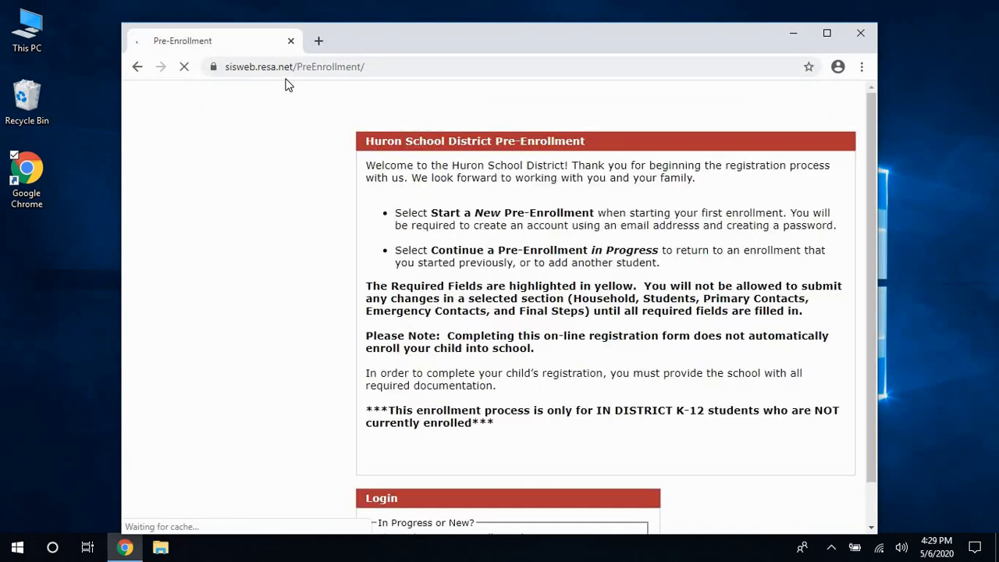
# Maximize Chrome and choose Start a New Pre-Enrollment.
pyautogui.click(827, 35)
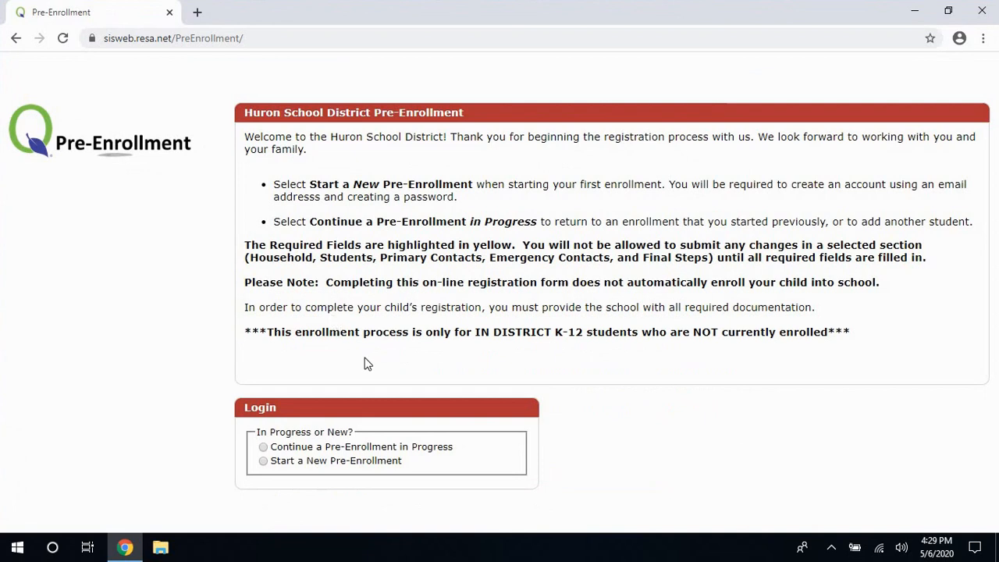
pyautogui.click(277, 466)
pyautogui.scroll(-2, 378, 468)
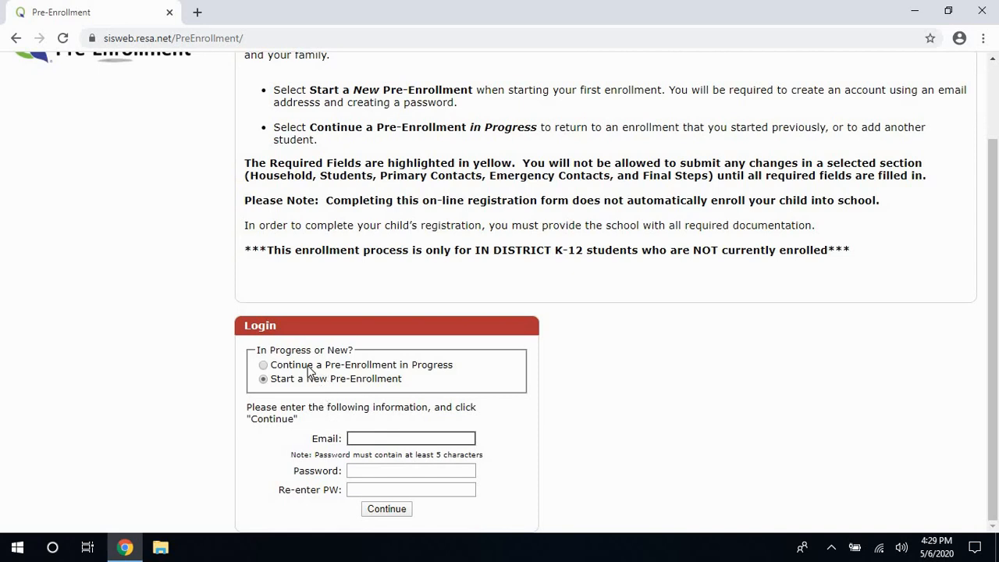
pyautogui.click(308, 365)
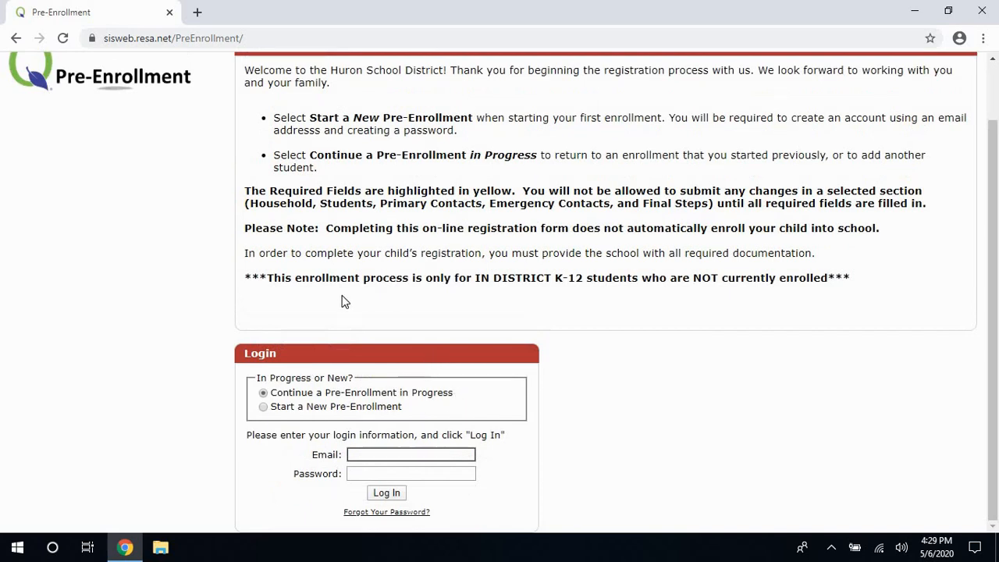
pyautogui.click(361, 408)
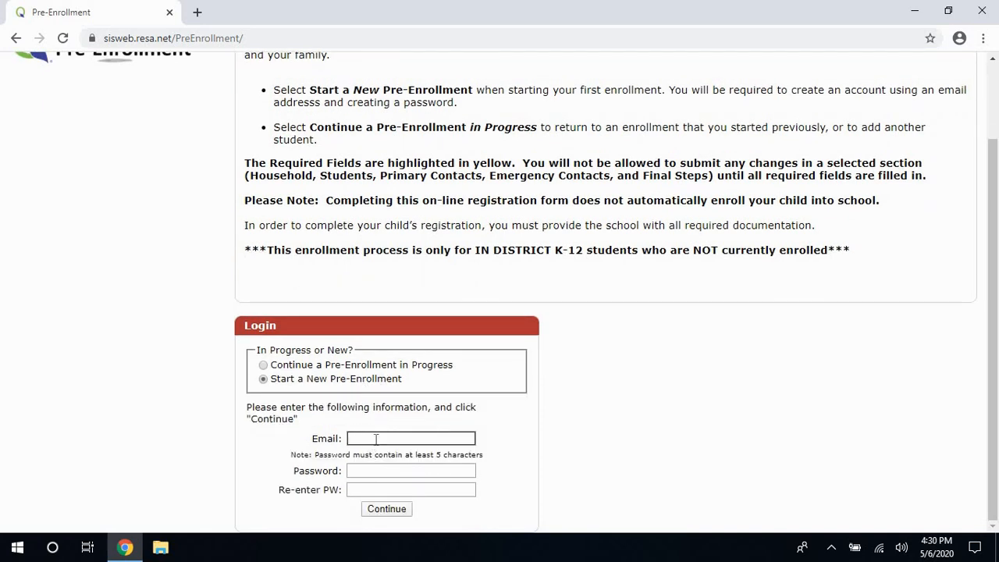
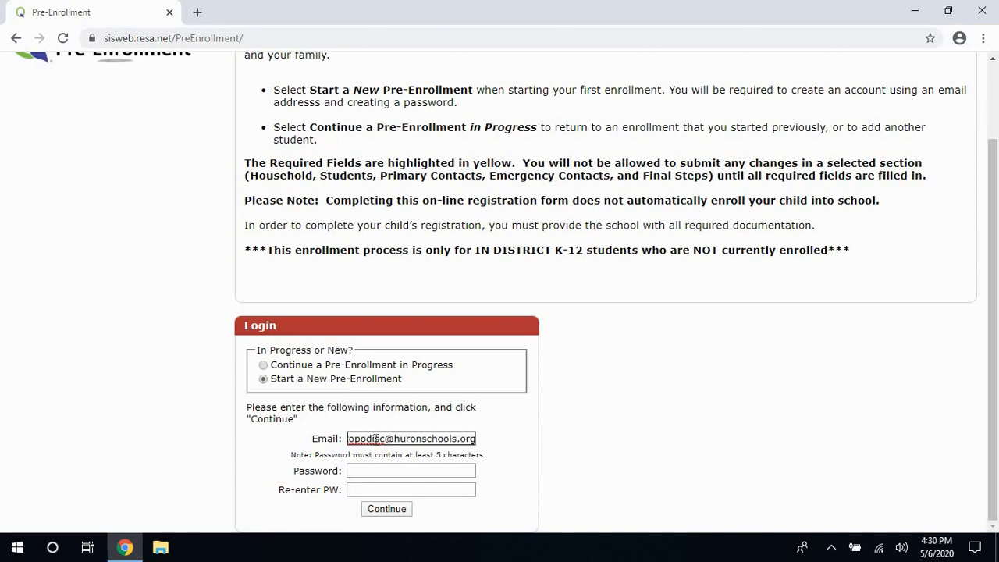
# Enter the account email address and a matching password twice, then submit.
pyautogui.moveTo(310, 439); pyautogui.dragTo(344, 442)
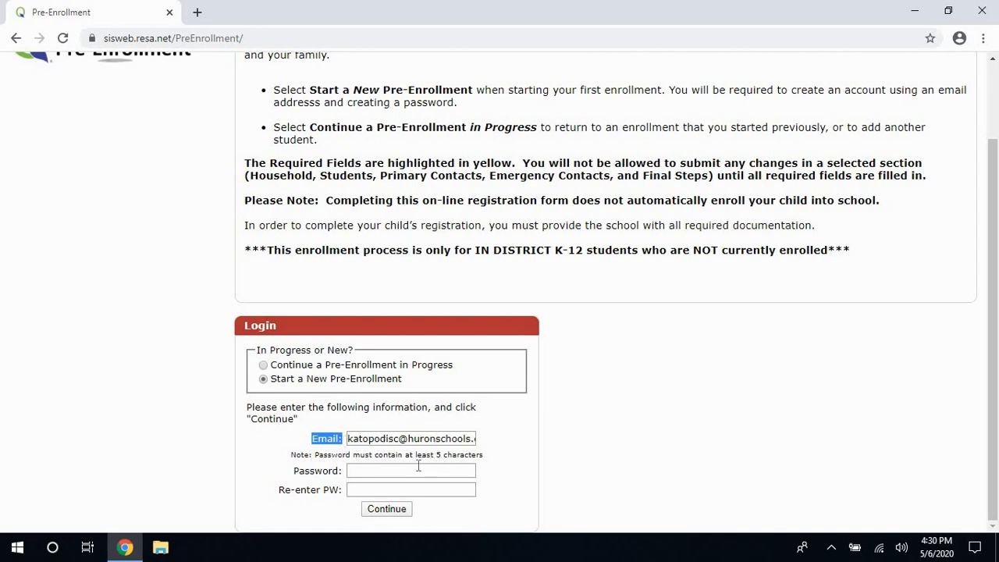
pyautogui.click(414, 470)
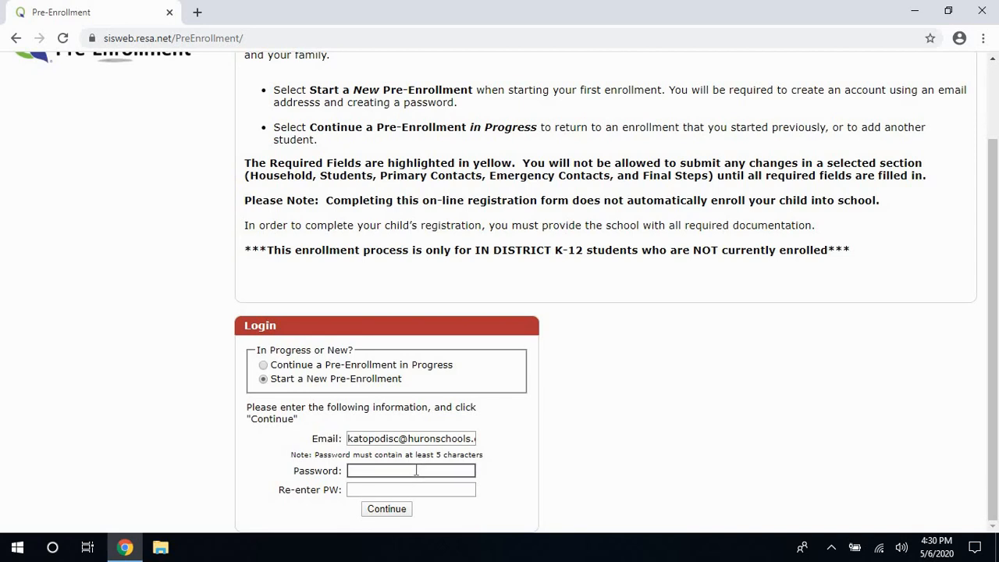
pyautogui.write('password12')
pyautogui.click(409, 489)
pyautogui.write('passwo')
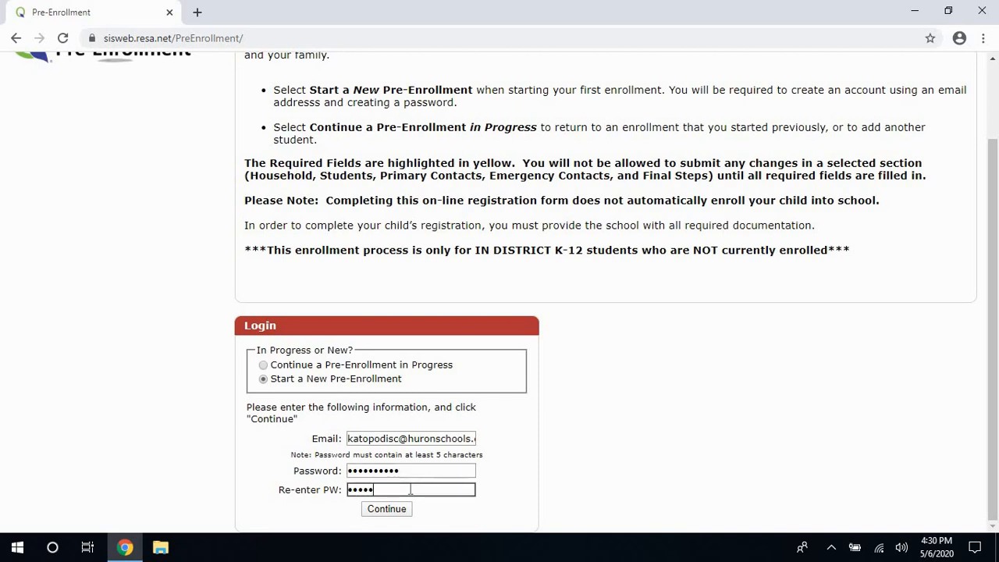
pyautogui.write('rd12')
pyautogui.press('Return')
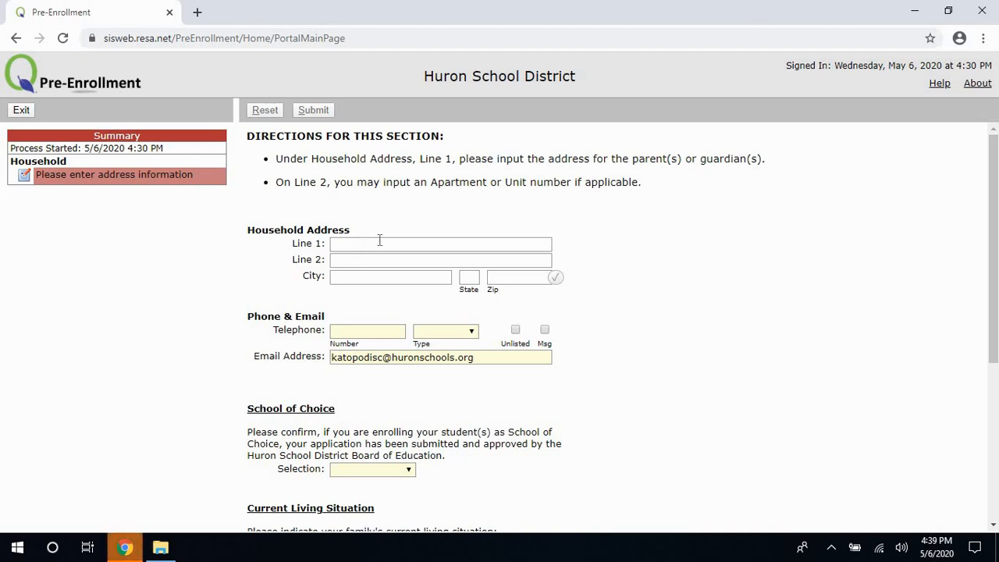
# Enter the household street address in Address Line 1.
pyautogui.click(377, 240)
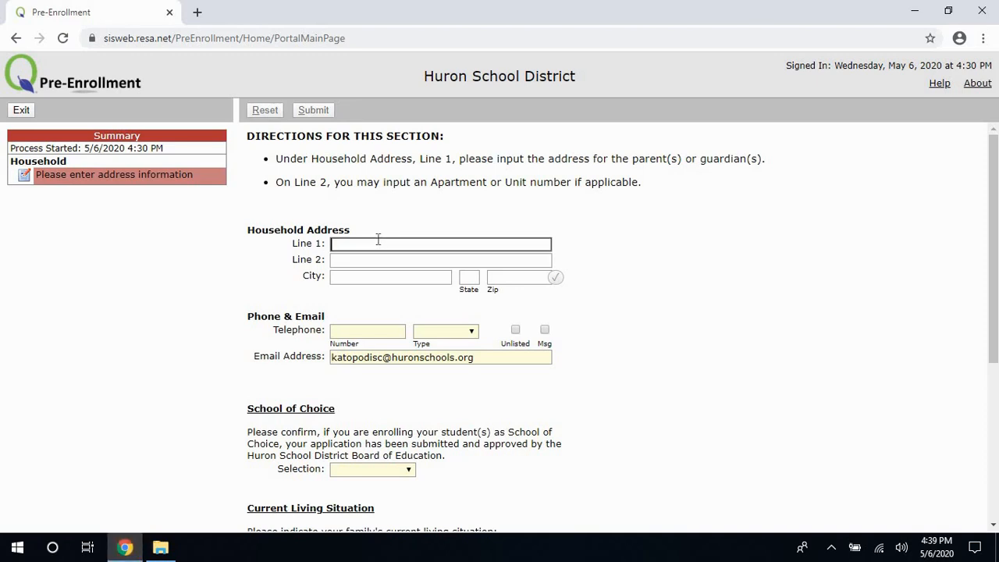
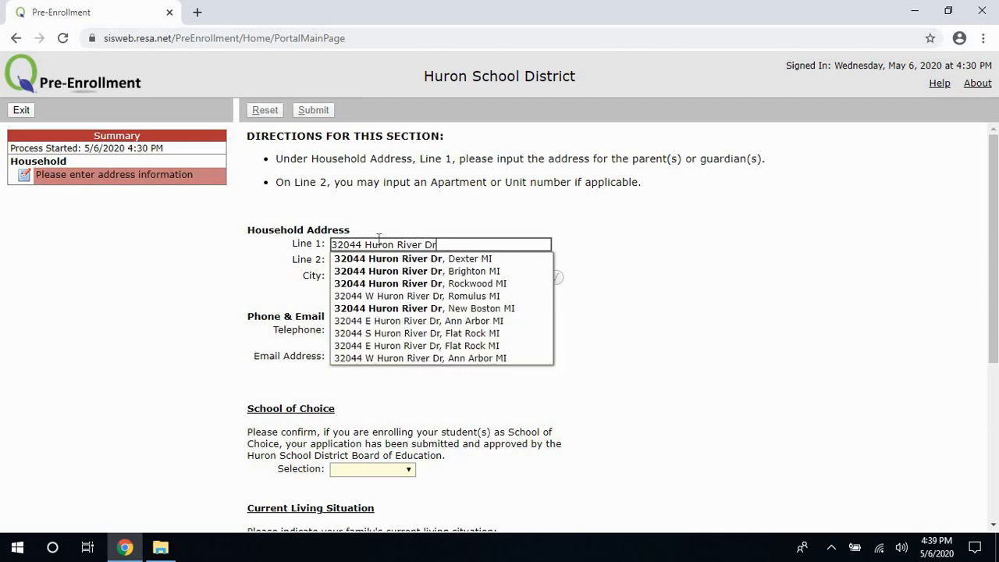
pyautogui.click(439, 216)
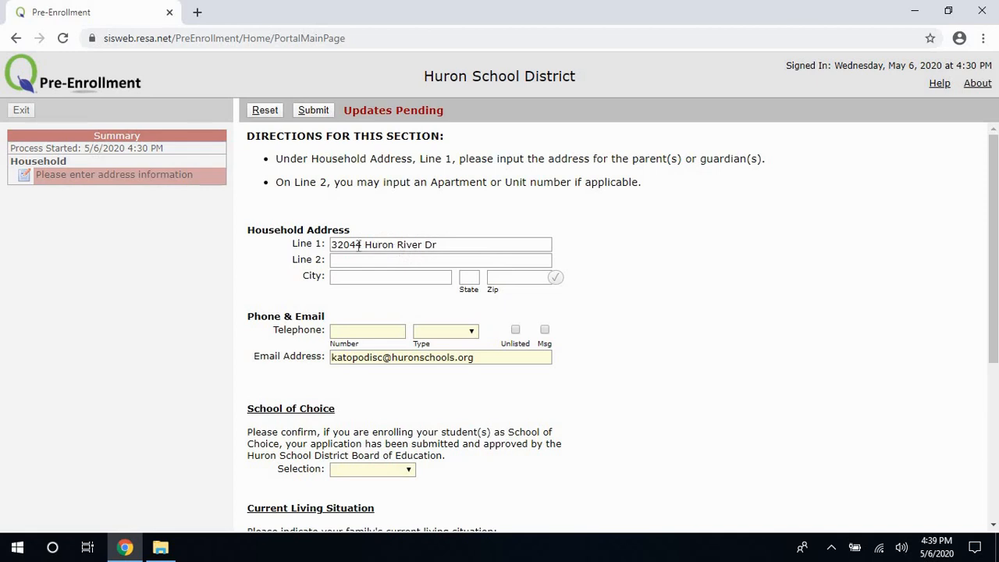
pyautogui.click(357, 245)
pyautogui.doubleClick(357, 245)
pyautogui.moveTo(441, 245); pyautogui.dragTo(364, 255)
# Fill in the household city and state, then verify the address so the ZIP fills in.
pyautogui.click(351, 277)
pyautogui.write('New Bo')
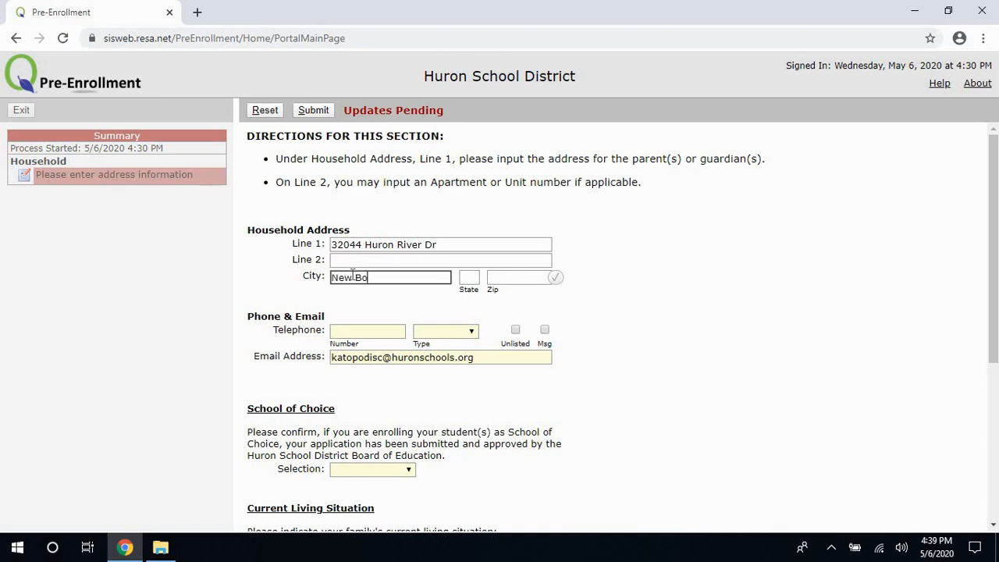
pyautogui.write('ston')
pyautogui.click(469, 278)
pyautogui.write('MI')
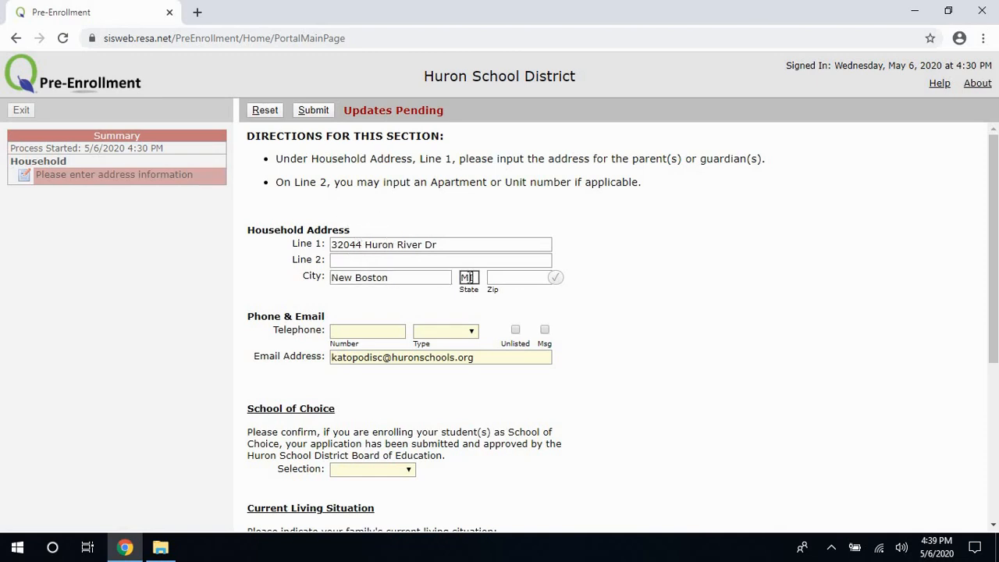
pyautogui.click(559, 278)
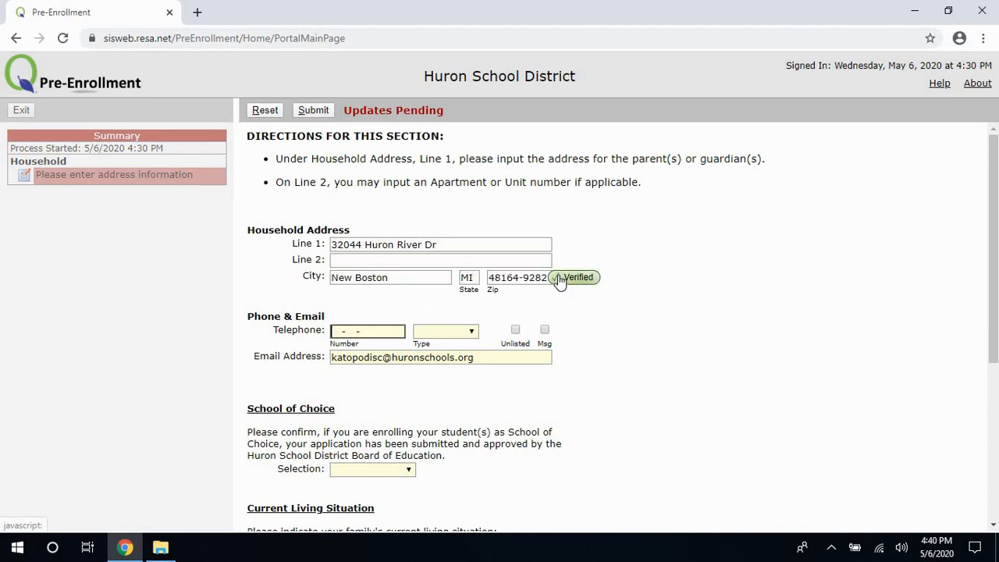
pyautogui.click(433, 248)
pyautogui.moveTo(362, 246); pyautogui.dragTo(316, 253)
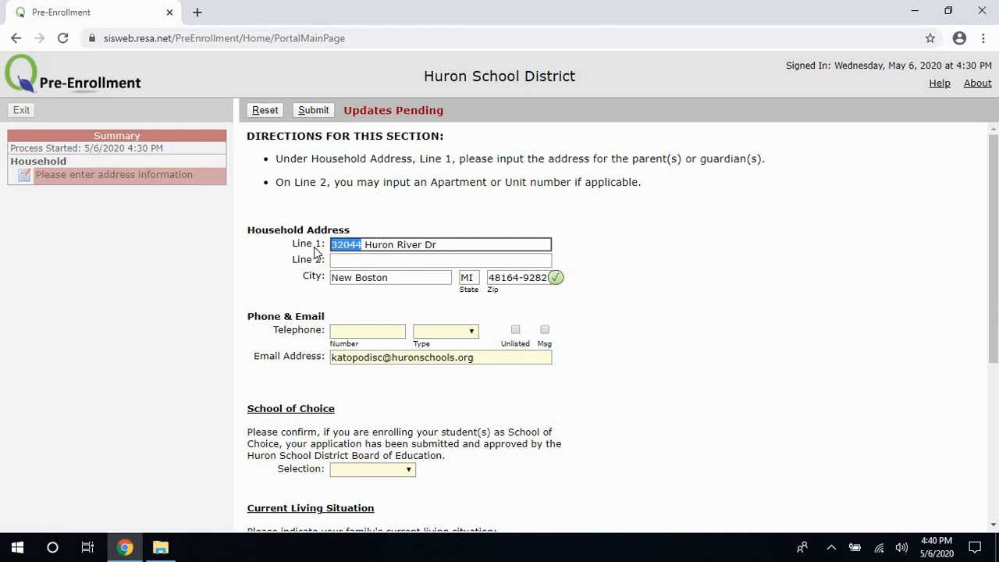
pyautogui.write('9999')
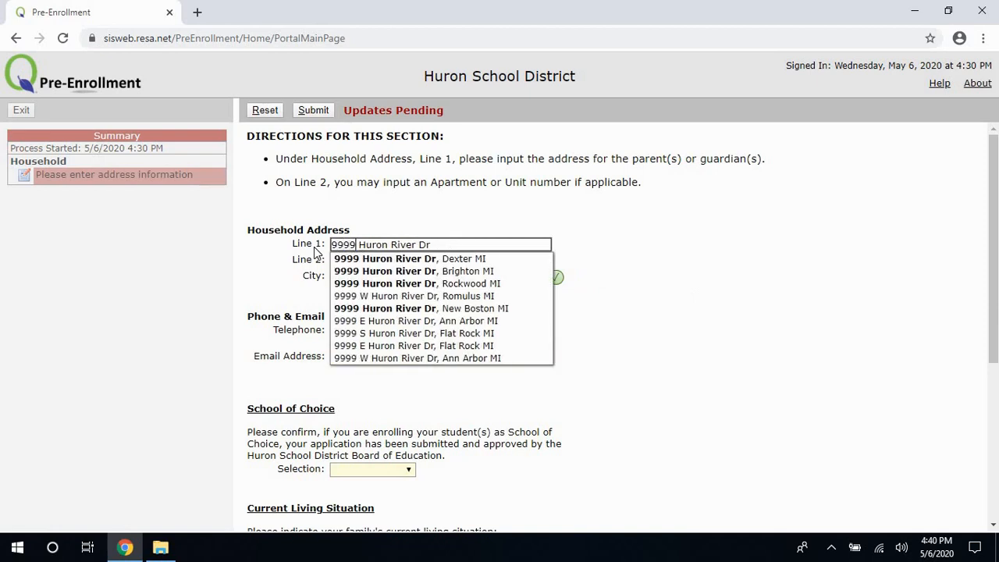
pyautogui.click(575, 238)
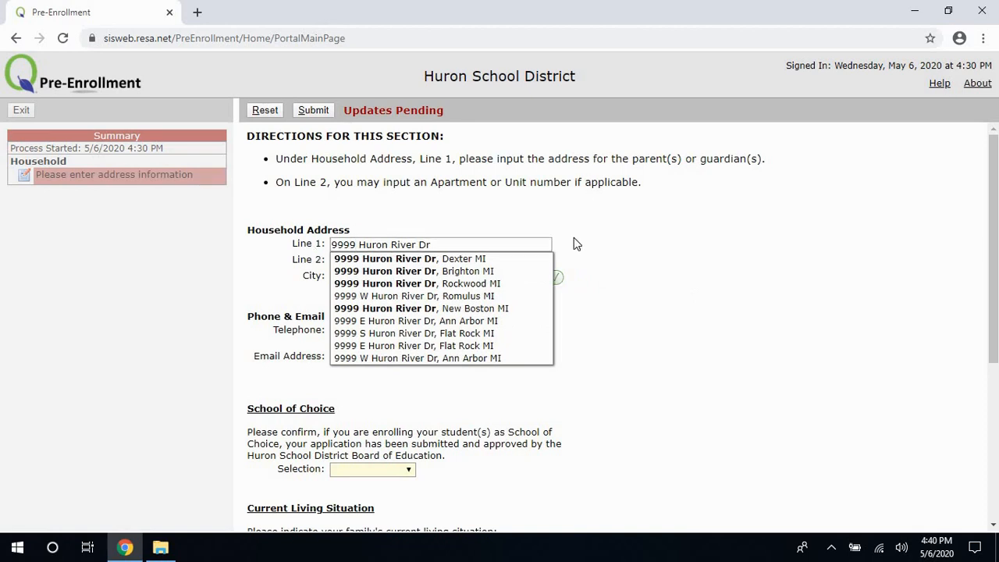
pyautogui.click(555, 280)
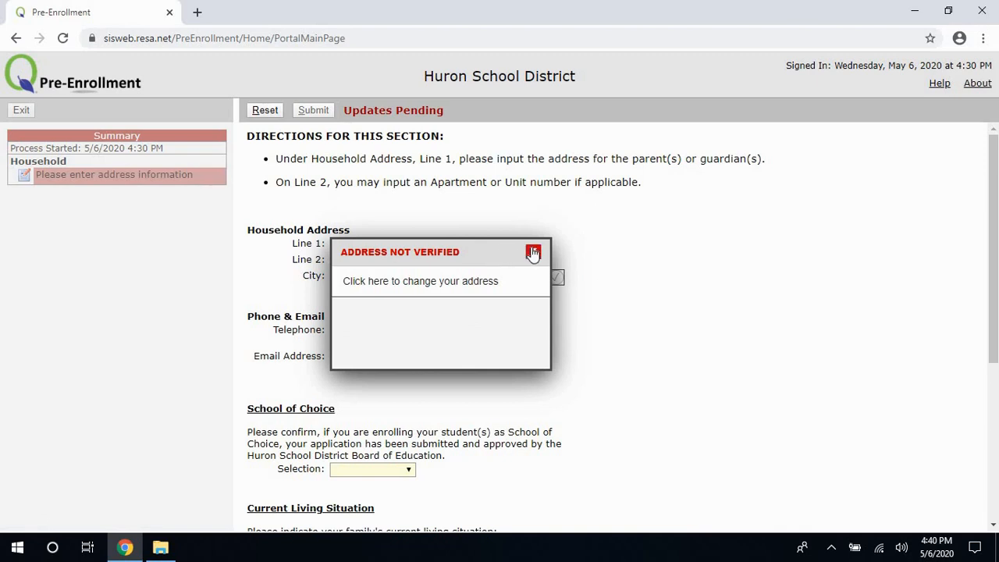
pyautogui.click(533, 252)
pyautogui.moveTo(356, 245); pyautogui.dragTo(320, 249)
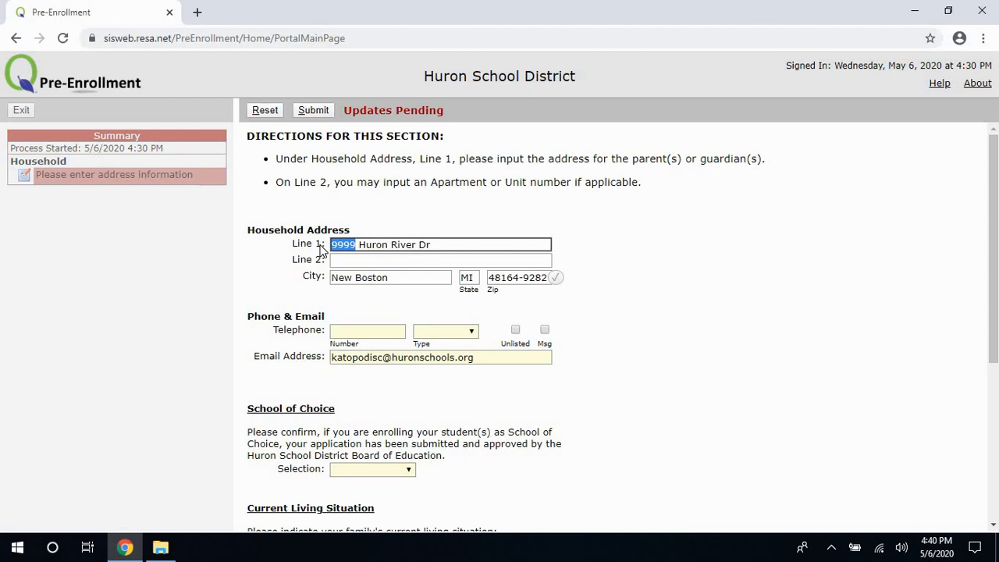
pyautogui.write('320')
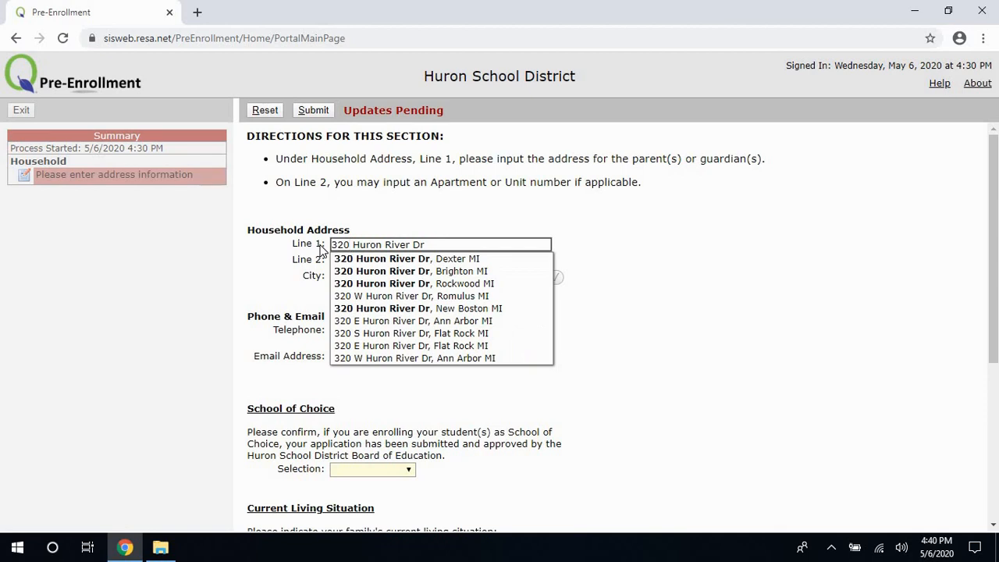
pyautogui.write('4')
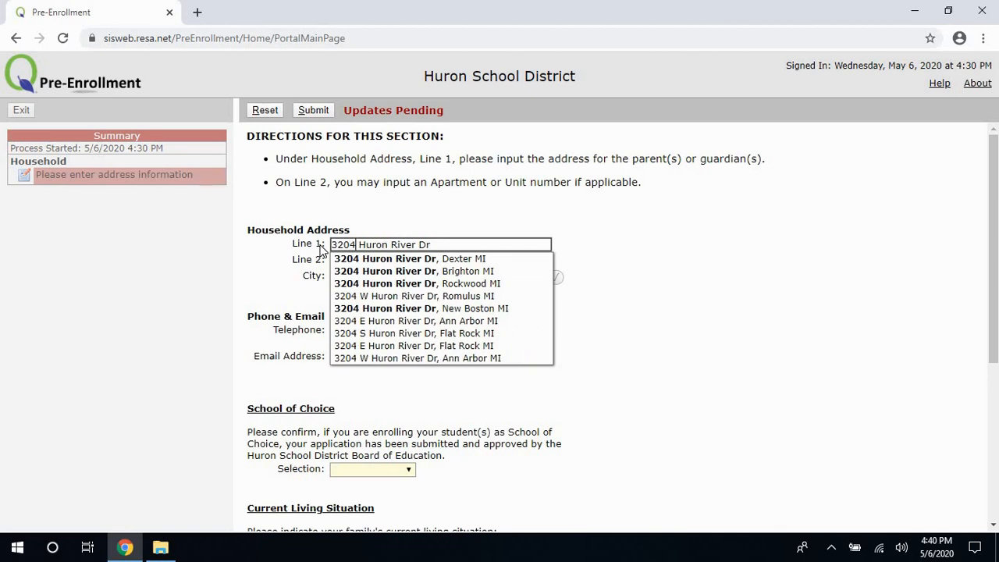
pyautogui.write('4')
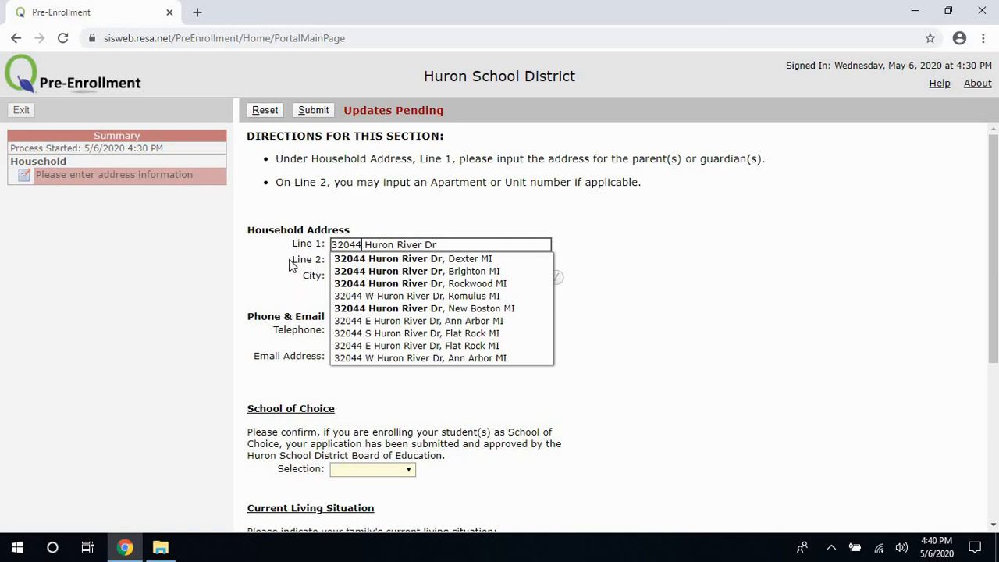
pyautogui.press('Down')
pyautogui.press('Down')
pyautogui.press('Down')
pyautogui.press('Down')
pyautogui.press('Down')
pyautogui.press('Return')
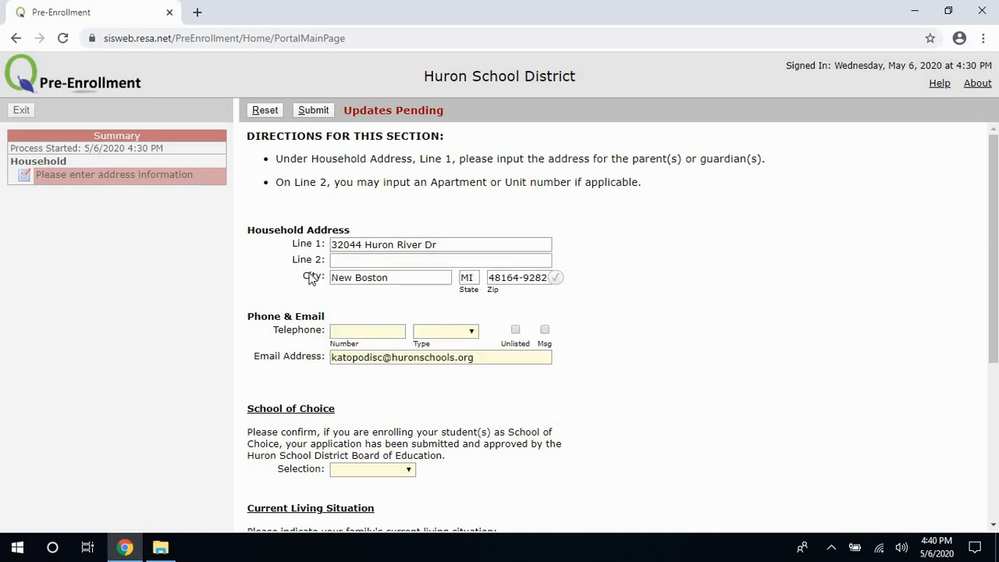
# Add the household phone number as an unlisted Cellular line with messages allowed.
pyautogui.click(373, 332)
pyautogui.write('248-')
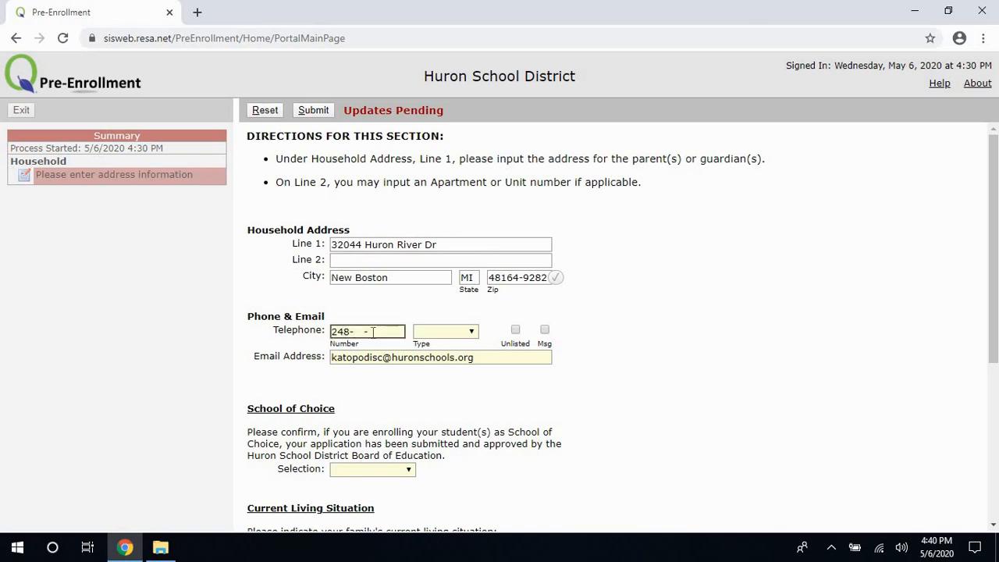
pyautogui.write('333-3333')
pyautogui.click(472, 332)
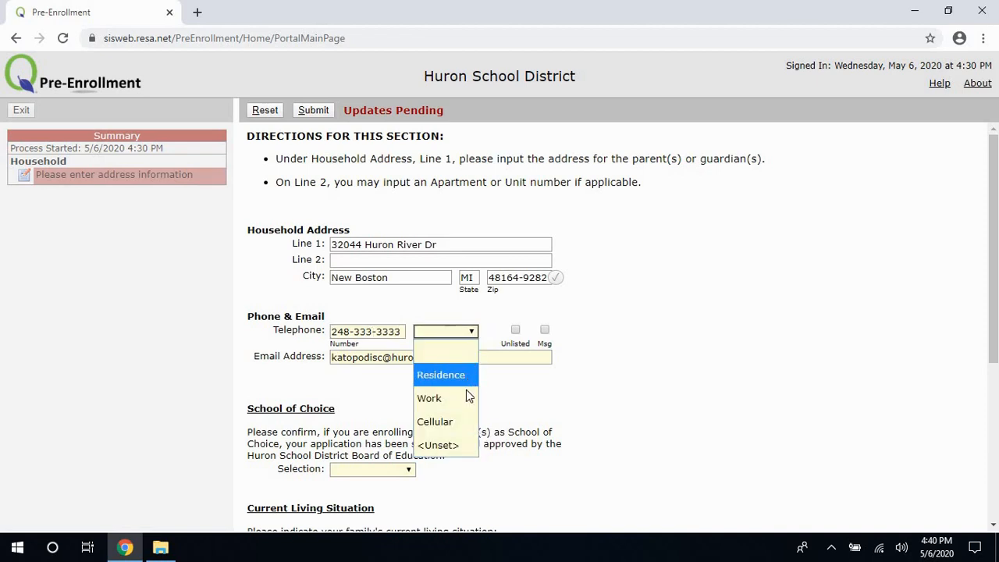
pyautogui.click(468, 422)
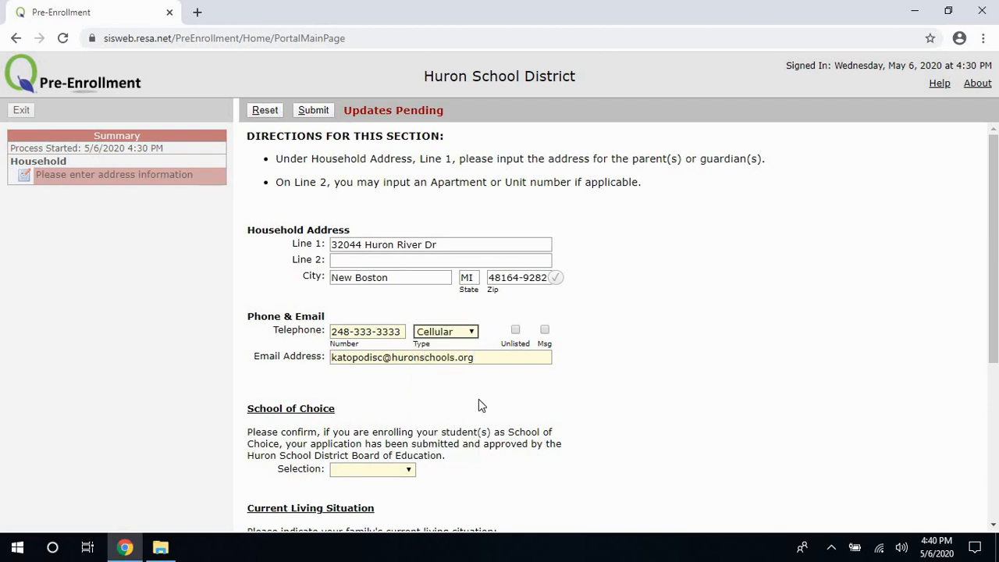
pyautogui.click(515, 332)
pyautogui.click(545, 333)
# Answer No to School of Choice, set living situation to Own/rent/lease, and submit the household.
pyautogui.scroll(-2, 477, 388)
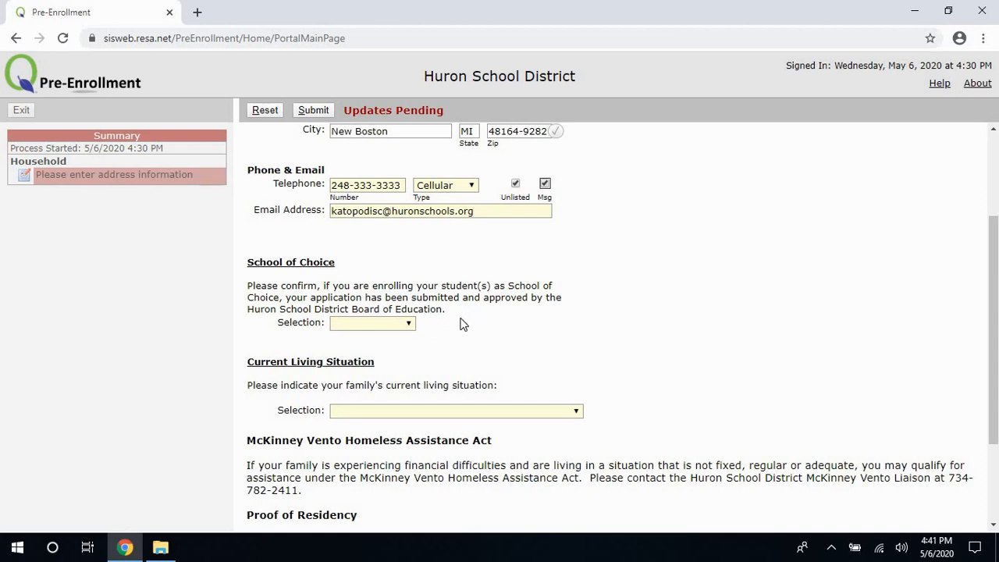
pyautogui.click(405, 323)
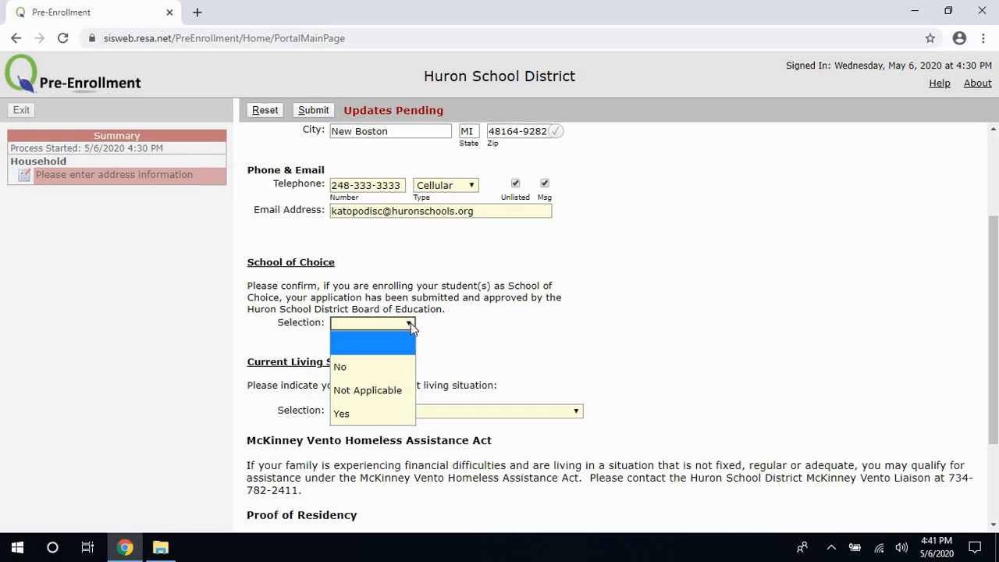
pyautogui.click(377, 366)
pyautogui.scroll(-2, 481, 343)
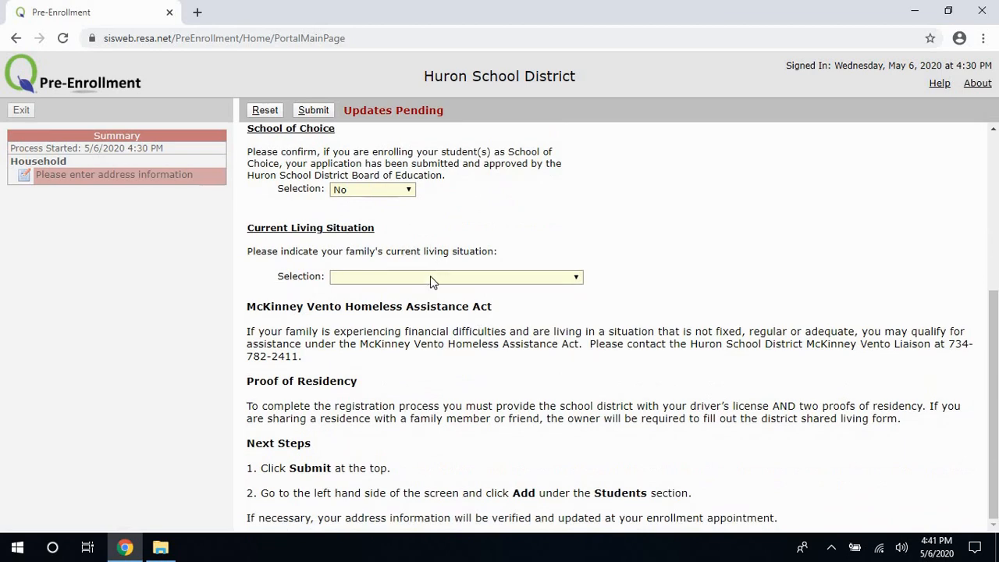
pyautogui.click(434, 278)
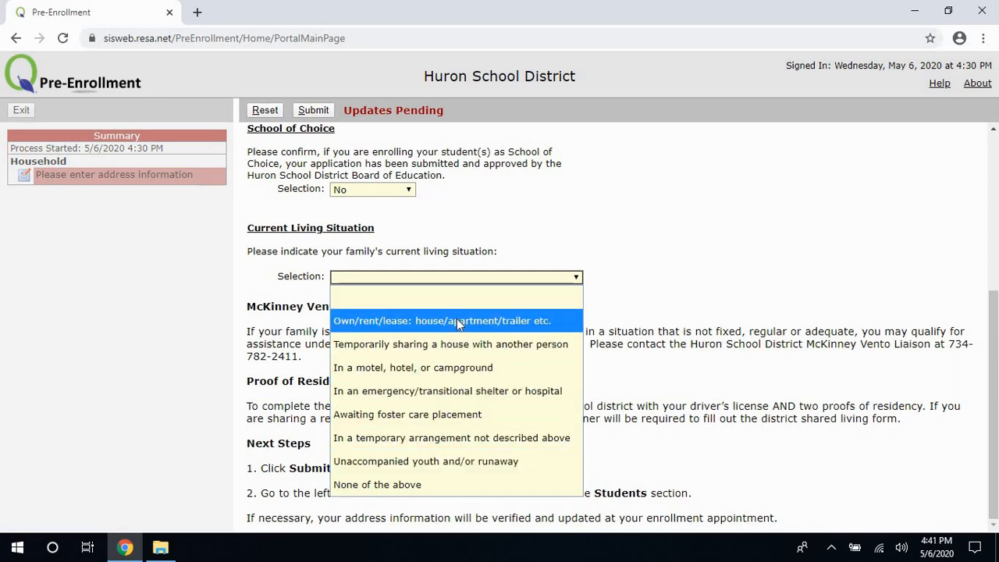
pyautogui.click(457, 321)
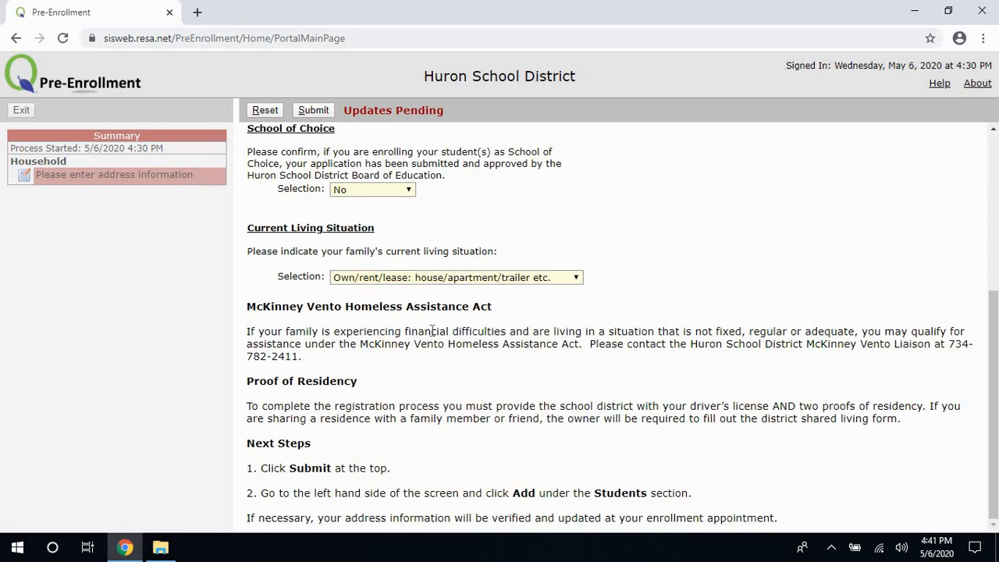
pyautogui.scroll(4, 433, 331)
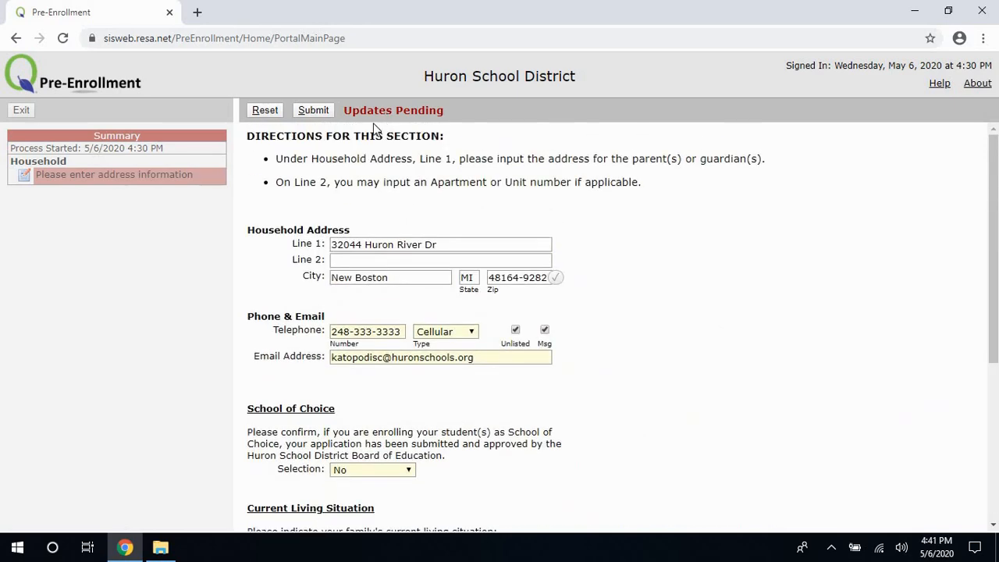
pyautogui.click(312, 110)
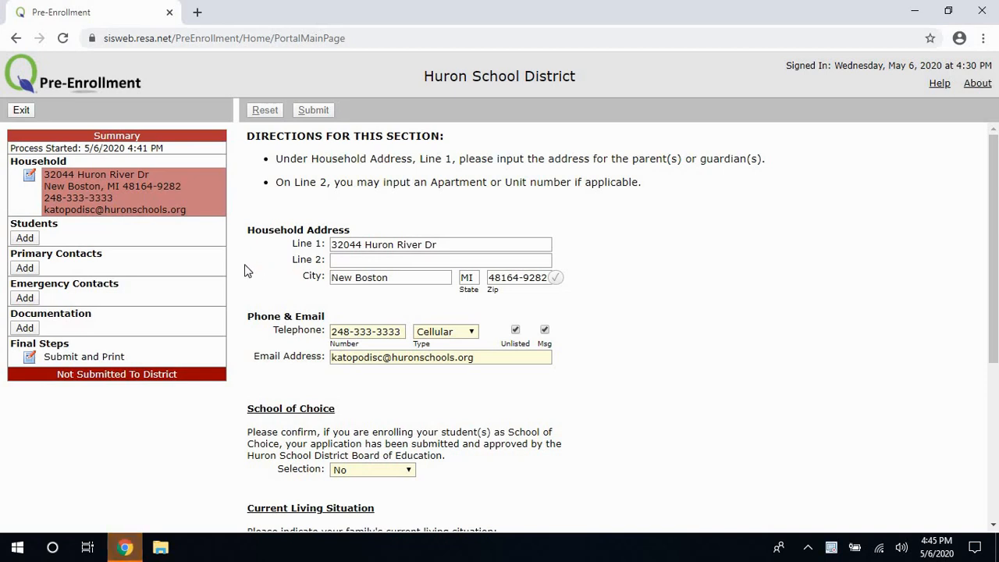
pyautogui.click(27, 242)
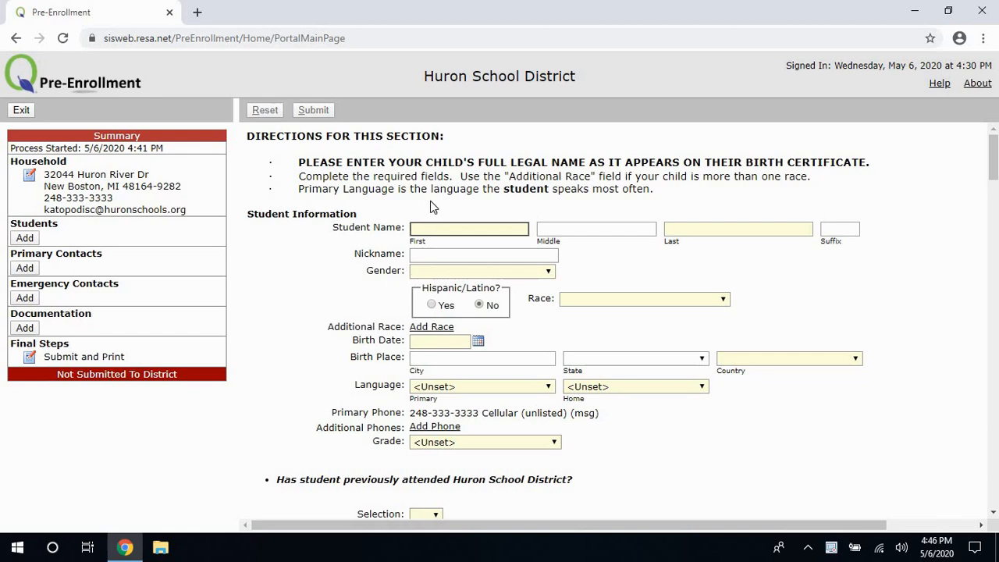
# Enter the student's first name, last name and nickname.
pyautogui.click(688, 228)
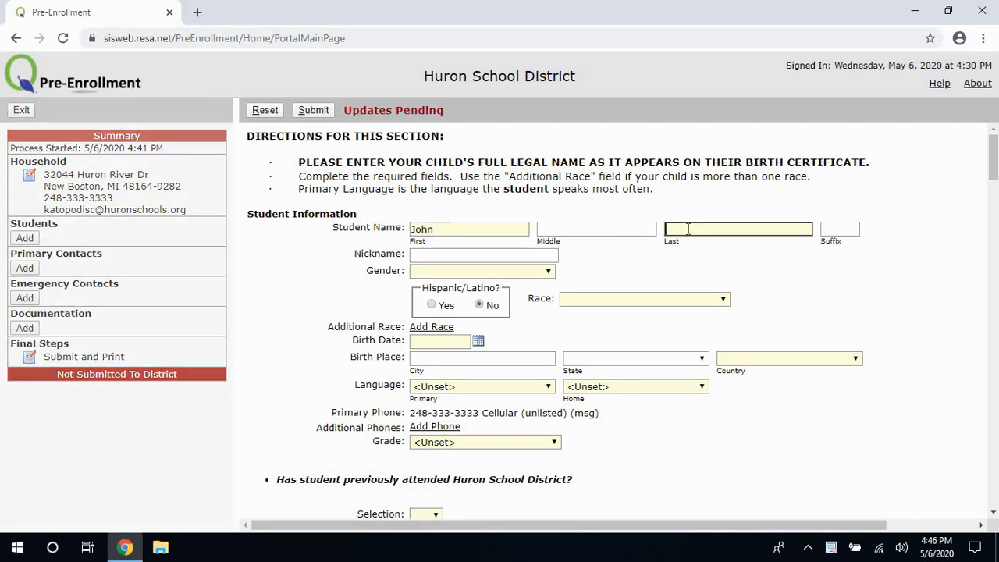
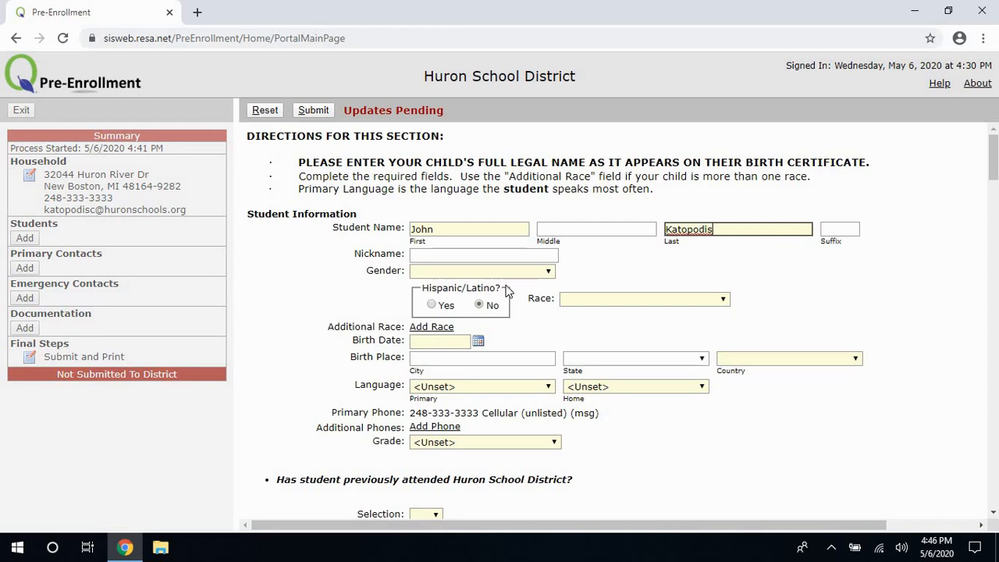
pyautogui.click(484, 257)
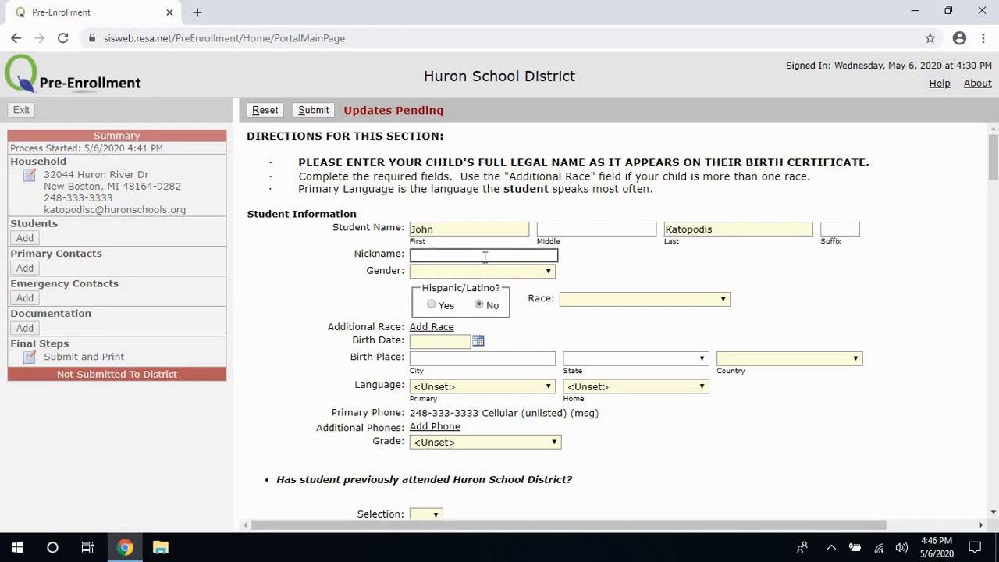
pyautogui.write('Kato')
# Set the student's gender to Male and race to Caucasian.
pyautogui.click(481, 272)
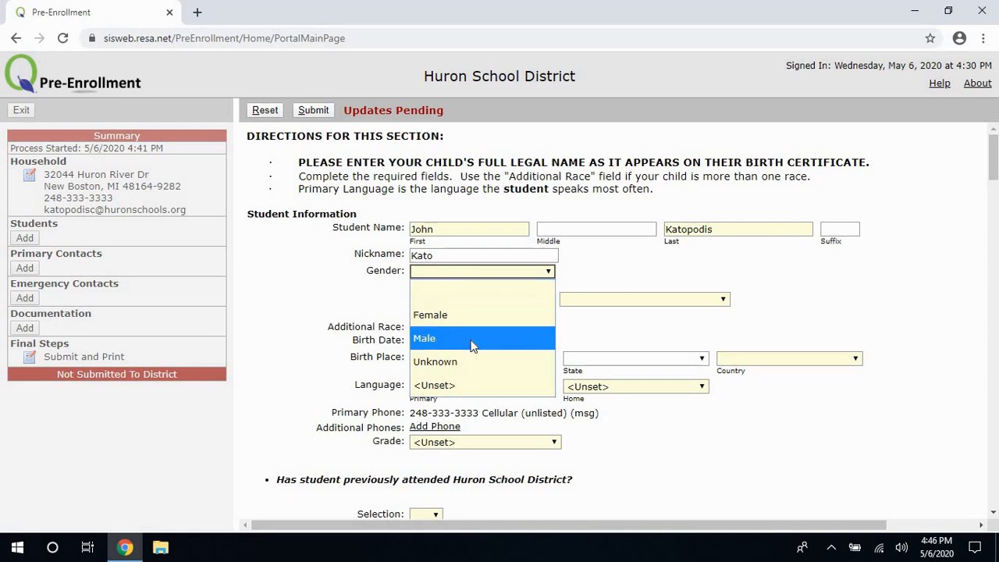
pyautogui.click(473, 346)
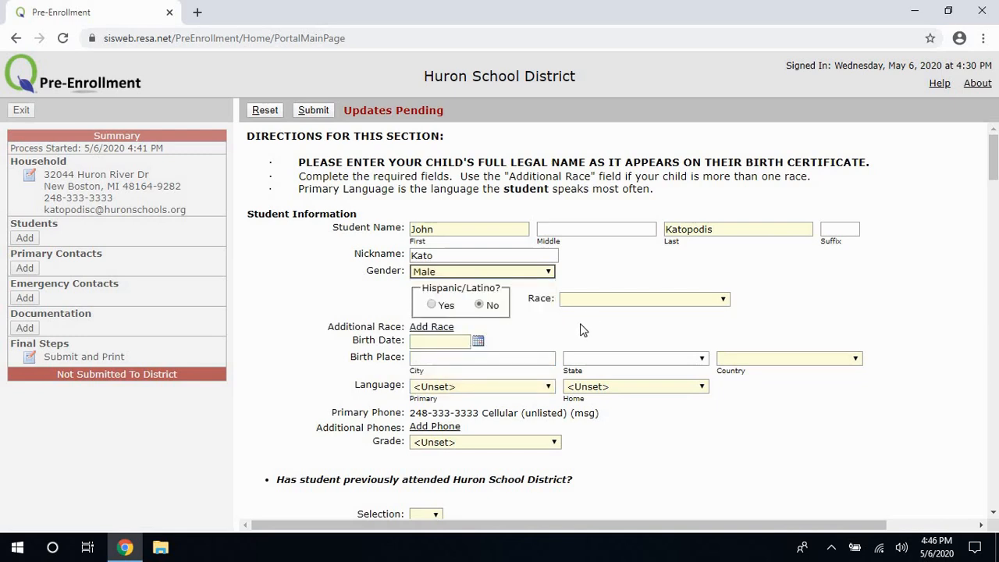
pyautogui.click(621, 303)
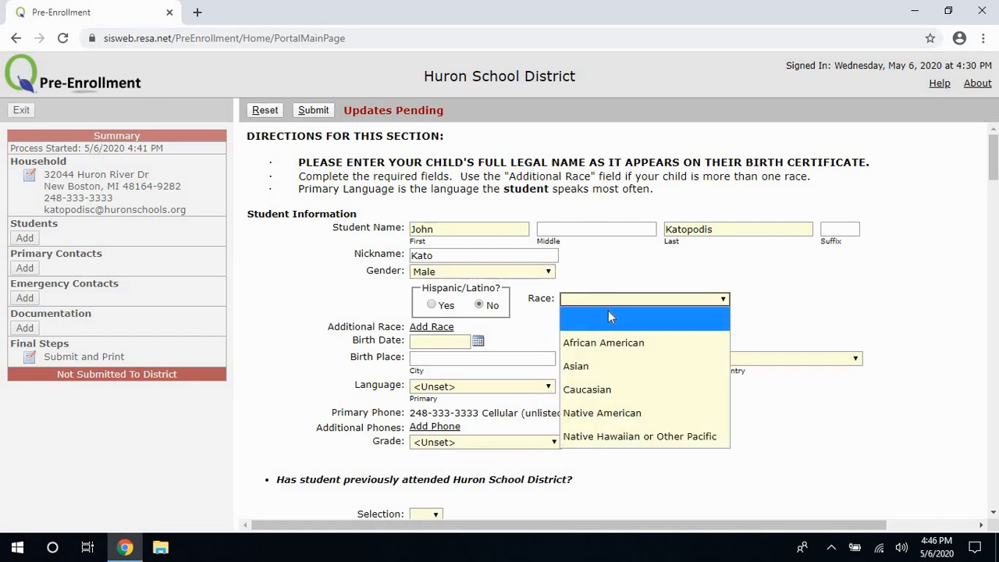
pyautogui.click(613, 388)
pyautogui.click(438, 345)
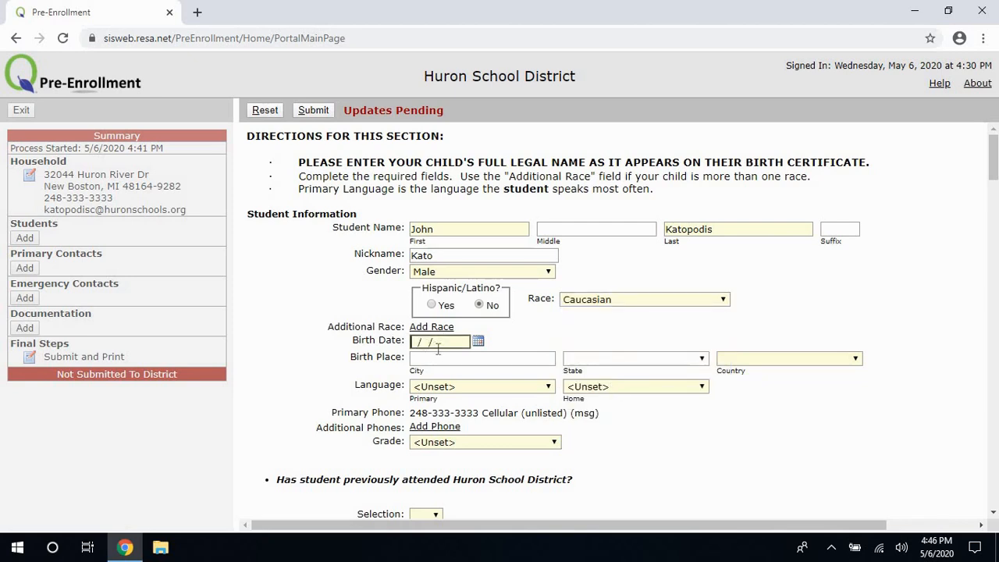
# Enter the student's birth date and birth place city Ann Arbor.
pyautogui.write('08/07/2004')
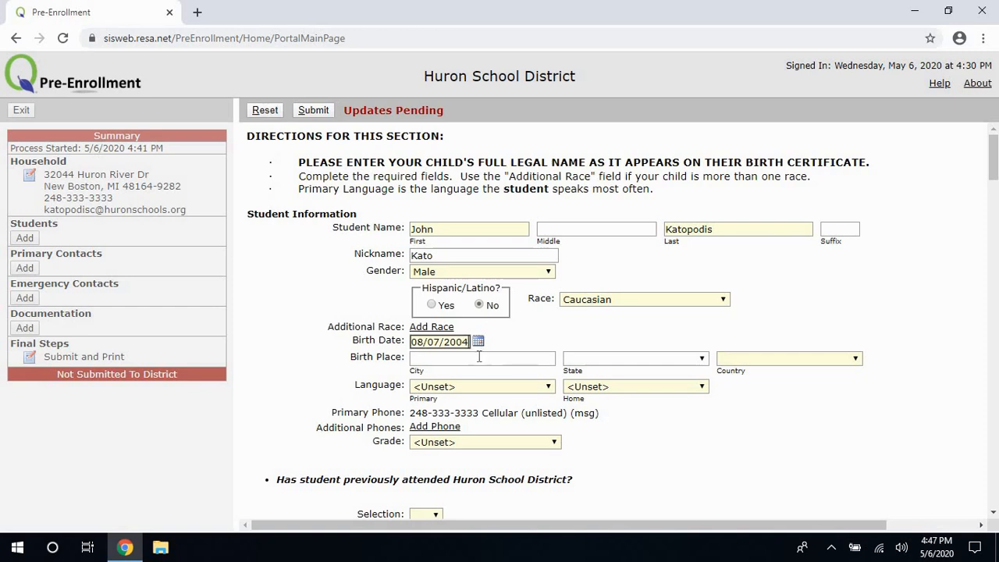
pyautogui.click(480, 356)
pyautogui.write('A')
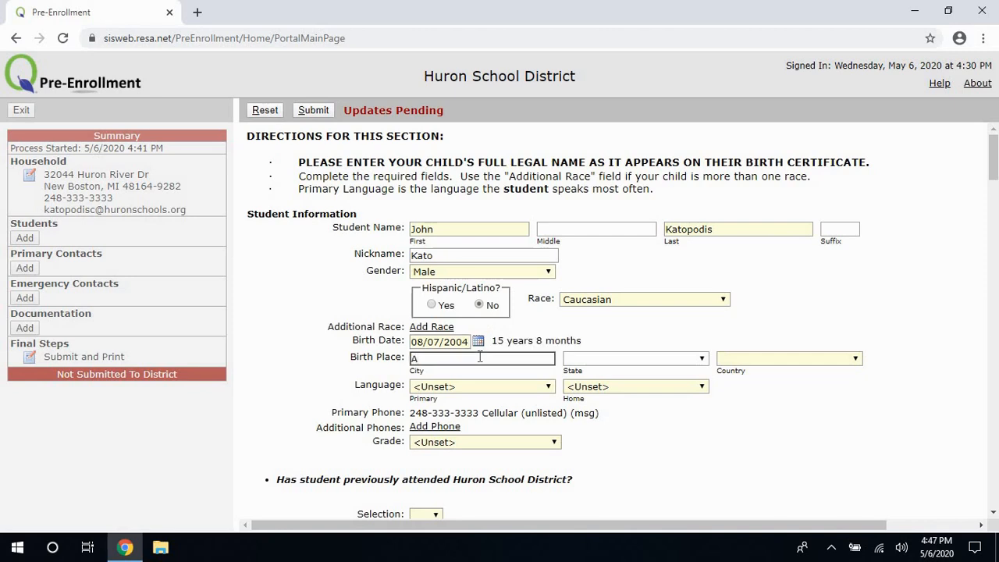
pyautogui.write('nn Arbor')
# Set the birth state to Michigan and the birth country to United States of America.
pyautogui.click(628, 361)
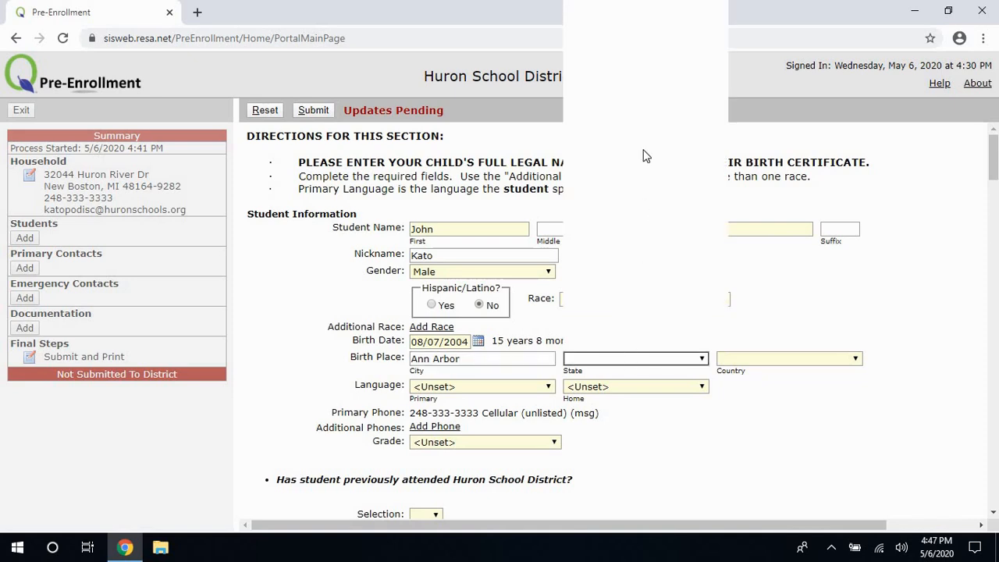
pyautogui.moveTo(725, 83); pyautogui.dragTo(714, 180)
pyautogui.click(667, 202)
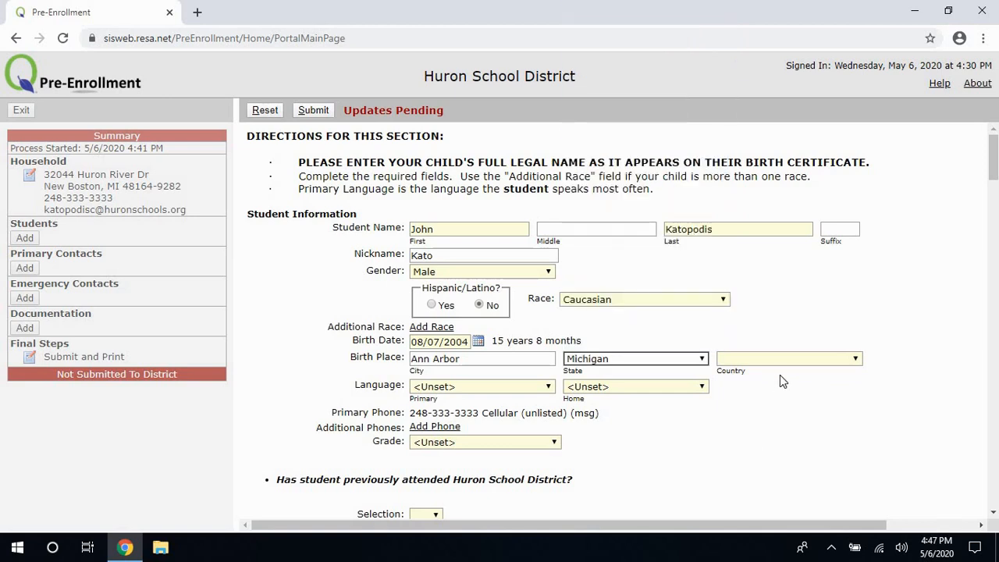
pyautogui.moveTo(786, 367); pyautogui.dragTo(790, 361)
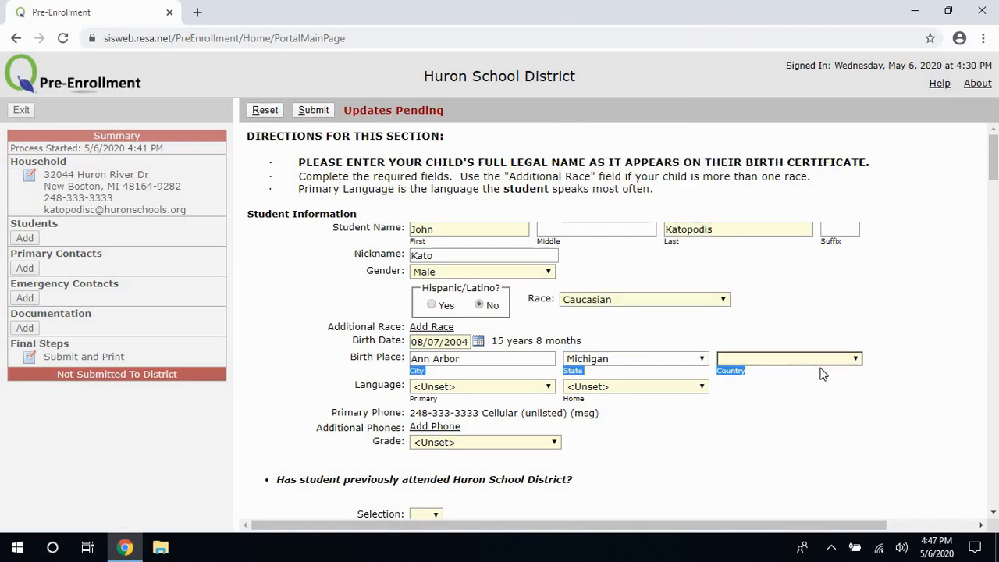
pyautogui.click(847, 361)
pyautogui.click(849, 358)
pyautogui.click(852, 361)
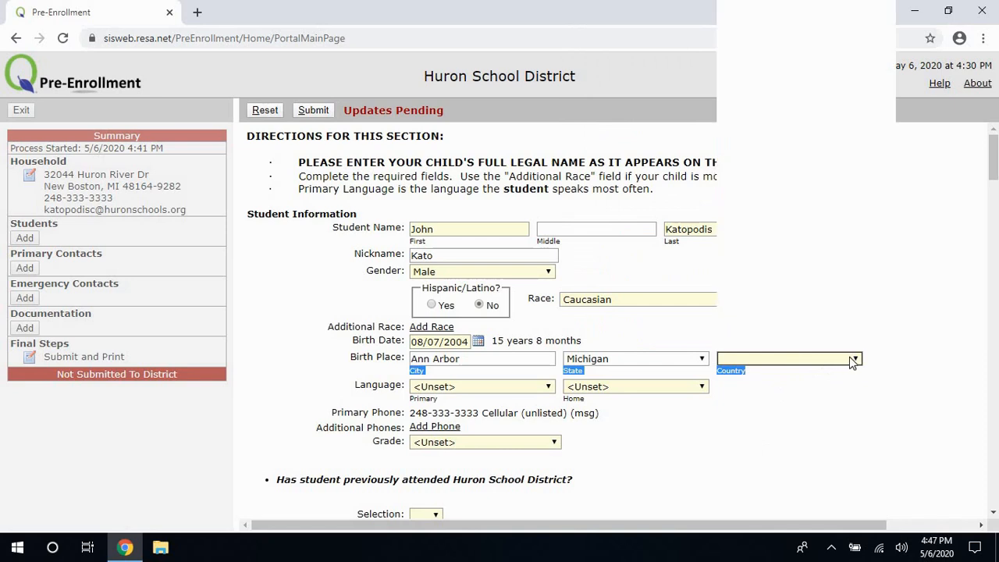
pyautogui.click(816, 31)
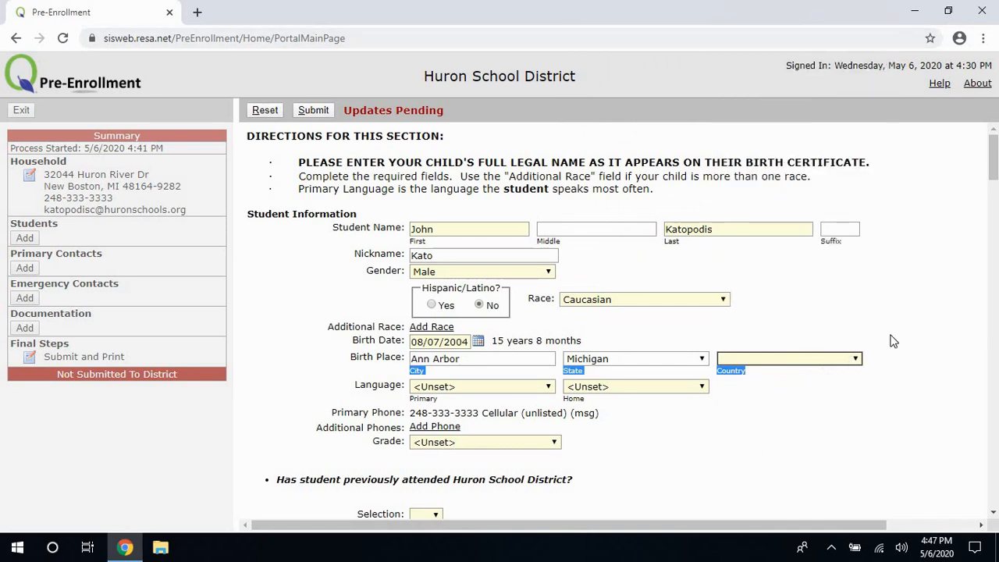
pyautogui.click(865, 357)
pyautogui.click(857, 361)
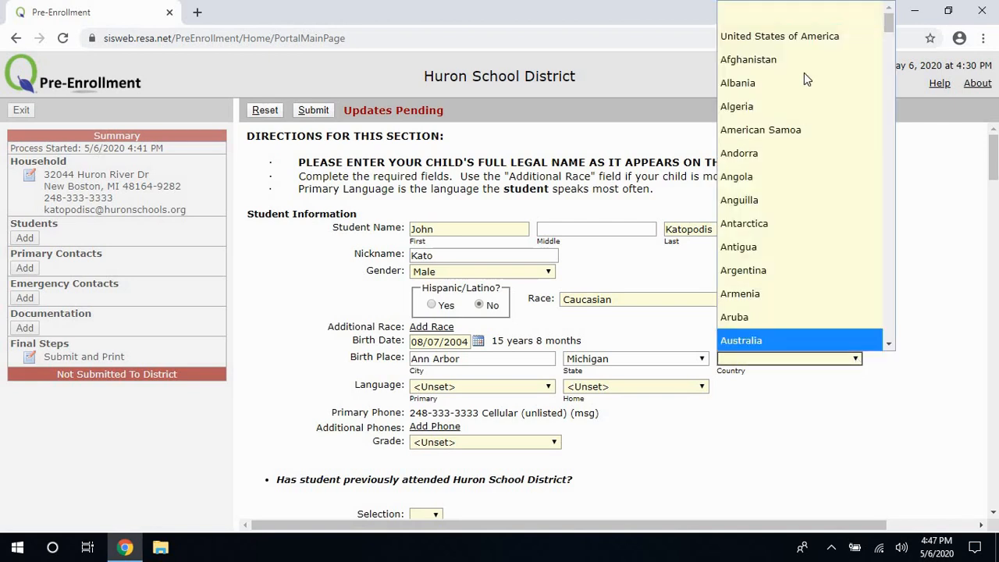
pyautogui.click(808, 35)
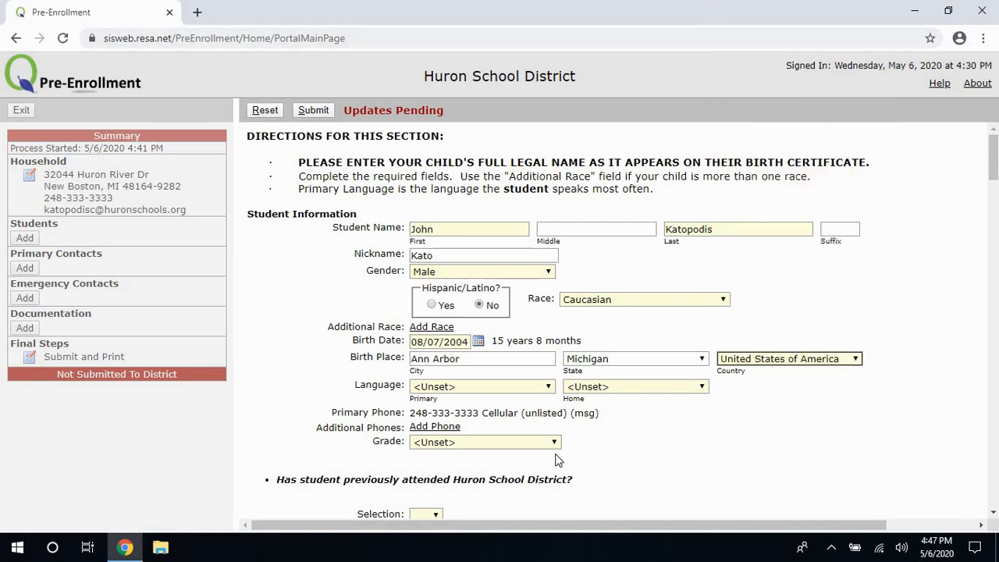
# Set both the primary language and home language to English.
pyautogui.click(500, 384)
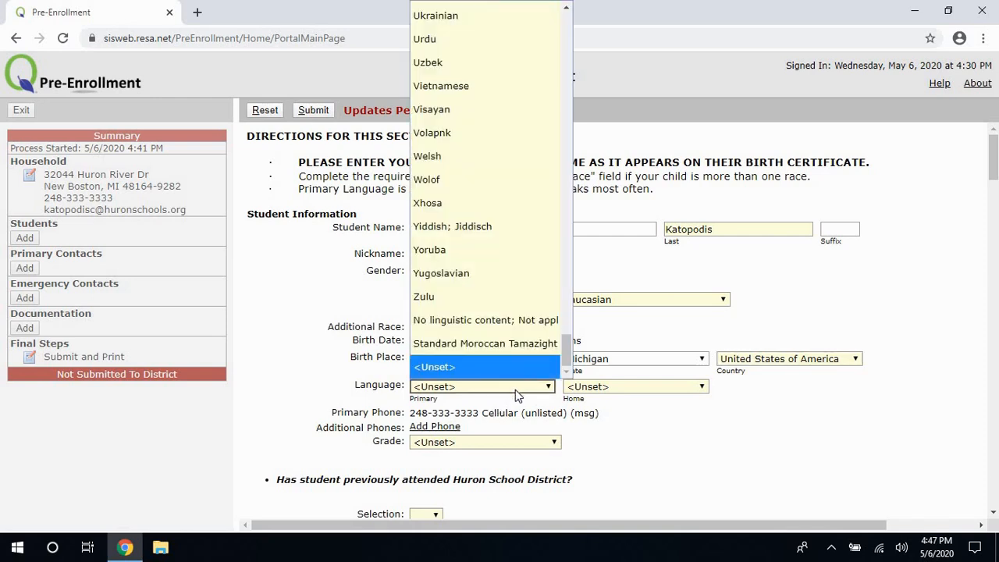
pyautogui.moveTo(567, 349); pyautogui.dragTo(549, 14)
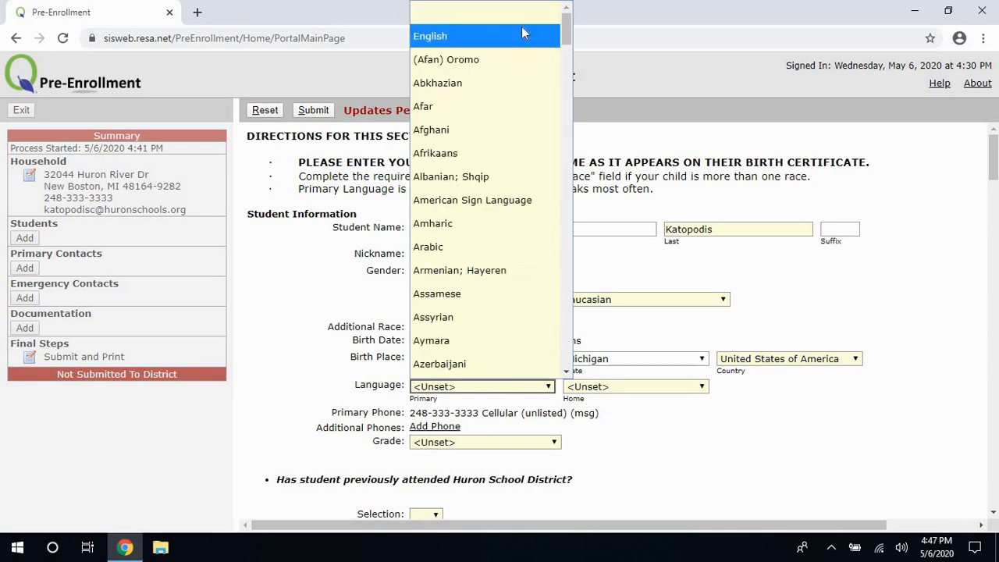
pyautogui.click(522, 36)
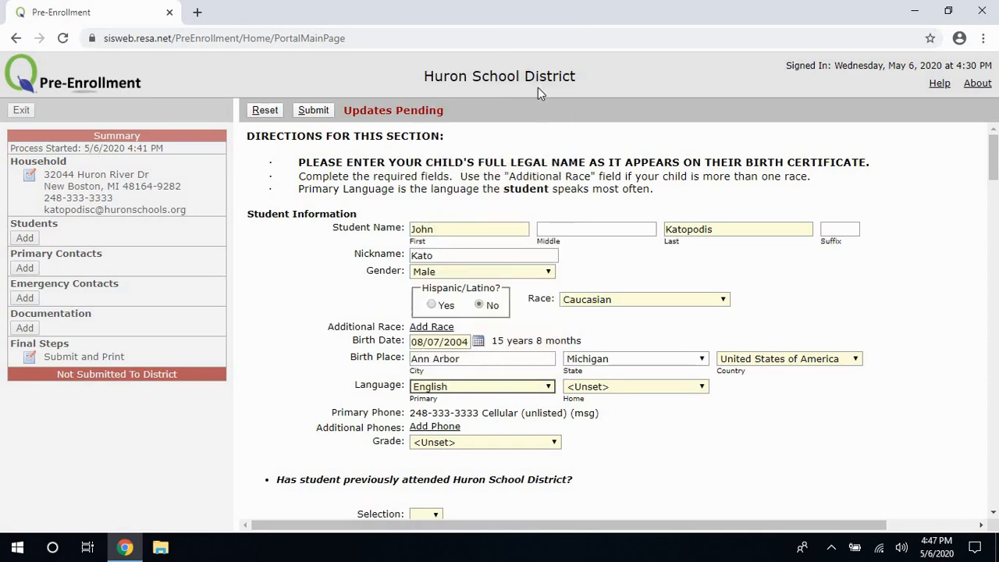
pyautogui.click(660, 388)
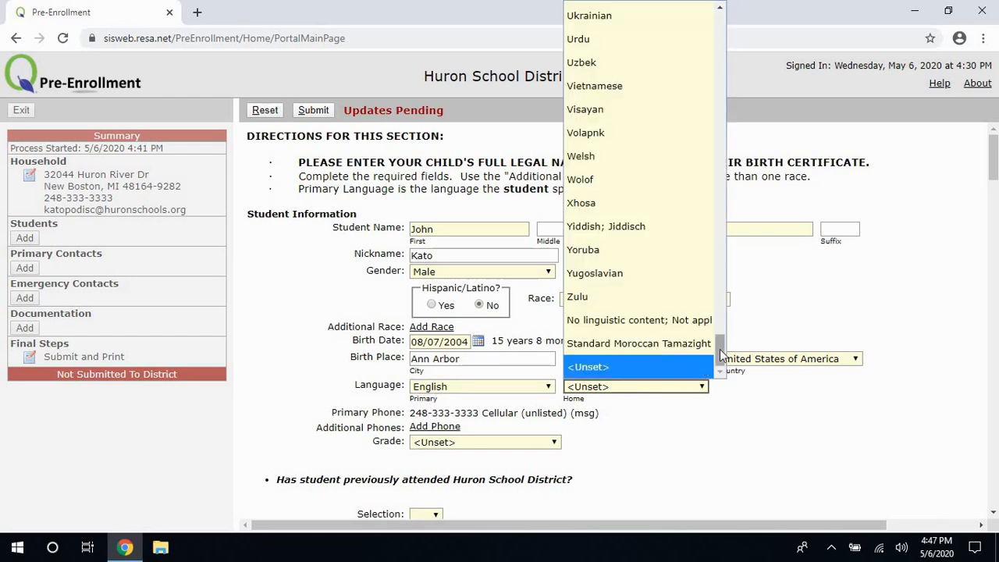
pyautogui.moveTo(720, 343); pyautogui.dragTo(681, 6)
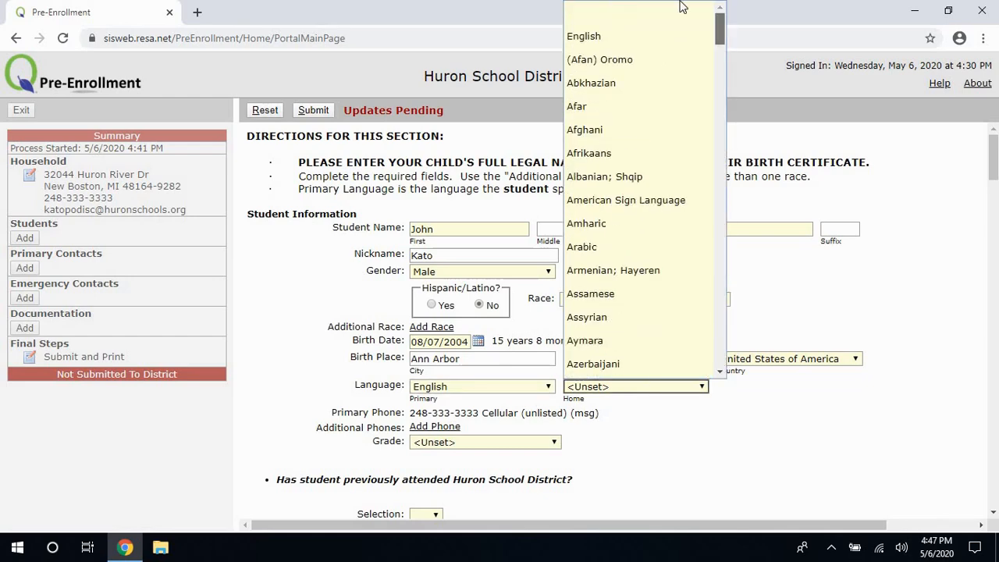
pyautogui.click(646, 35)
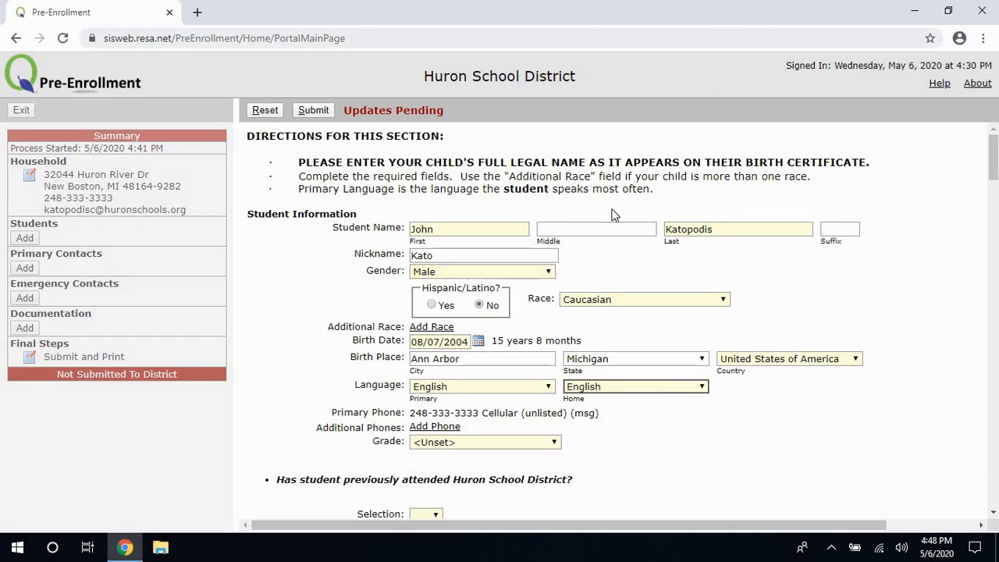
# Select Tenth as the student's grade.
pyautogui.click(341, 408)
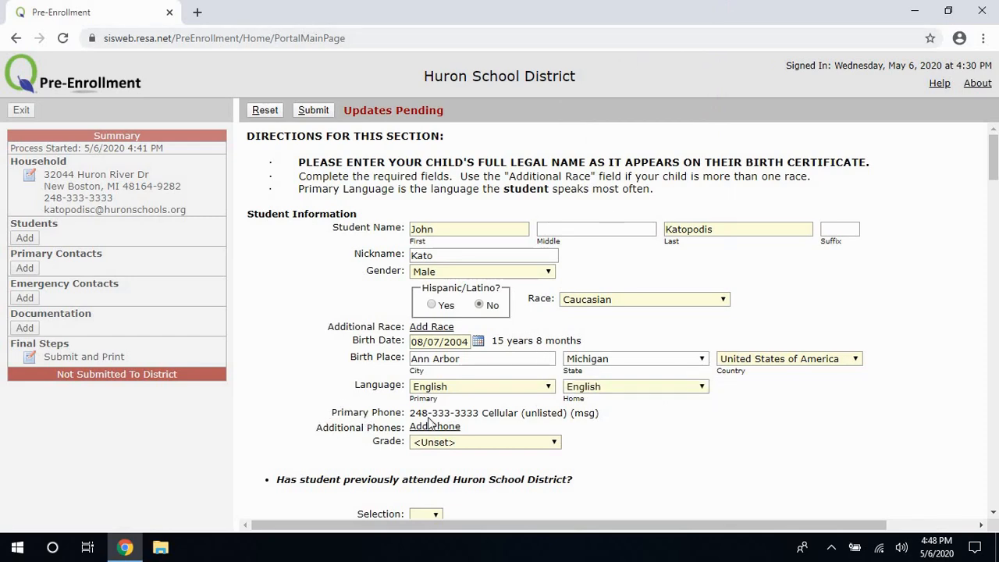
pyautogui.scroll(-1, 454, 434)
pyautogui.moveTo(456, 375); pyautogui.dragTo(466, 353)
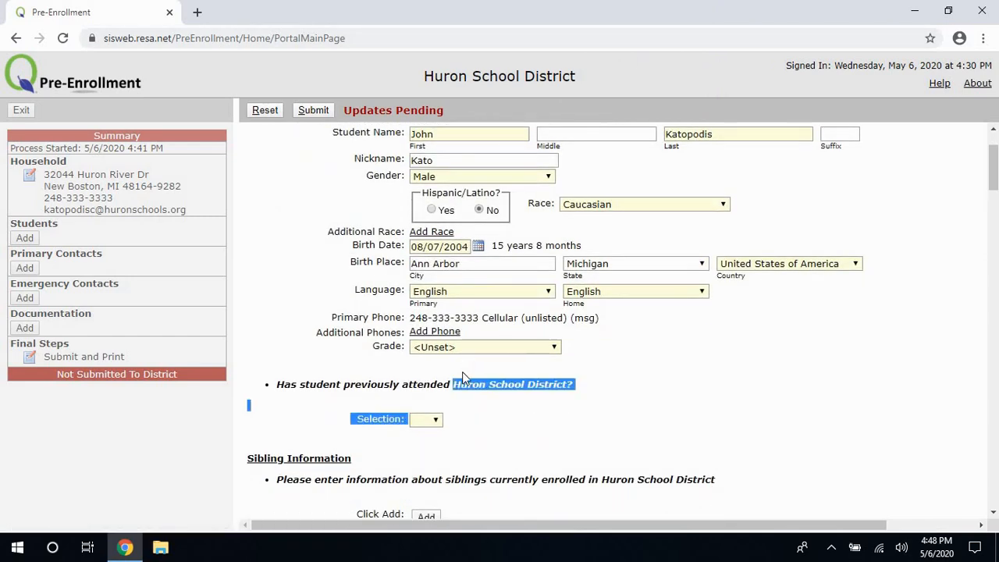
pyautogui.click(464, 349)
pyautogui.click(455, 380)
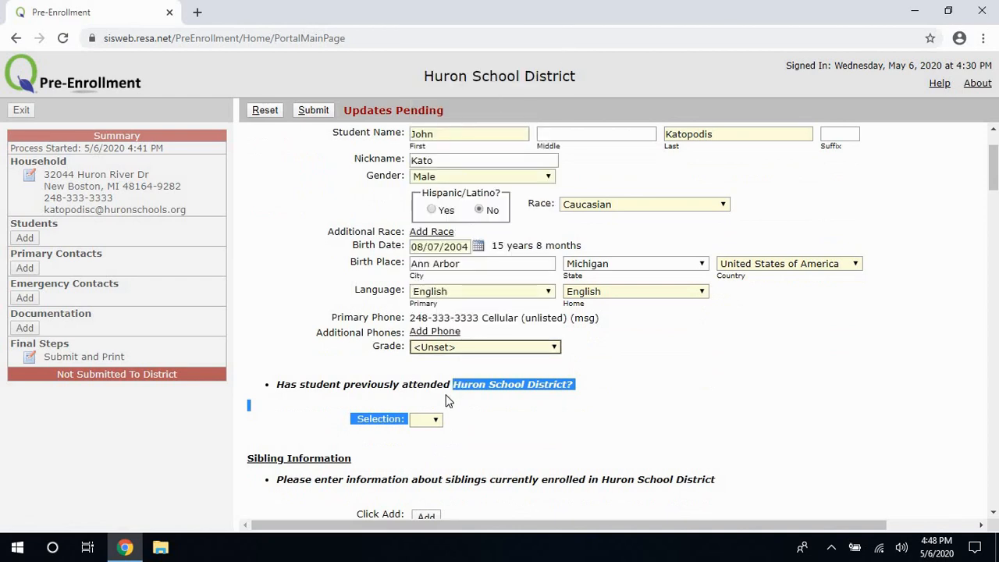
pyautogui.click(448, 398)
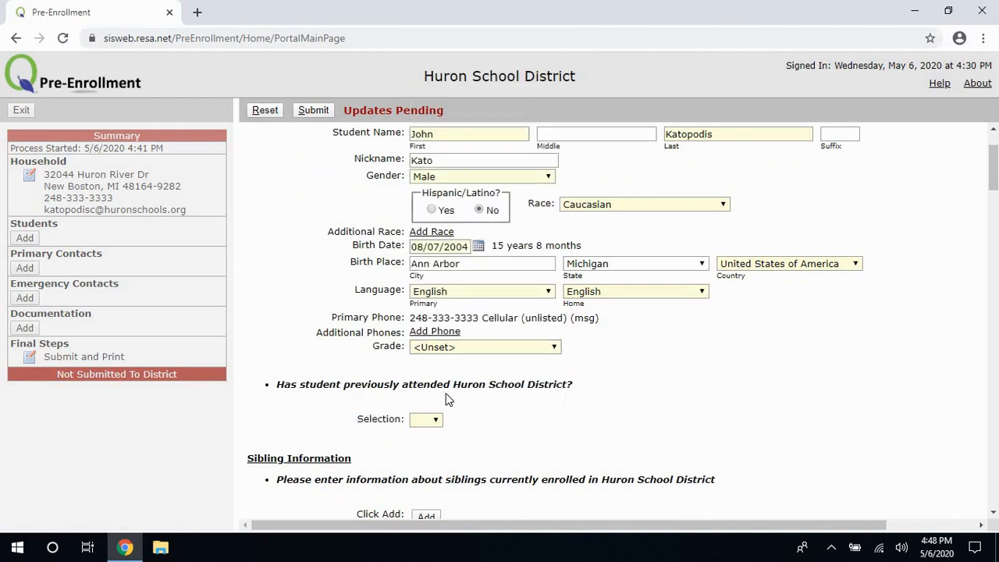
pyautogui.click(465, 346)
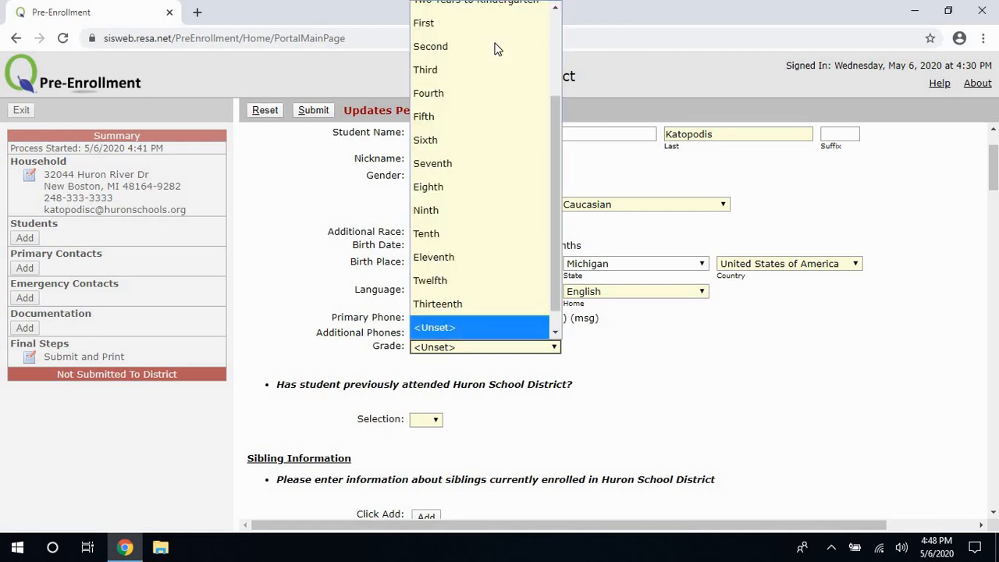
pyautogui.click(447, 232)
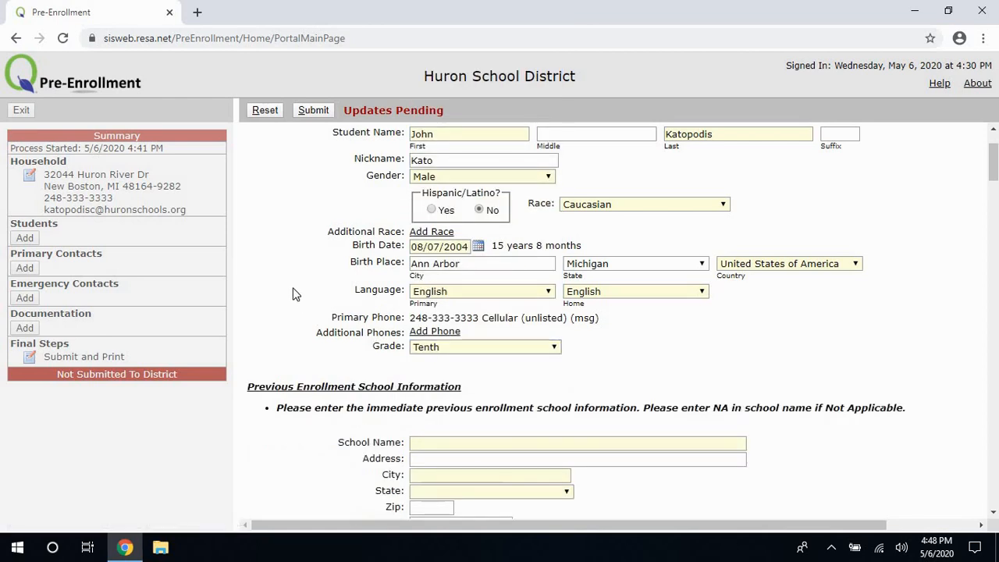
# Enter Woodhaven High School as the previous school, with its street address and city Brownstown.
pyautogui.scroll(-2, 293, 293)
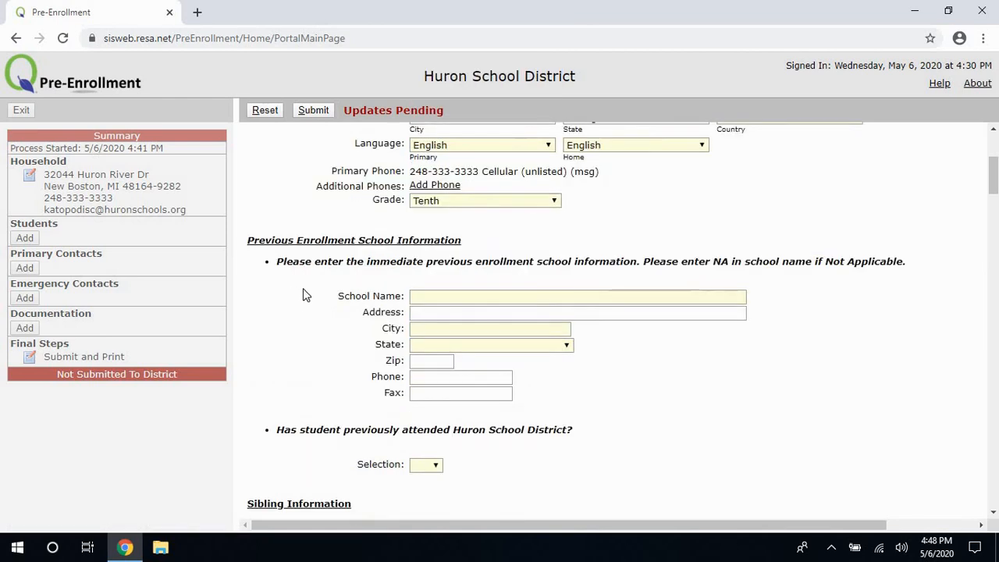
pyautogui.click(435, 297)
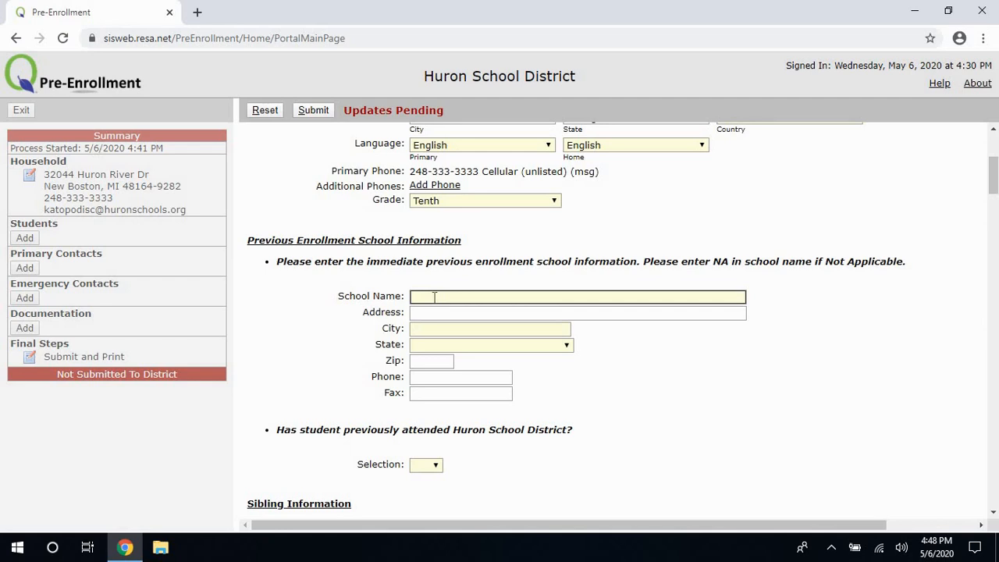
pyautogui.write('Woodhaven Hig')
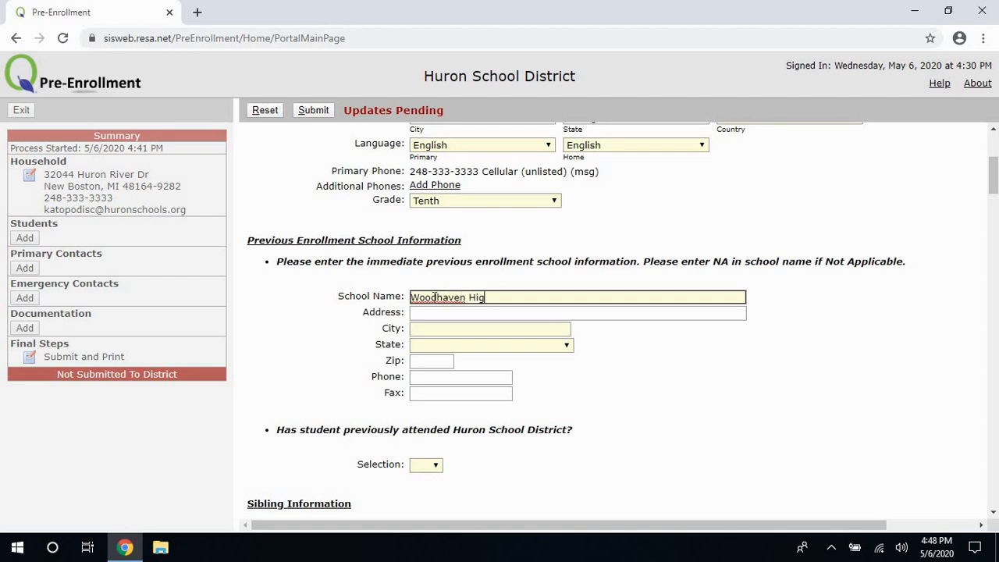
pyautogui.write('h School')
pyautogui.click(438, 315)
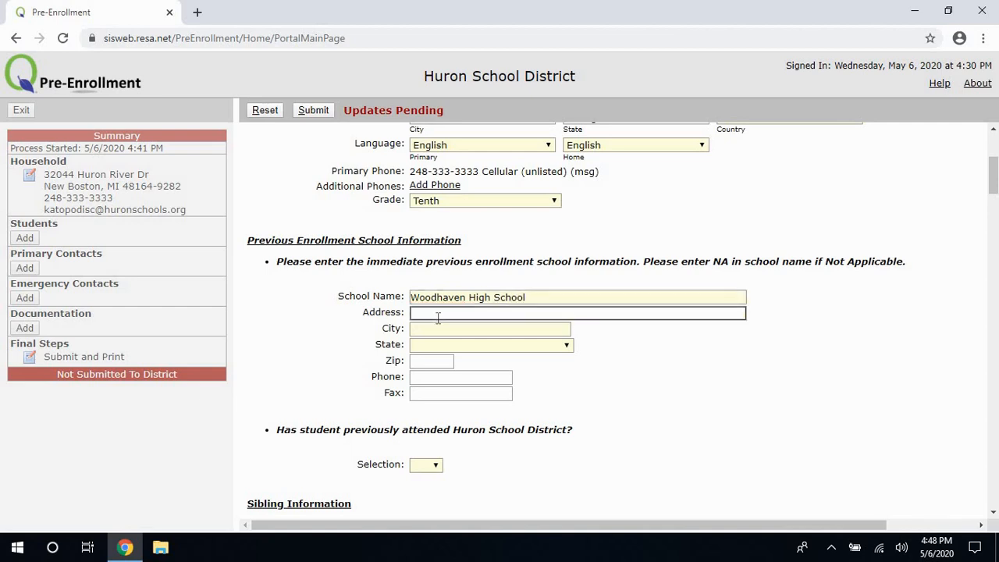
pyautogui.write('24787 Van Horn Rd')
pyautogui.click(442, 333)
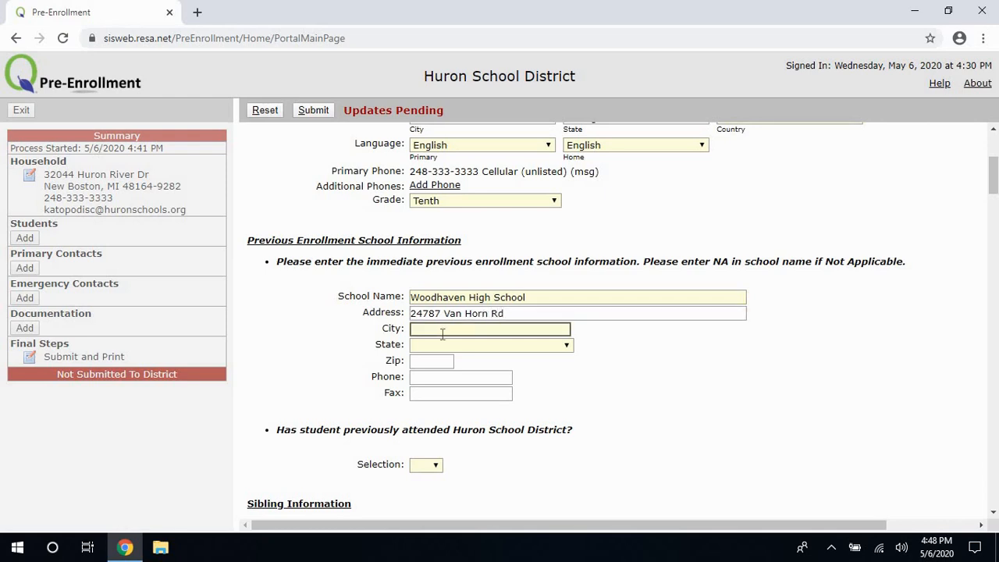
pyautogui.write('Brownstownn')
pyautogui.press('BackSpace')
# Set the previous school's state to Michigan and enter its zip code and phone number.
pyautogui.click(437, 351)
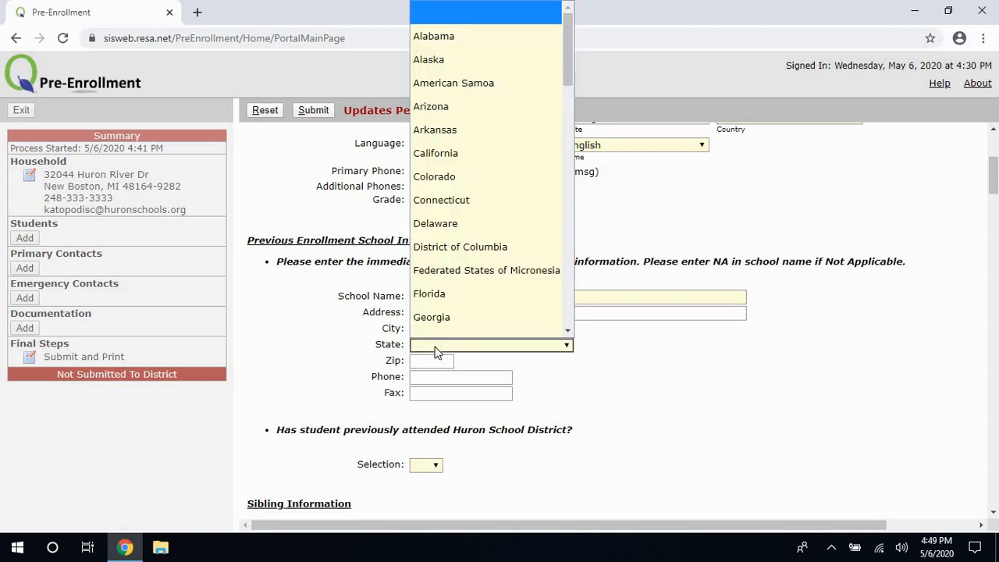
pyautogui.press('m')
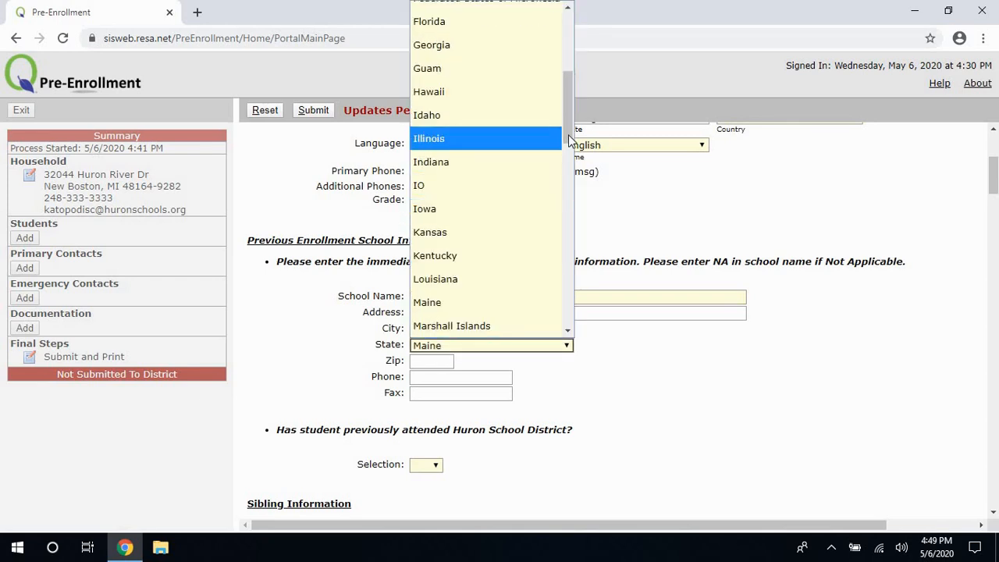
pyautogui.scroll(-4, 502, 191)
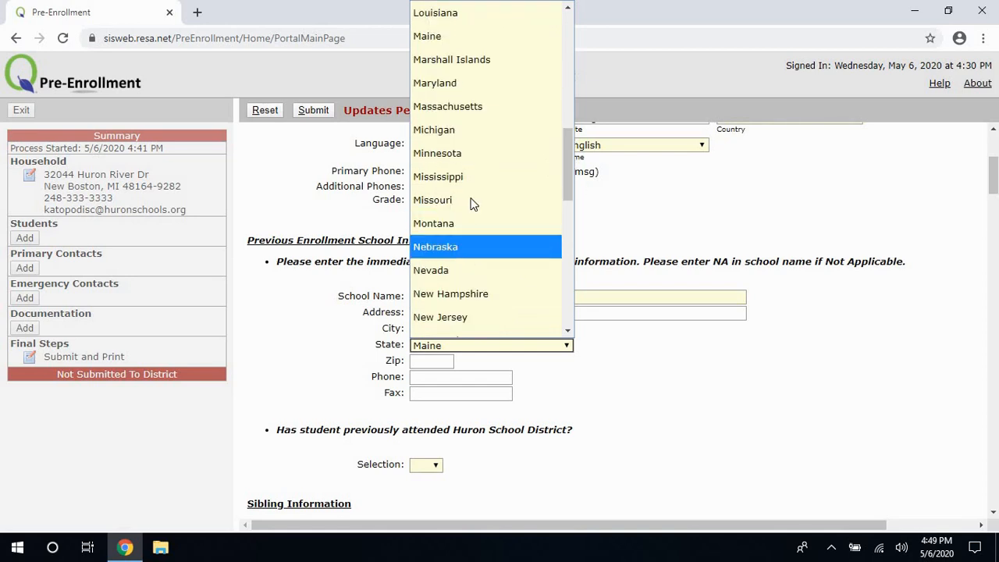
pyautogui.click(468, 129)
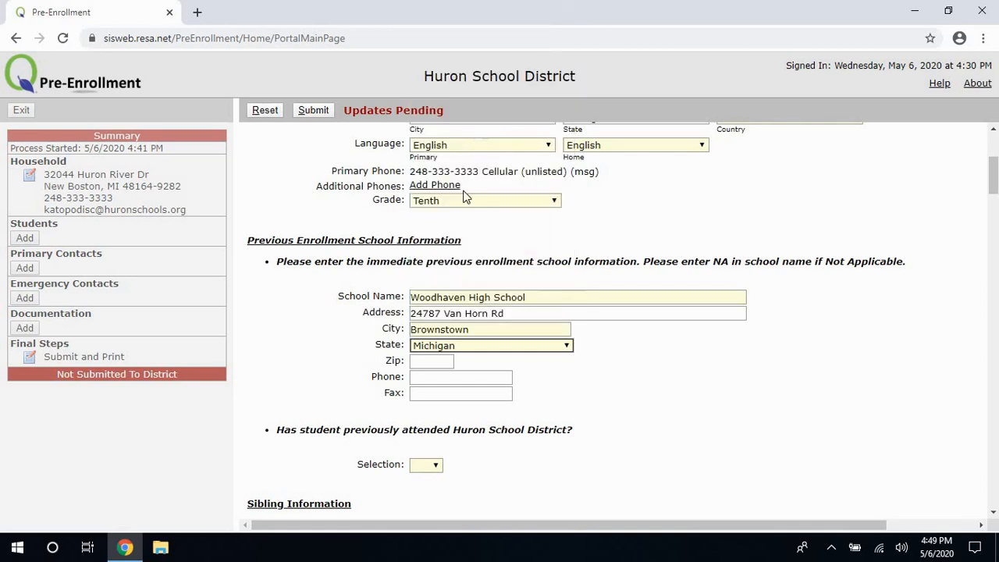
pyautogui.click(438, 358)
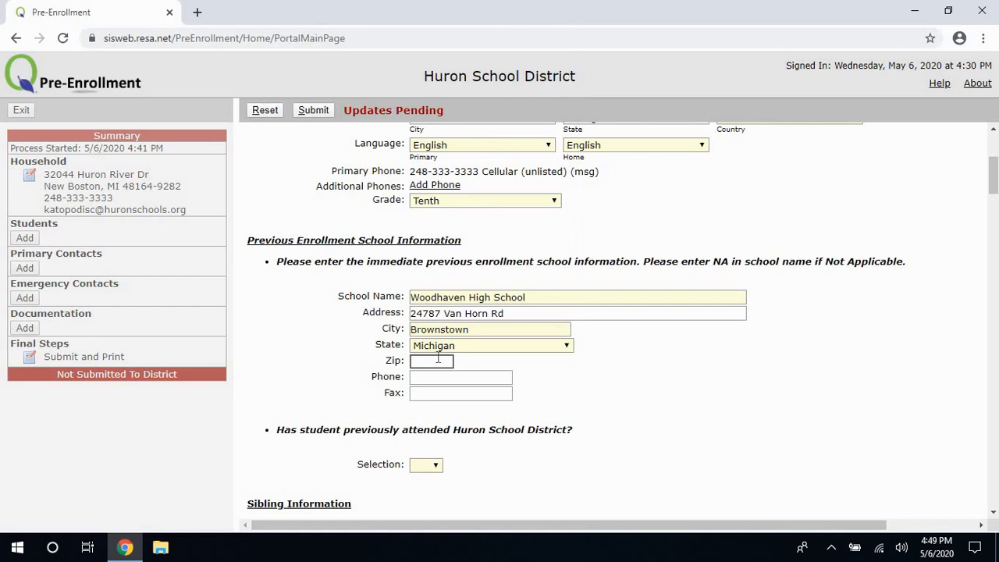
pyautogui.write('48134')
pyautogui.click(441, 383)
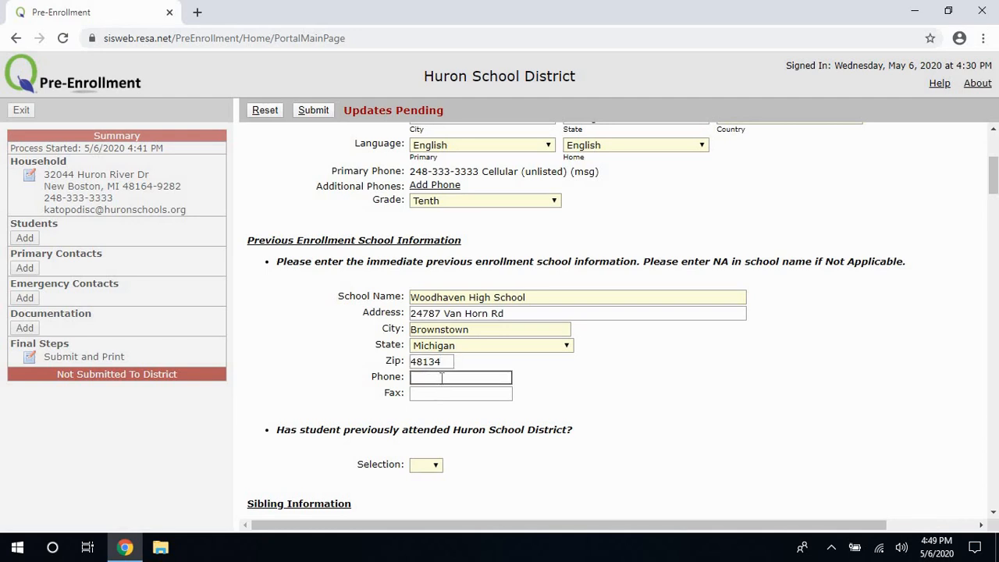
# Answer No to whether the student previously attended Huron.
pyautogui.scroll(-2, 546, 405)
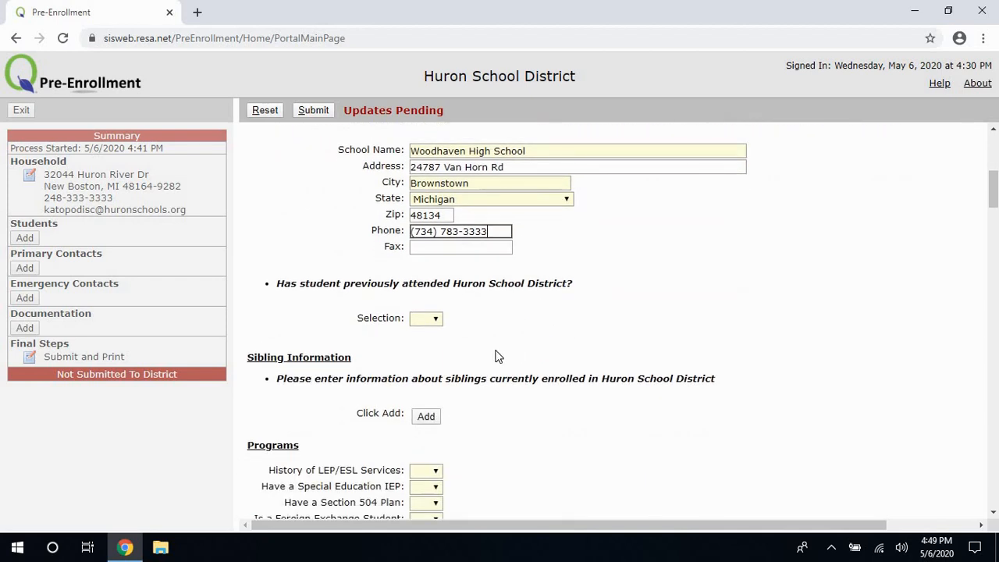
pyautogui.click(429, 322)
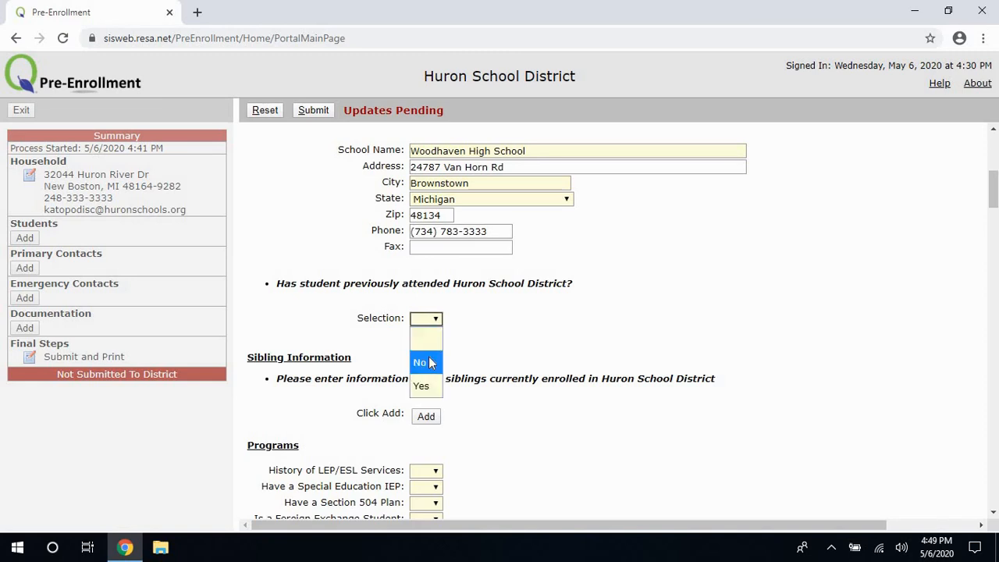
pyautogui.click(429, 363)
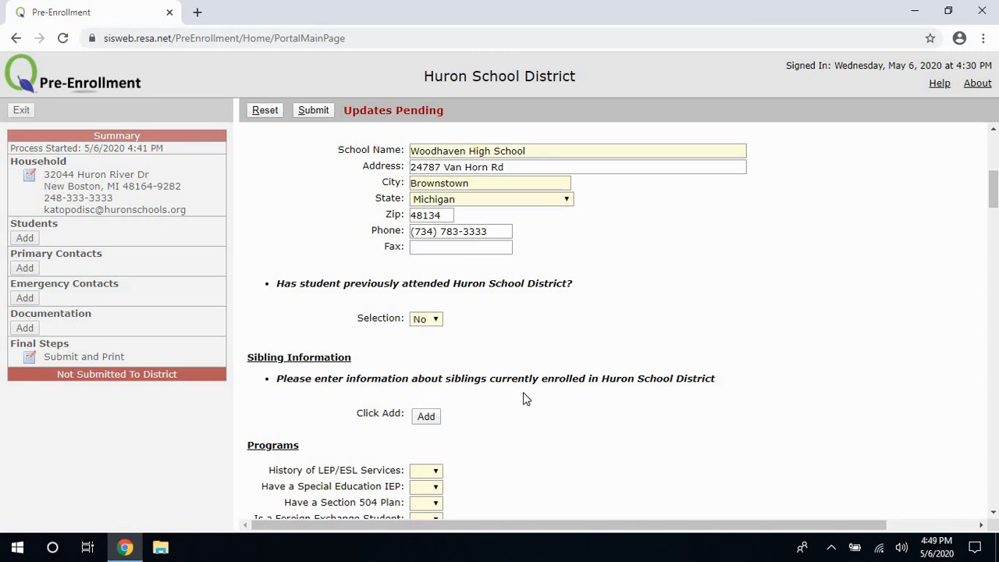
pyautogui.scroll(-1, 525, 398)
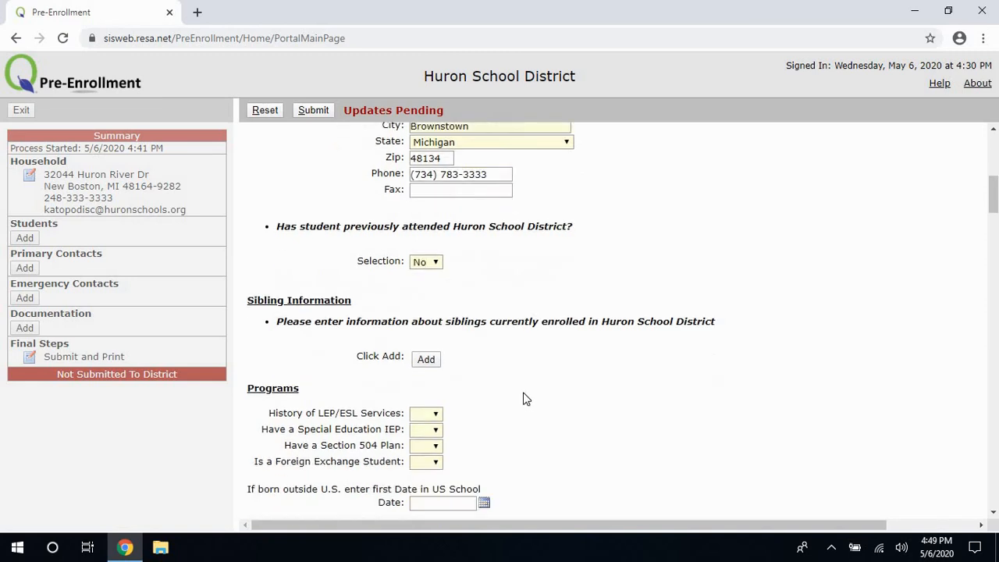
# Add a sibling row with the sibling's full name, current school Woodhaven and current grade 9.
pyautogui.click(428, 347)
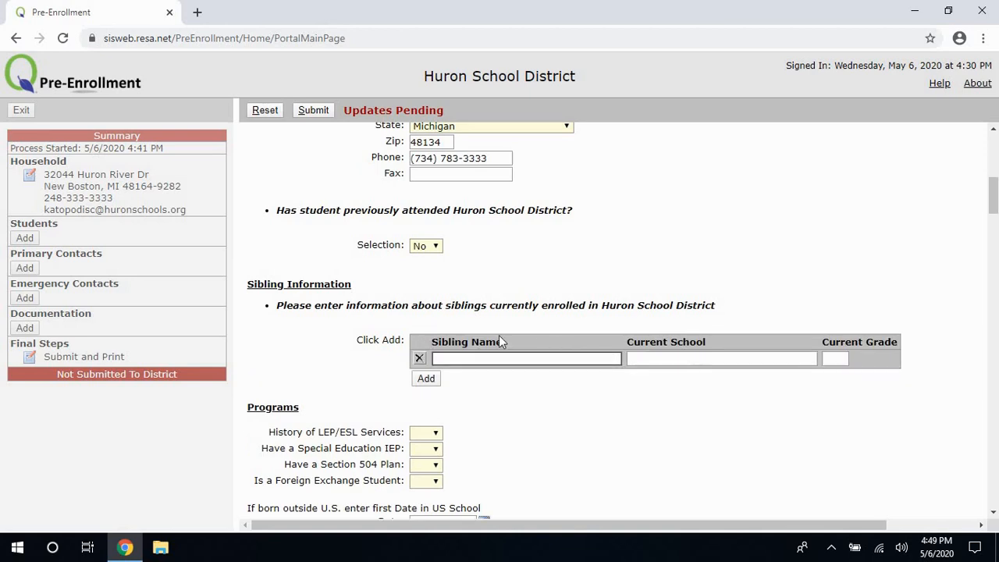
pyautogui.click(572, 360)
pyautogui.click(639, 358)
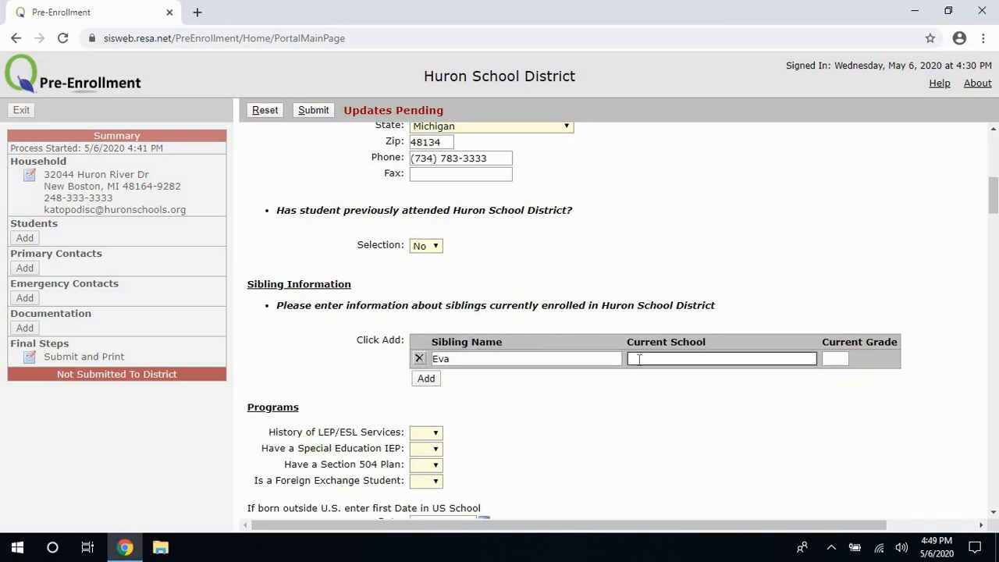
pyautogui.click(599, 361)
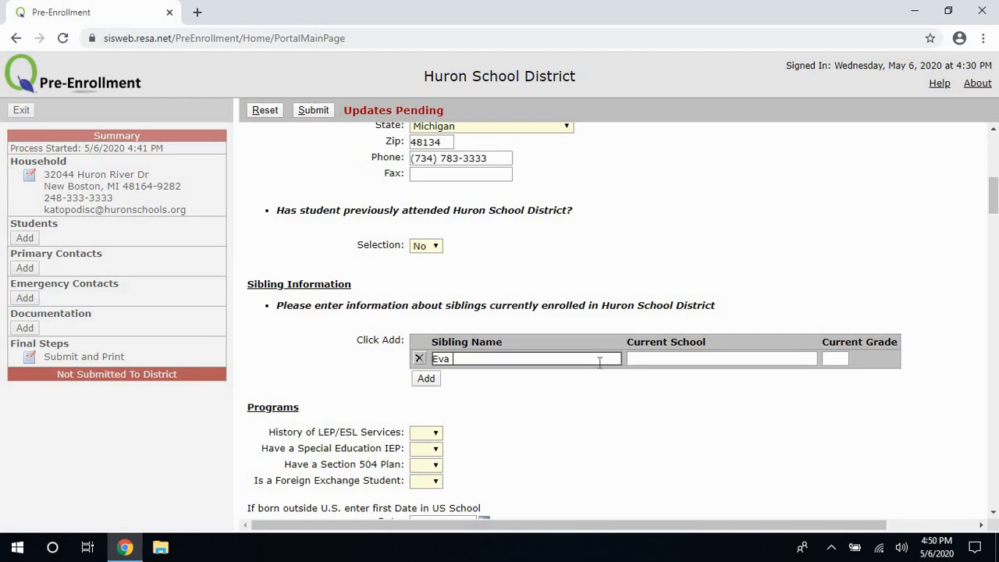
pyautogui.click(663, 359)
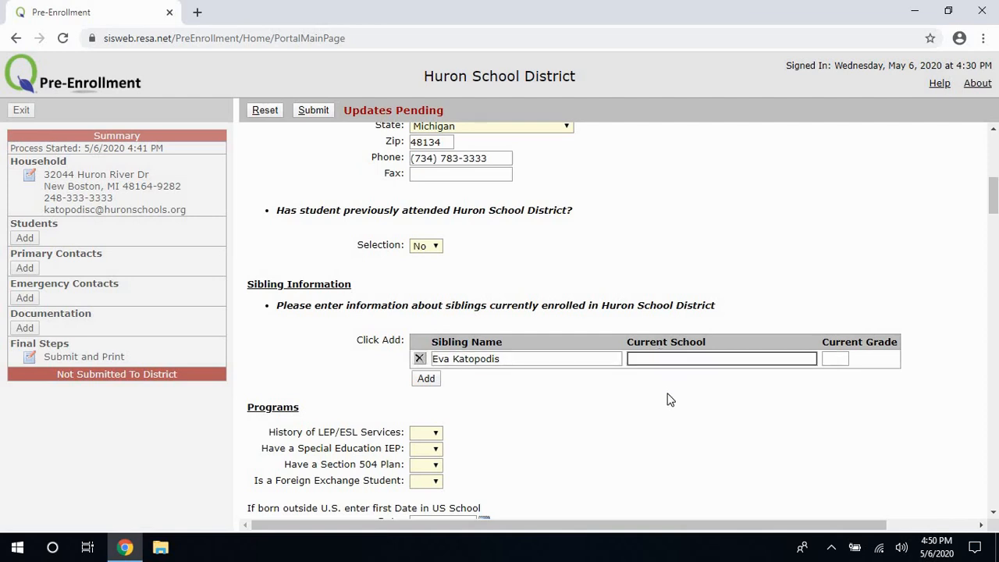
pyautogui.write('Woodhaven')
pyautogui.click(834, 358)
pyautogui.write('9')
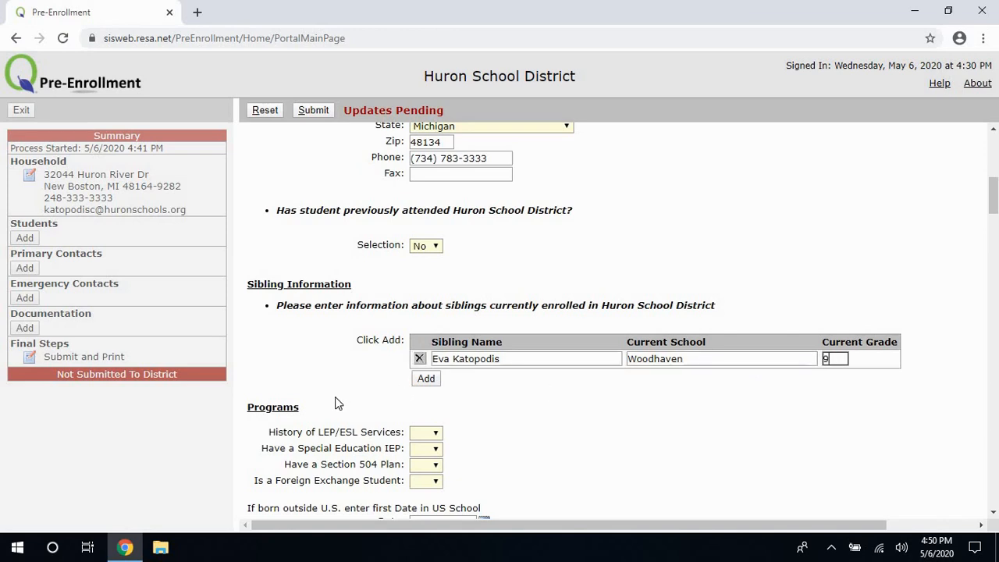
pyautogui.scroll(-1, 336, 399)
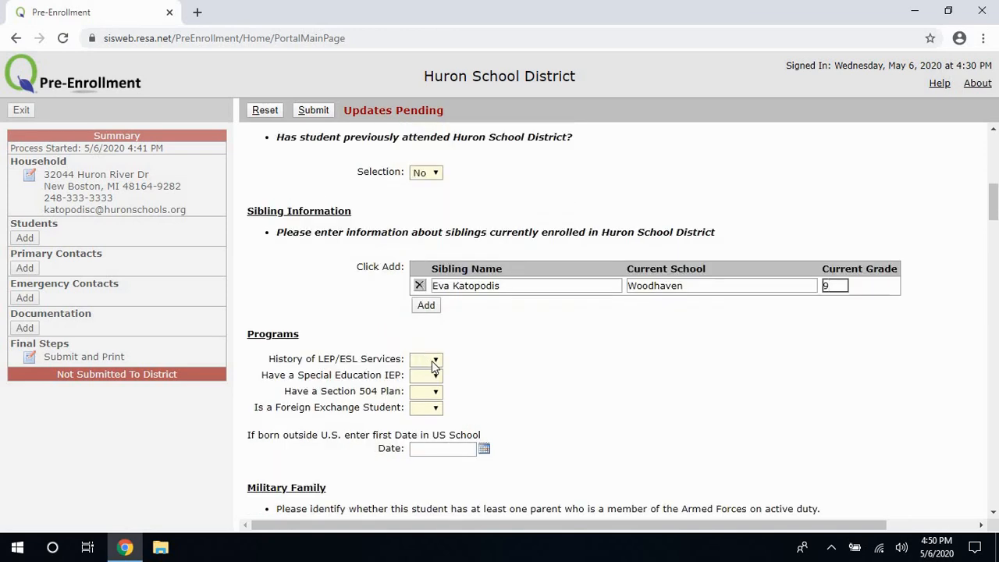
# Choose No for LEP/ESL history, Special Education IEP, Section 504 Plan and Foreign Exchange Student.
pyautogui.click(431, 360)
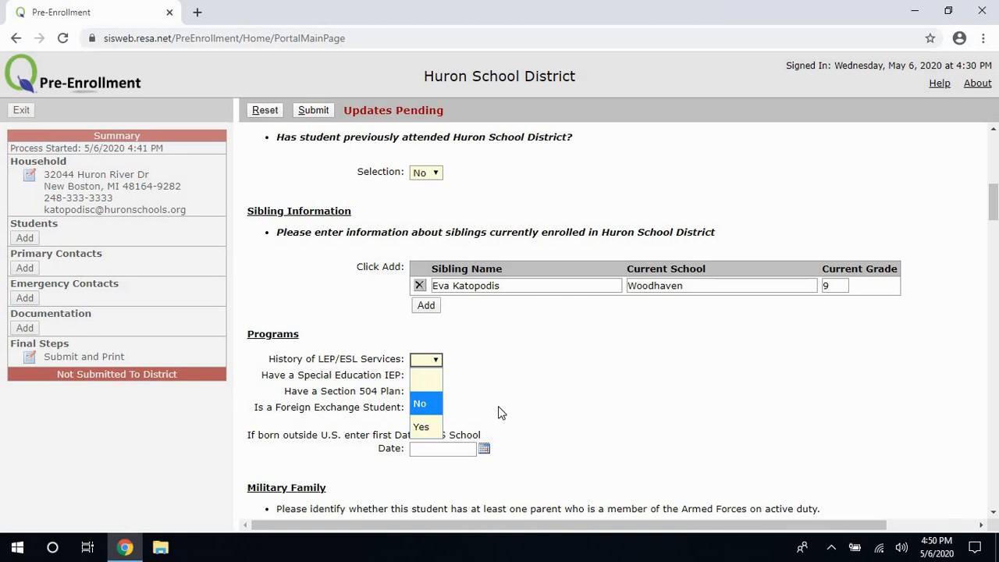
pyautogui.click(429, 411)
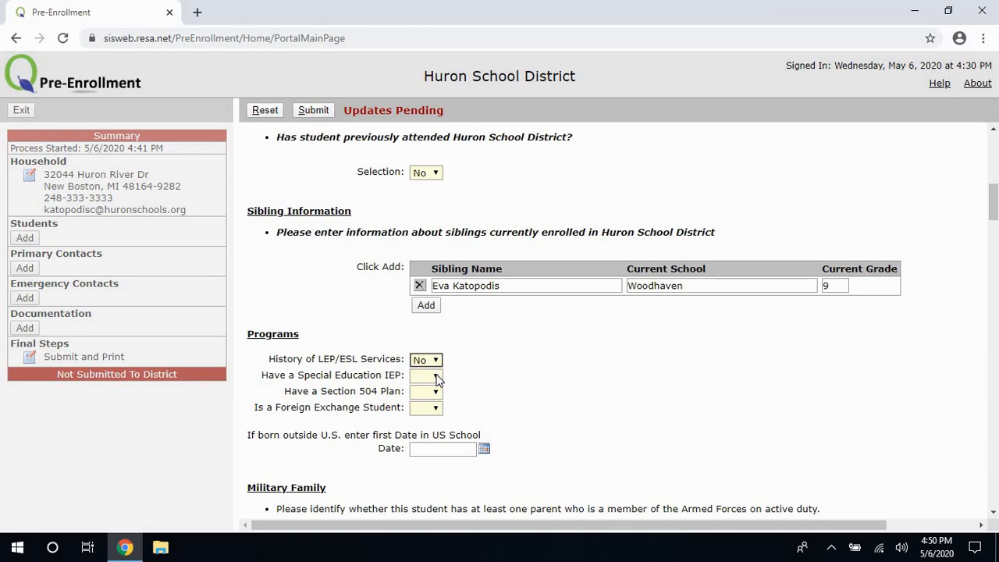
pyautogui.click(436, 376)
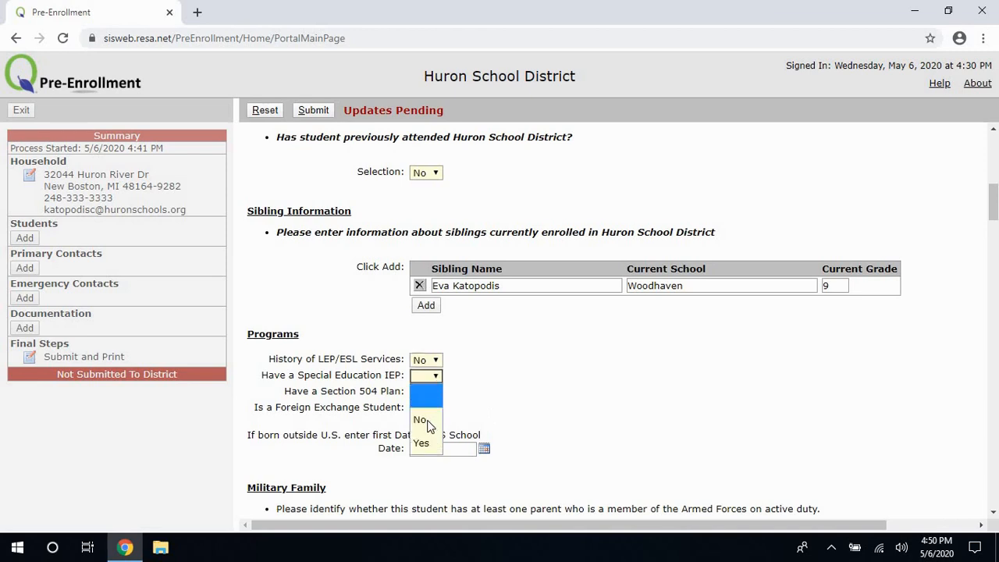
pyautogui.click(427, 425)
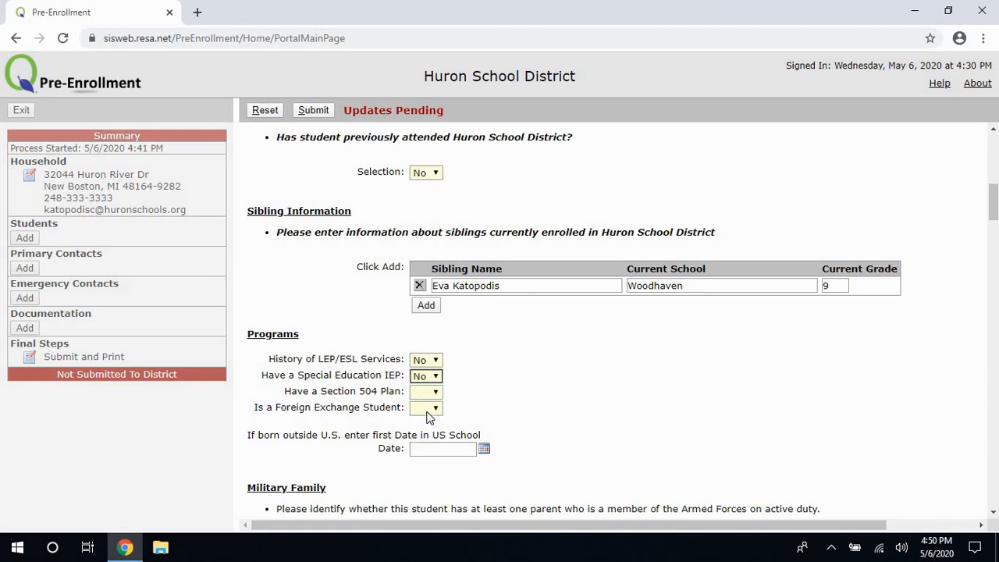
pyautogui.click(430, 393)
pyautogui.click(437, 425)
pyautogui.click(437, 414)
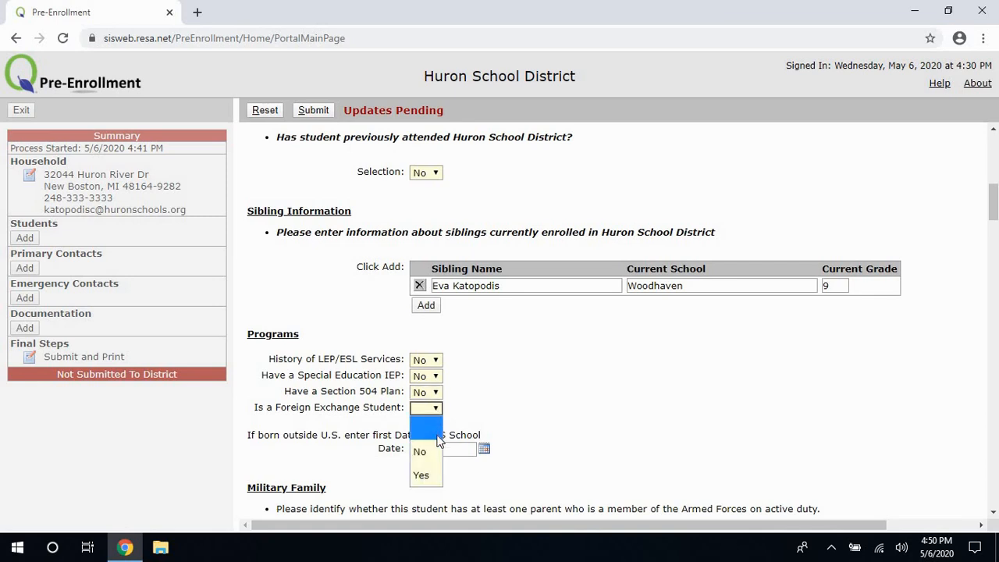
pyautogui.click(433, 452)
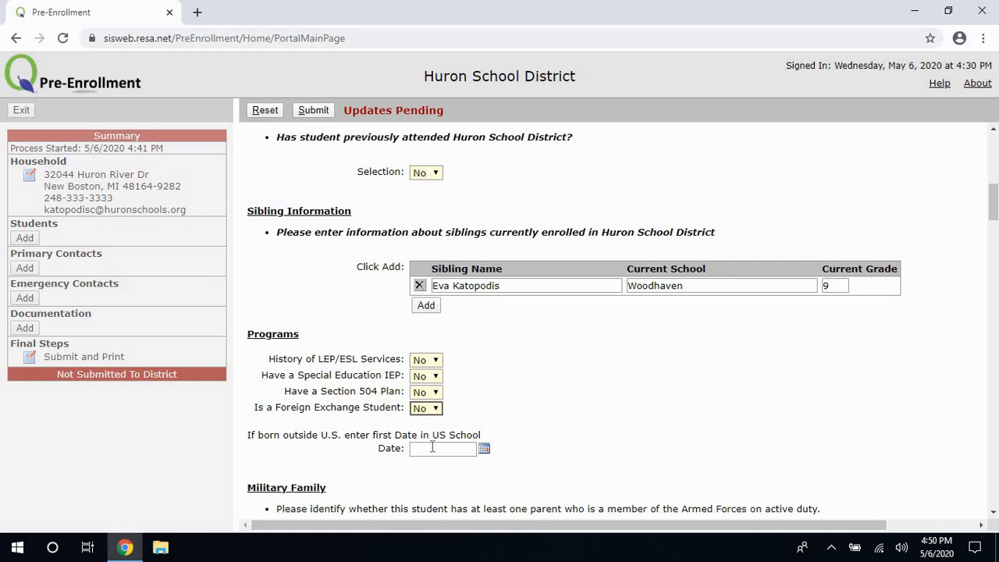
pyautogui.scroll(-2, 501, 426)
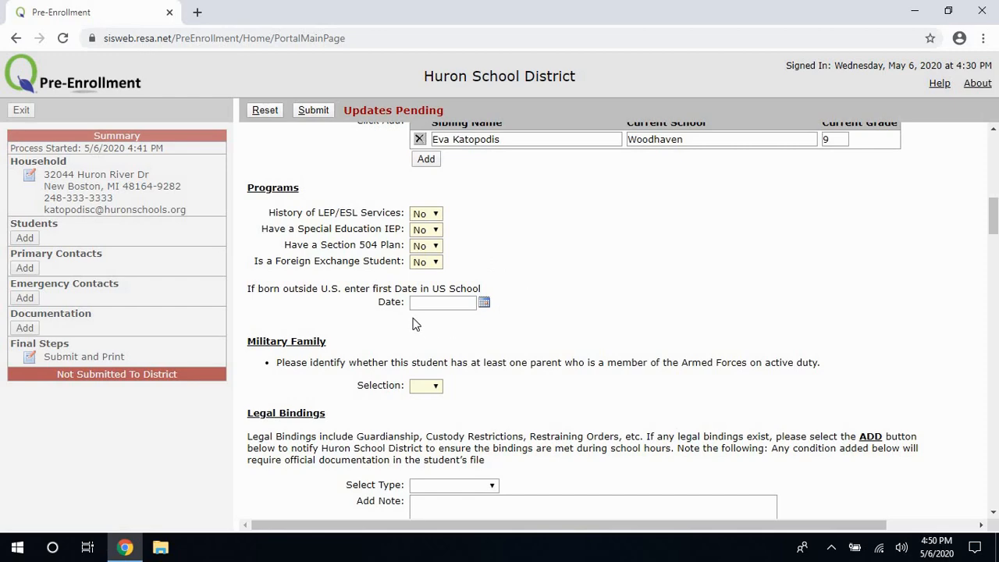
# Answer No to the Military Family active-duty question.
pyautogui.scroll(-1, 502, 298)
pyautogui.scroll(-3, 500, 292)
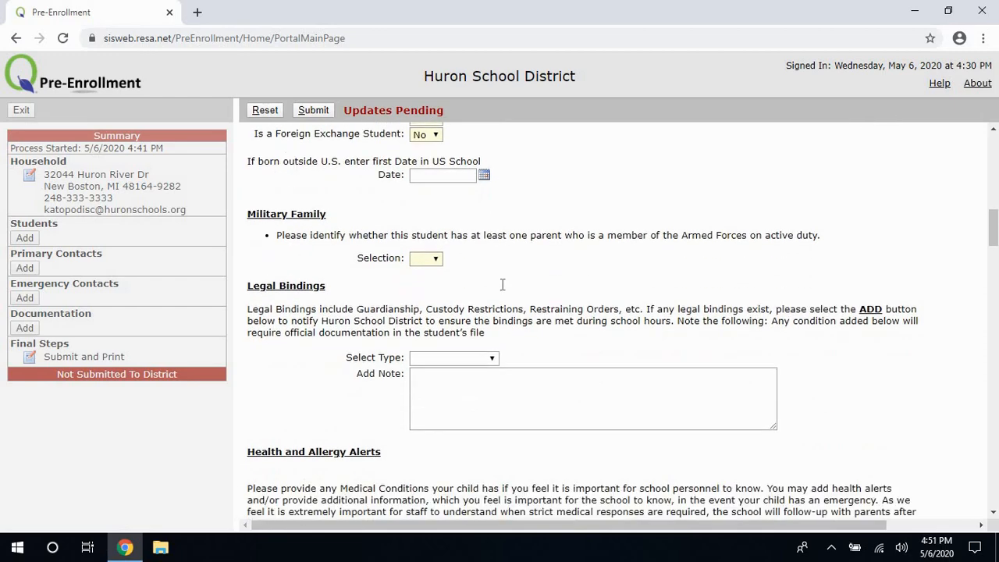
pyautogui.click(434, 247)
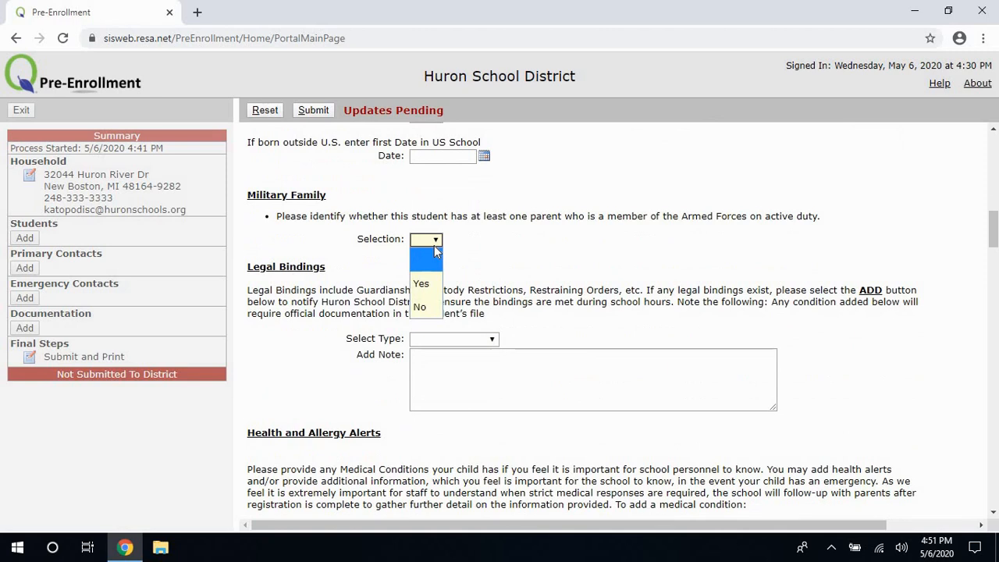
pyautogui.click(434, 306)
# Look over the Legal Bindings types but leave Select Type blank.
pyautogui.scroll(-1, 481, 301)
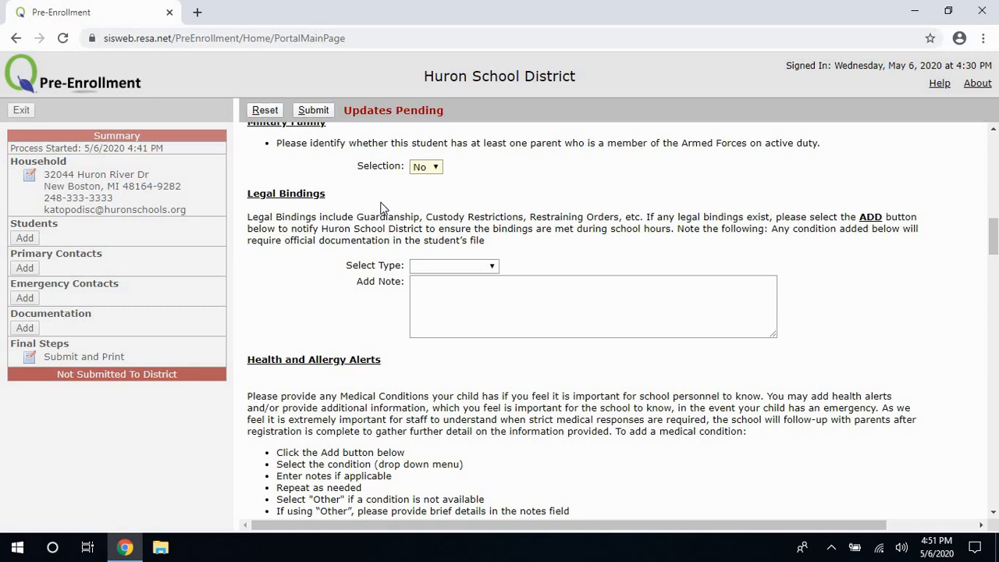
pyautogui.click(491, 266)
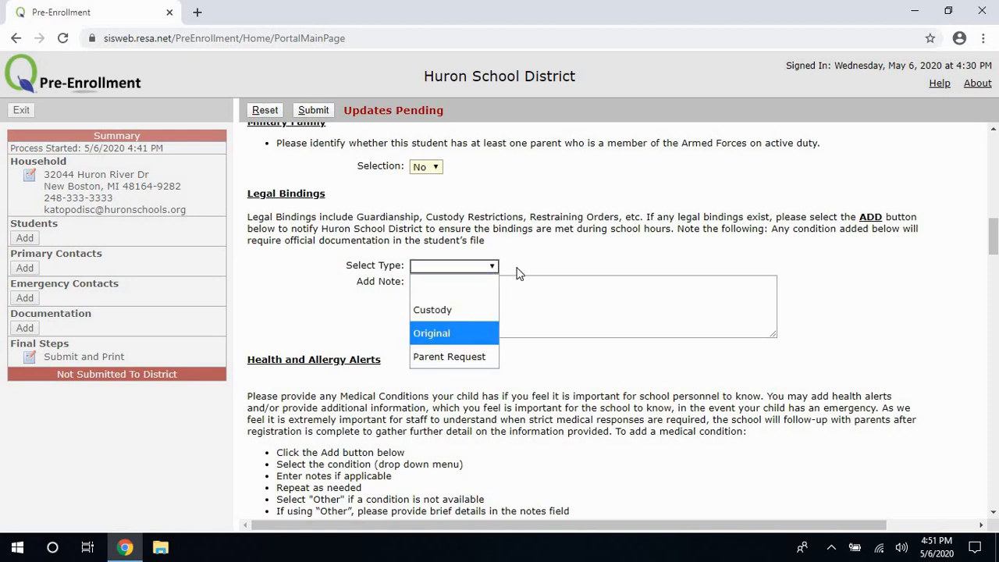
pyautogui.click(531, 300)
pyautogui.click(530, 300)
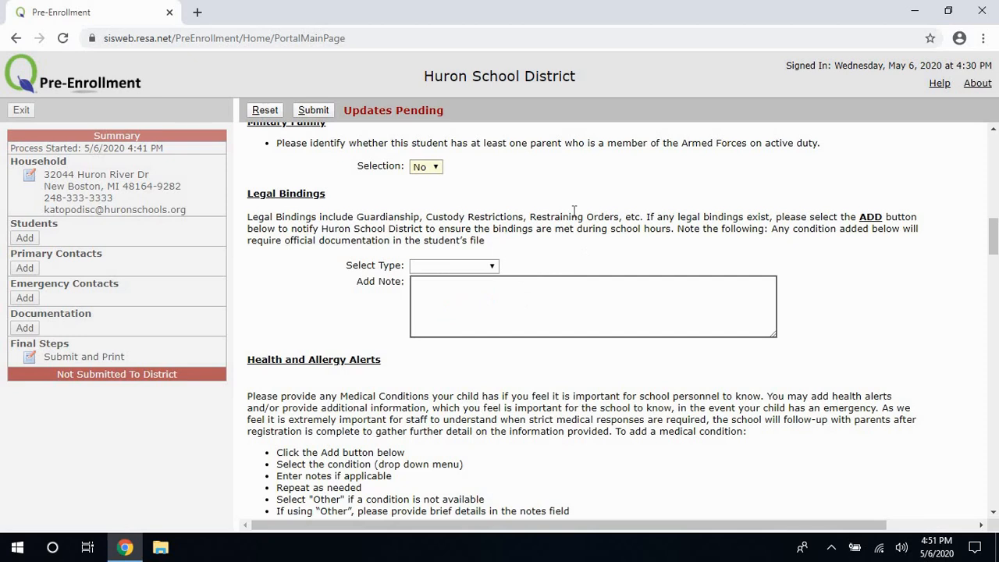
# Add a Health Alerts row and leave its health condition blank.
pyautogui.click(305, 286)
pyautogui.scroll(-3, 310, 284)
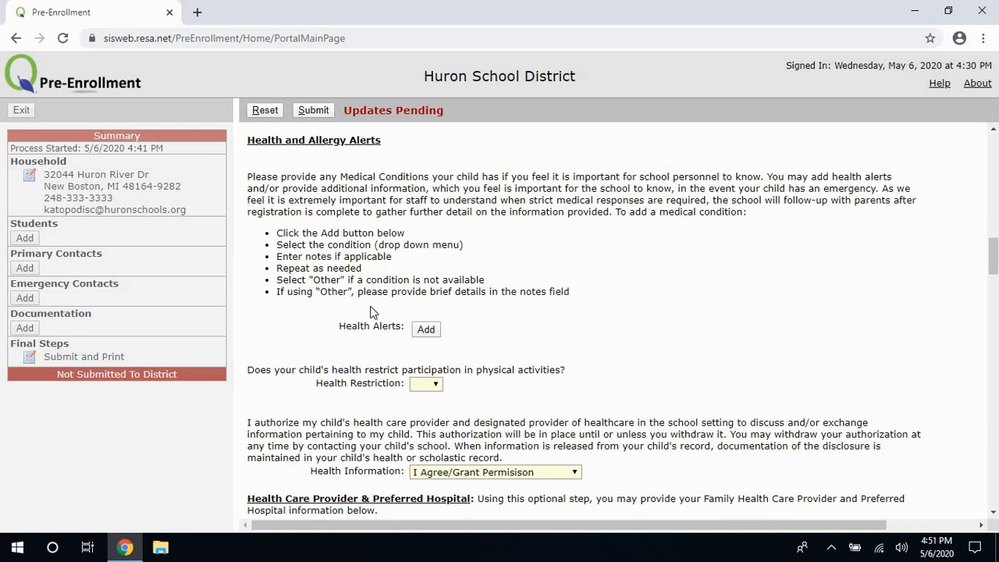
pyautogui.click(426, 329)
pyautogui.click(585, 355)
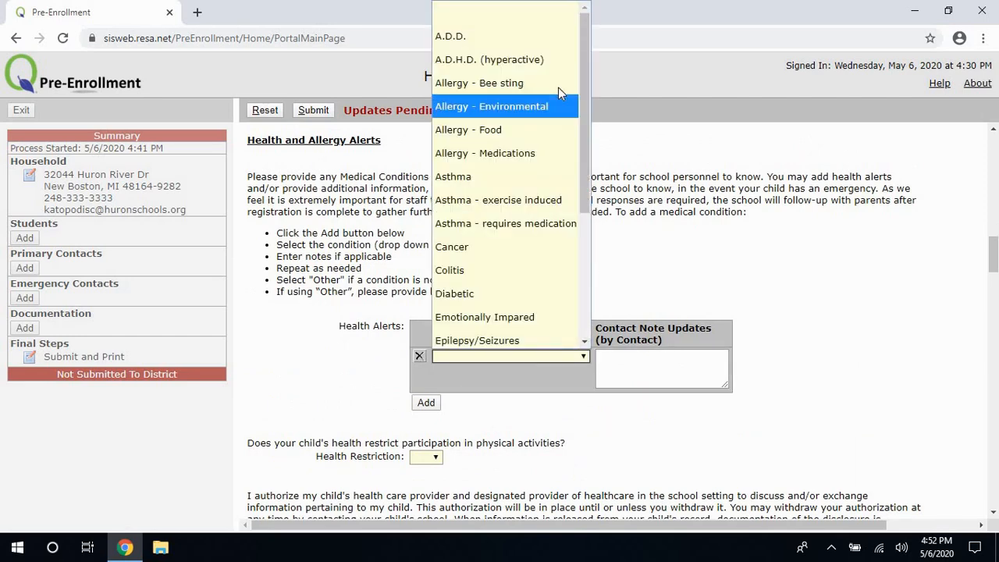
pyautogui.scroll(-3, 556, 226)
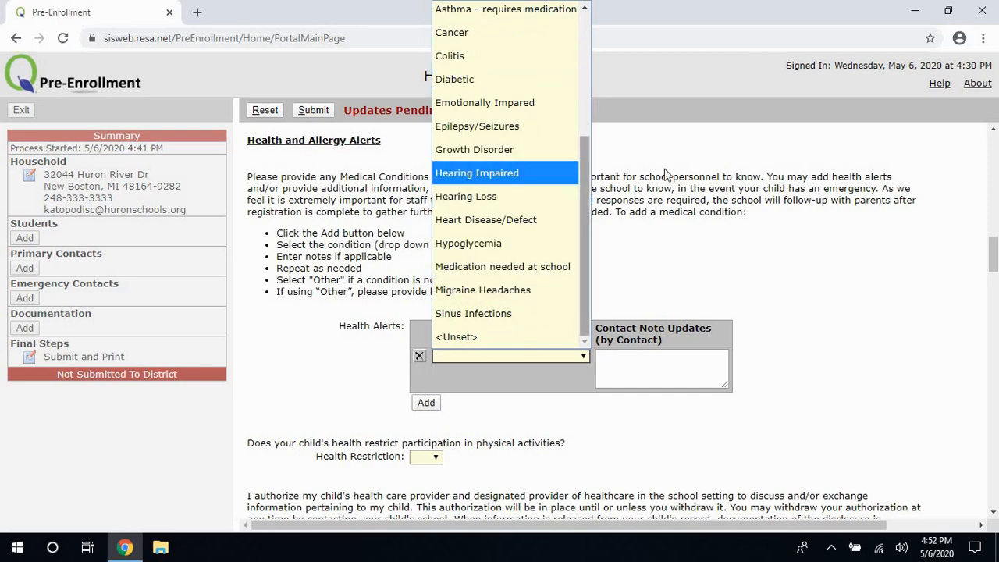
pyautogui.moveTo(580, 178); pyautogui.dragTo(583, 221)
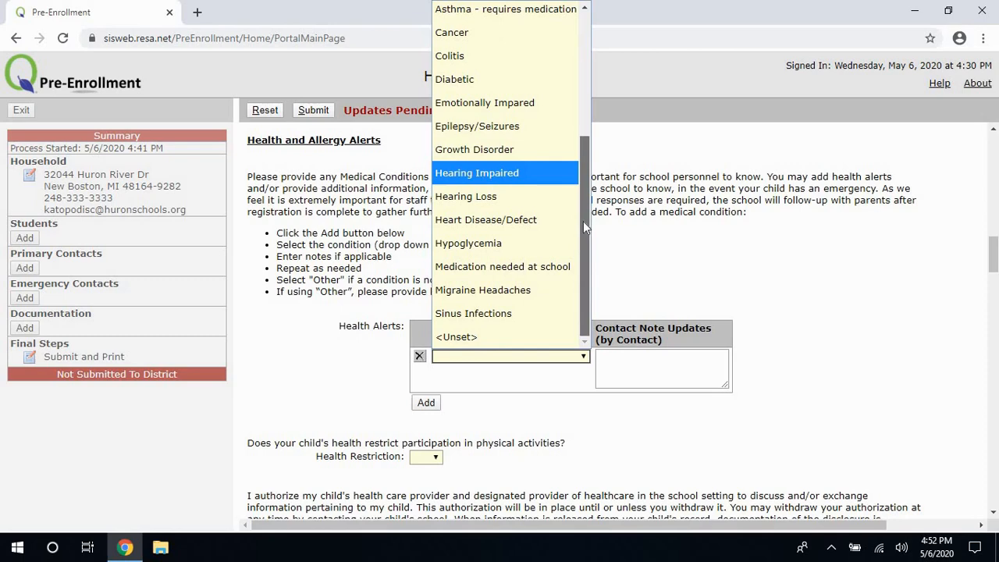
pyautogui.click(653, 281)
# Answer No to whether the child's health restricts physical activities.
pyautogui.scroll(-2, 551, 289)
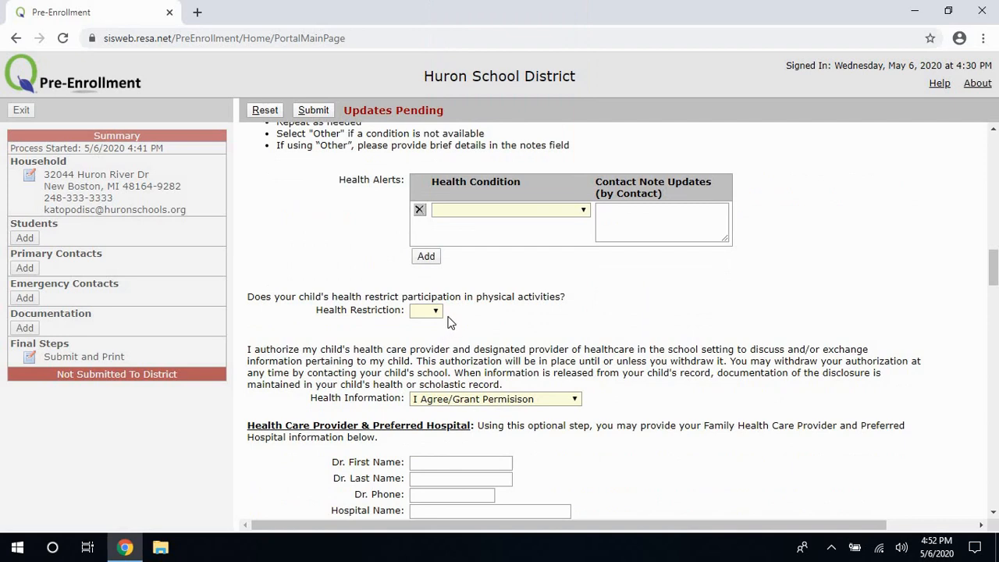
pyautogui.click(437, 312)
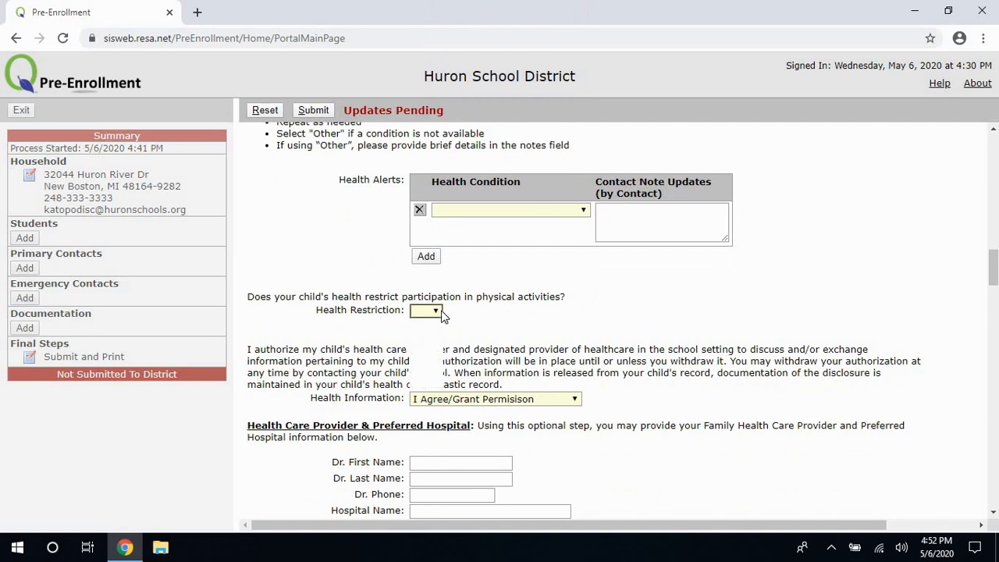
pyautogui.click(441, 311)
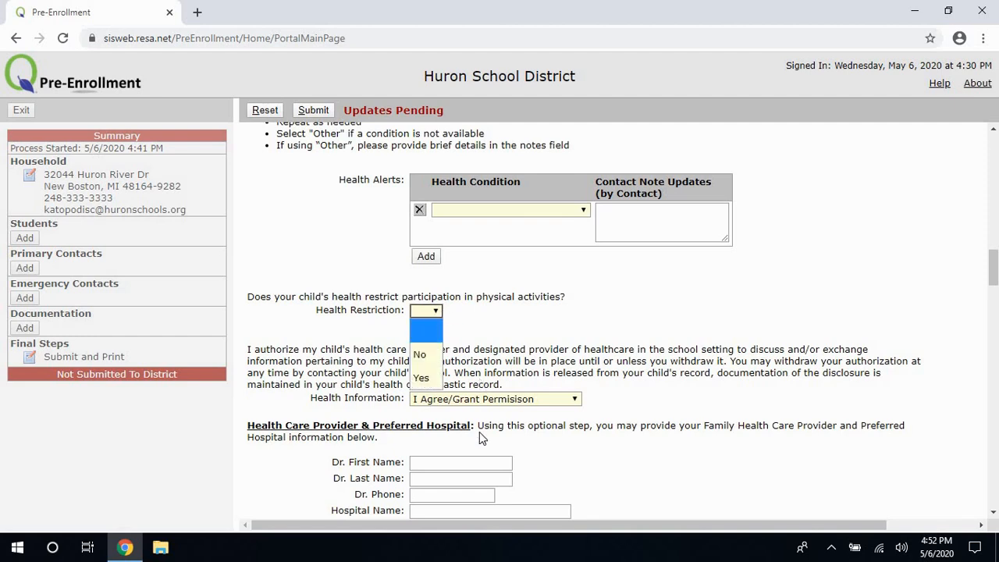
pyautogui.click(425, 360)
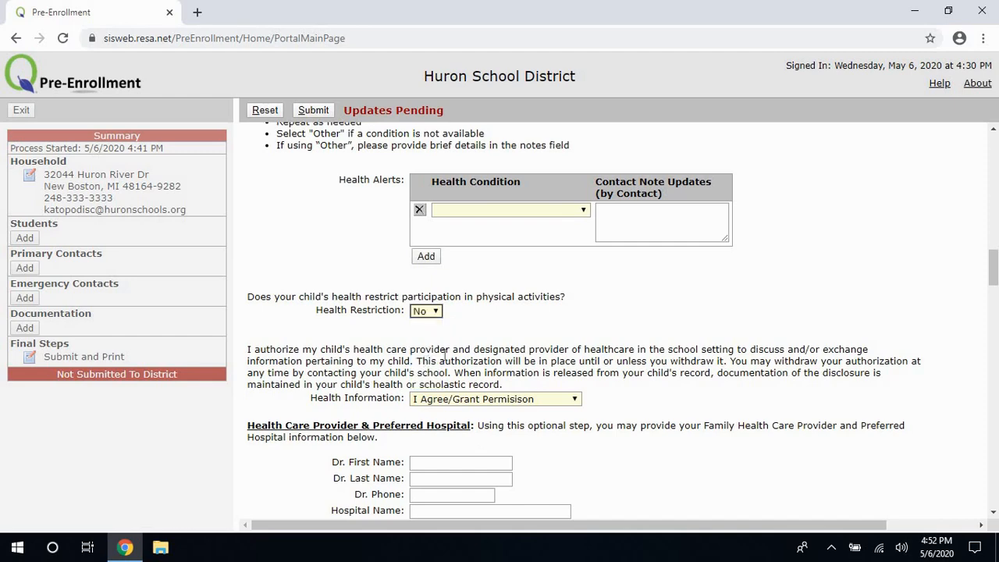
pyautogui.scroll(-2, 407, 350)
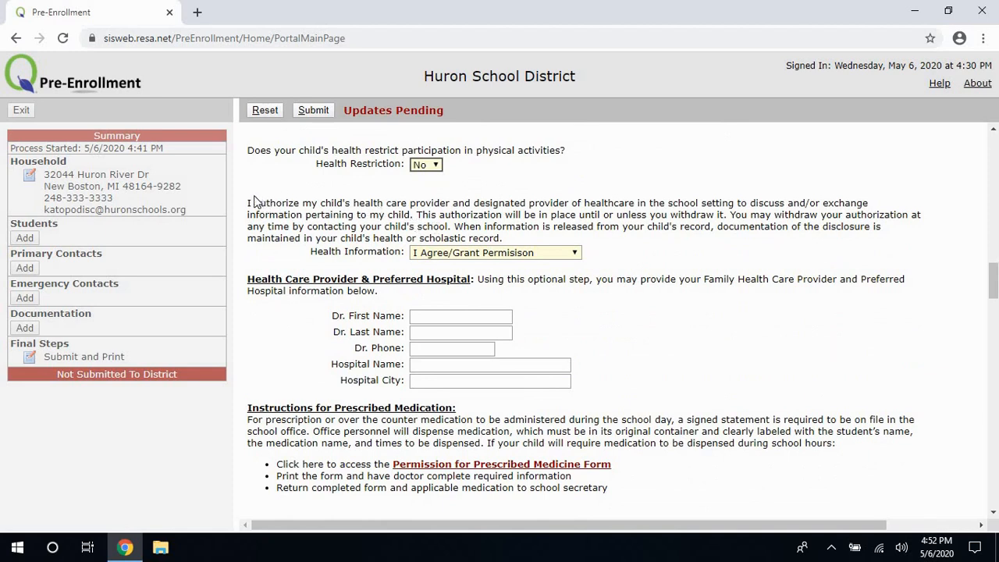
pyautogui.moveTo(247, 202); pyautogui.dragTo(502, 238)
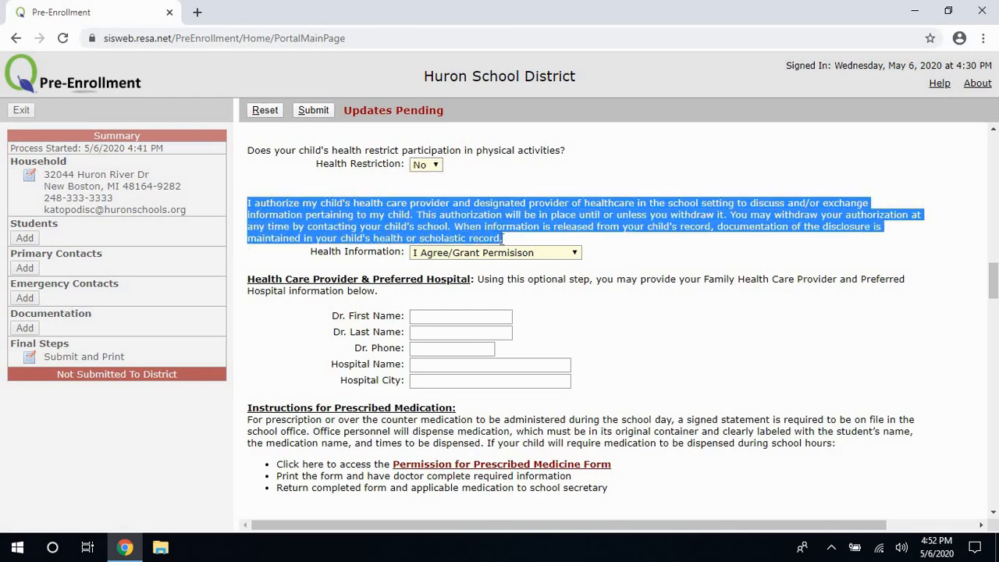
pyautogui.click(457, 248)
pyautogui.click(461, 256)
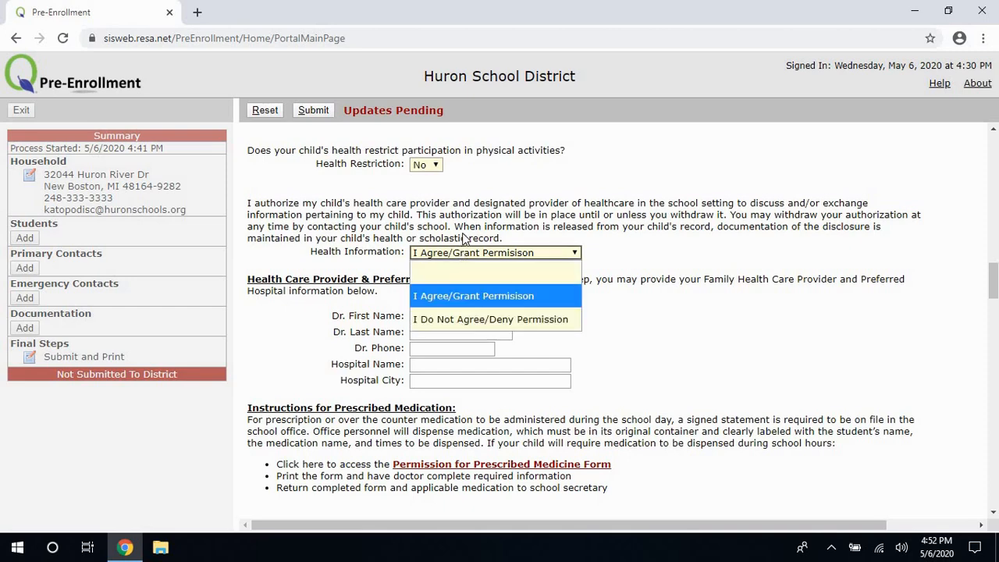
pyautogui.click(475, 215)
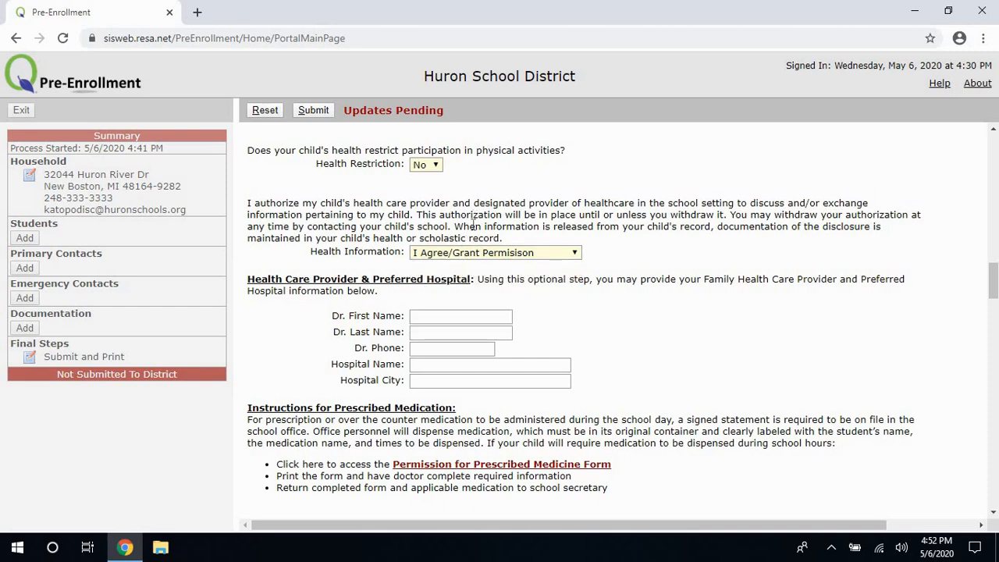
pyautogui.scroll(-1, 472, 223)
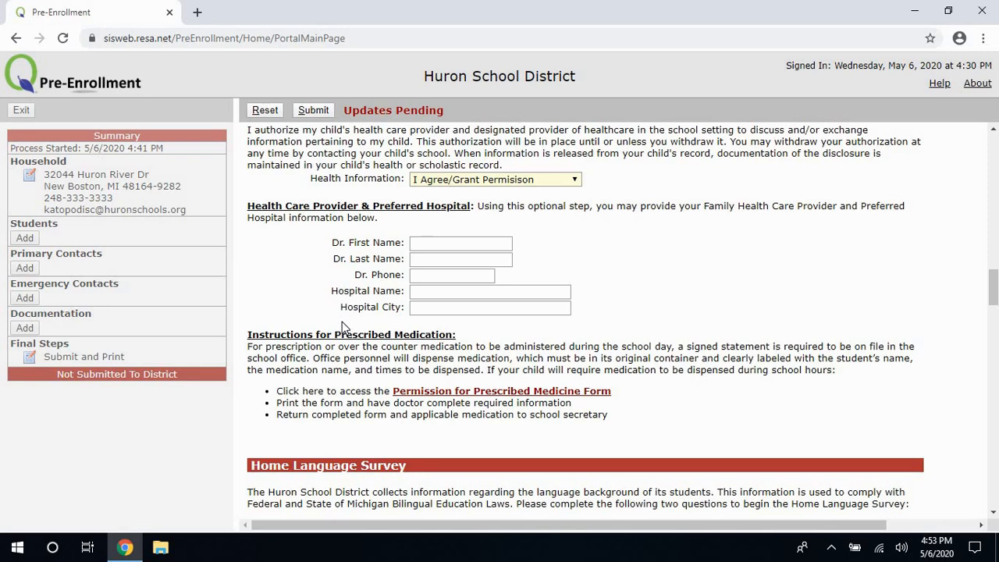
pyautogui.scroll(-1, 401, 306)
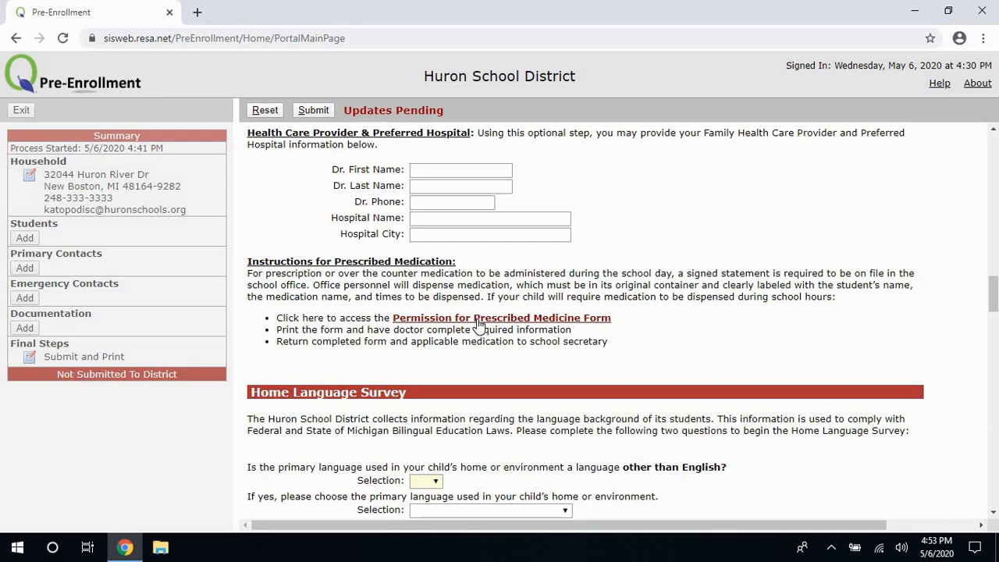
# View the Permission for Prescribed Medicine Form PDF, then return to the Pre-Enrollment window.
pyautogui.click(479, 322)
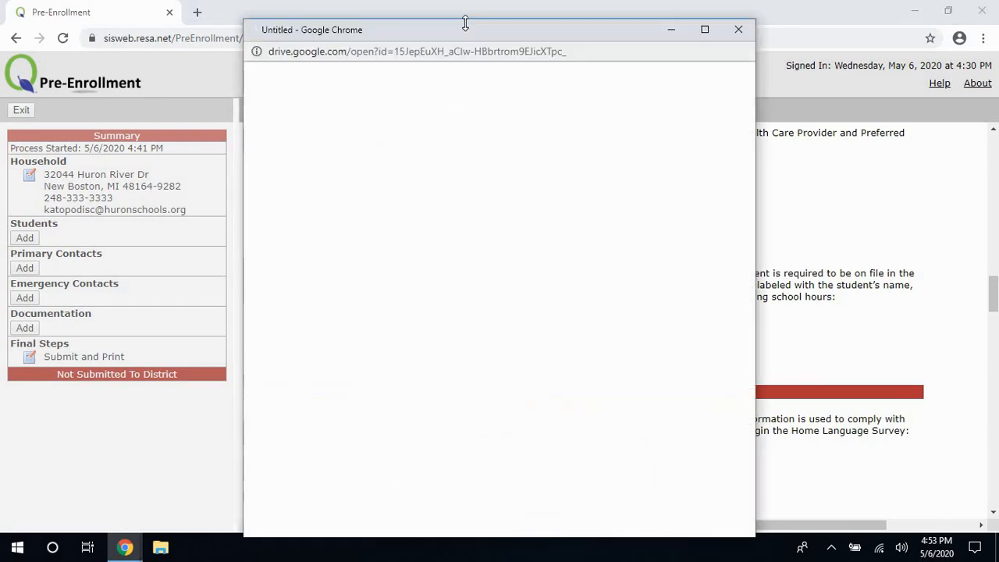
pyautogui.moveTo(420, 27); pyautogui.dragTo(226, 15)
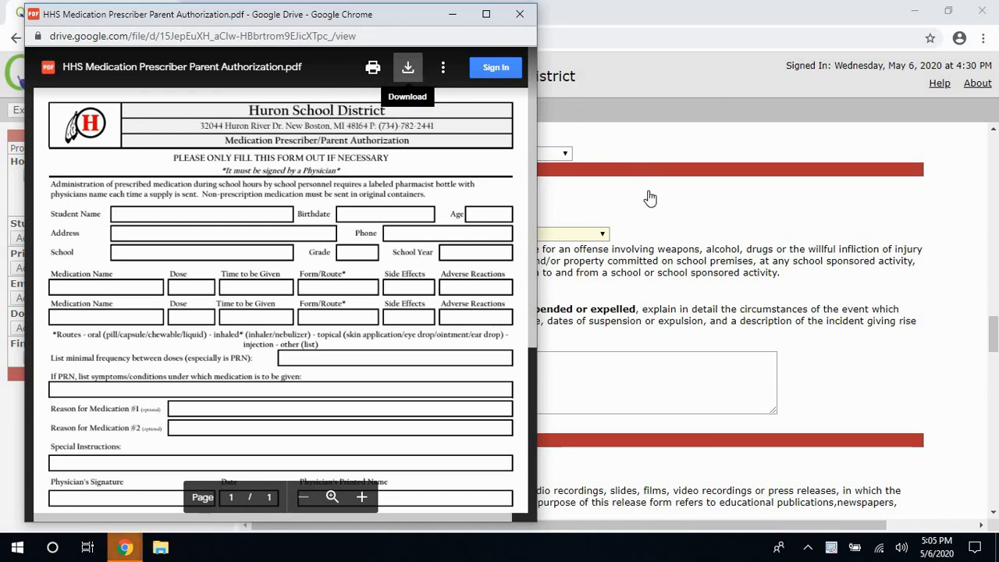
pyautogui.click(670, 219)
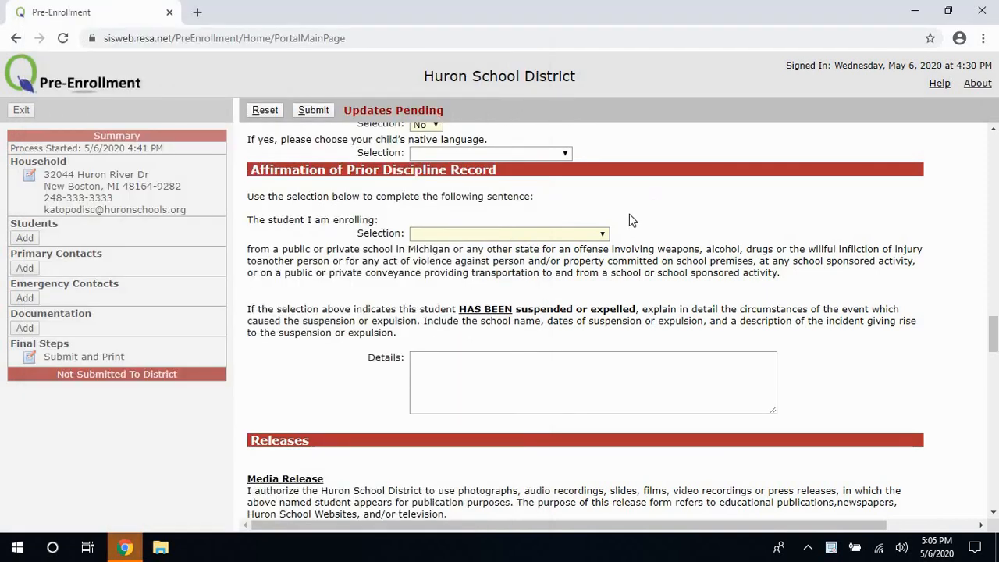
# Answer the 'Are you still there?' warning with I'm Here! to keep the session alive.
pyautogui.click(446, 239)
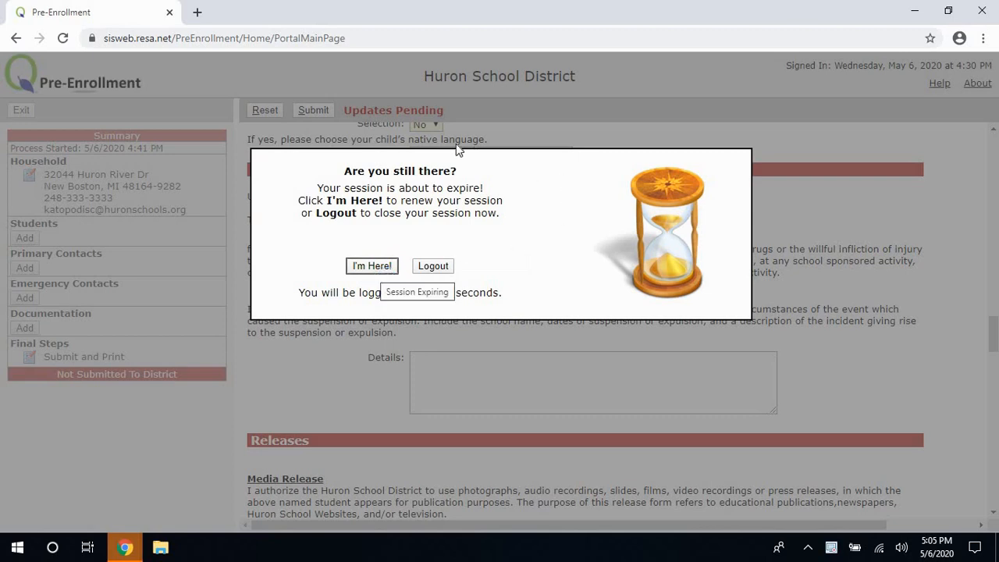
pyautogui.click(626, 247)
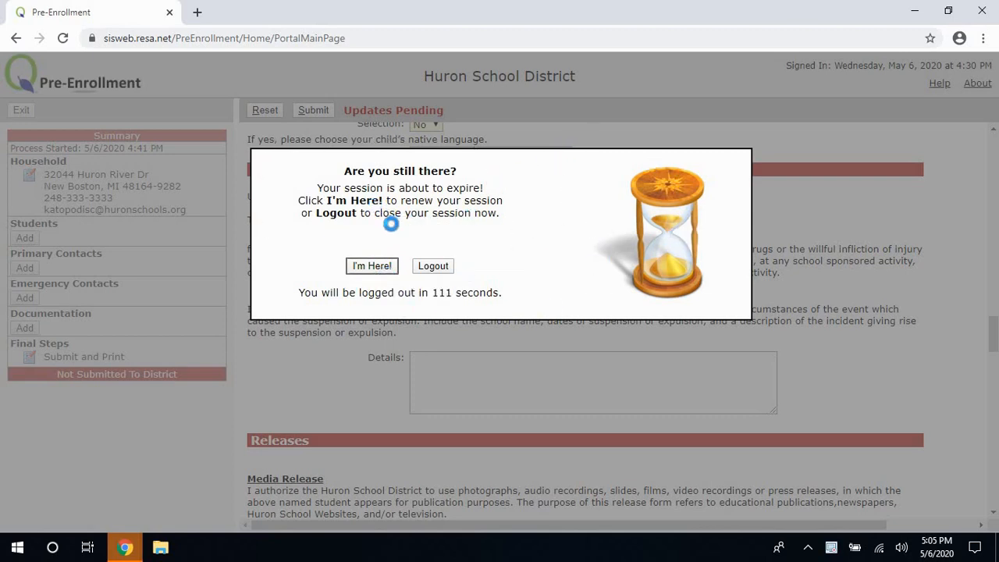
pyautogui.click(384, 266)
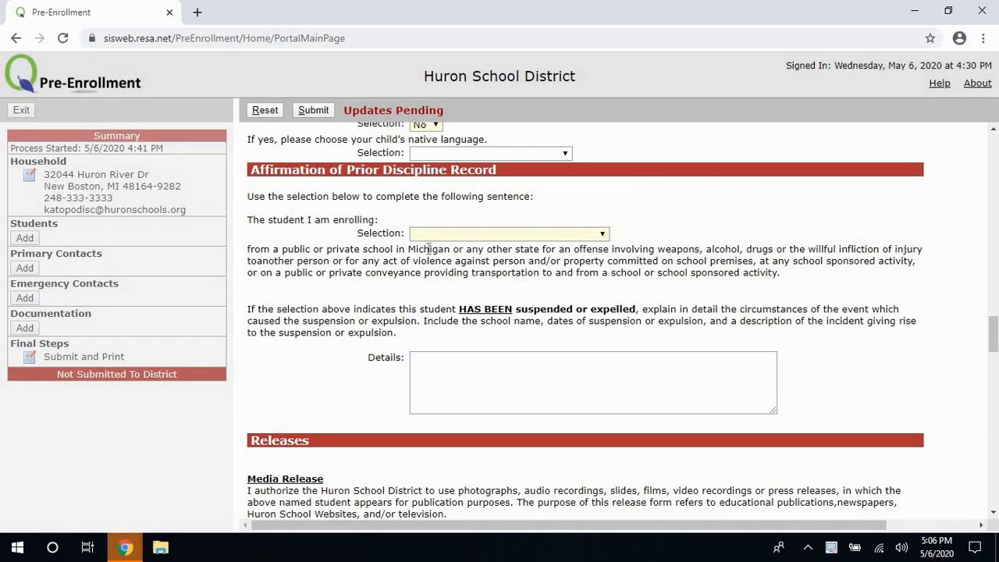
# Affirm the student HAS NOT BEEN suspended or expelled in the Prior Discipline Record selection.
pyautogui.click(480, 235)
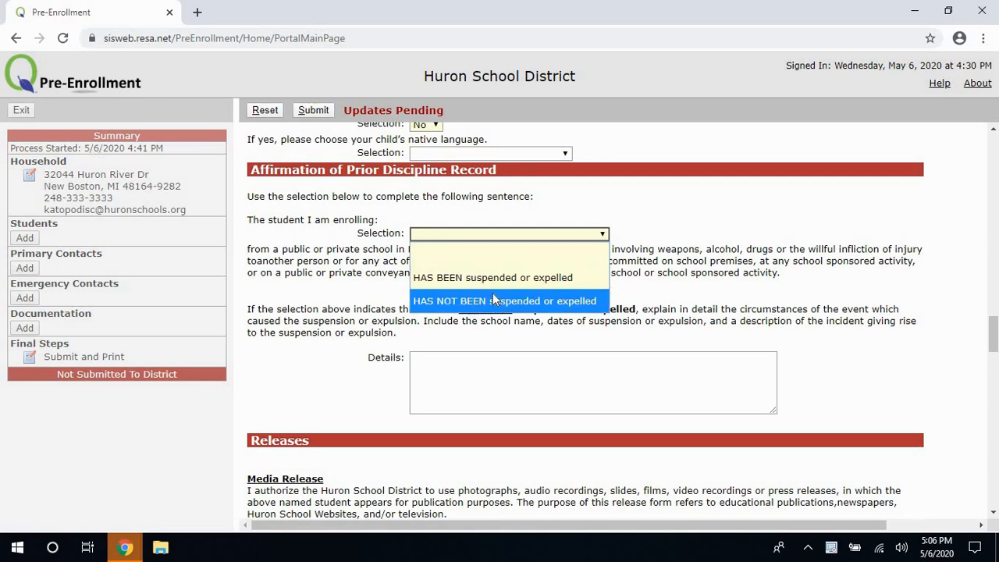
pyautogui.click(491, 300)
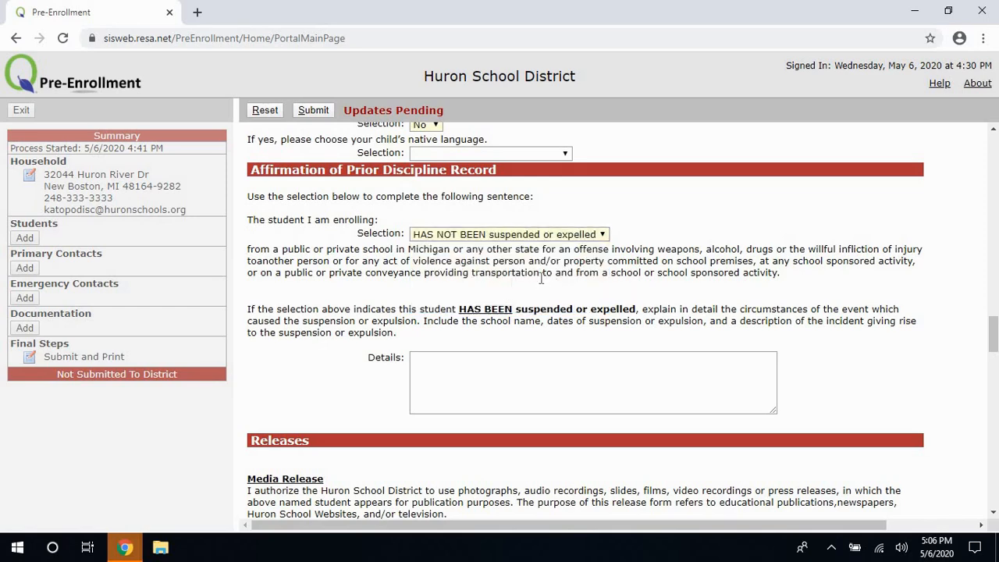
pyautogui.scroll(-2, 542, 283)
pyautogui.scroll(-1, 542, 282)
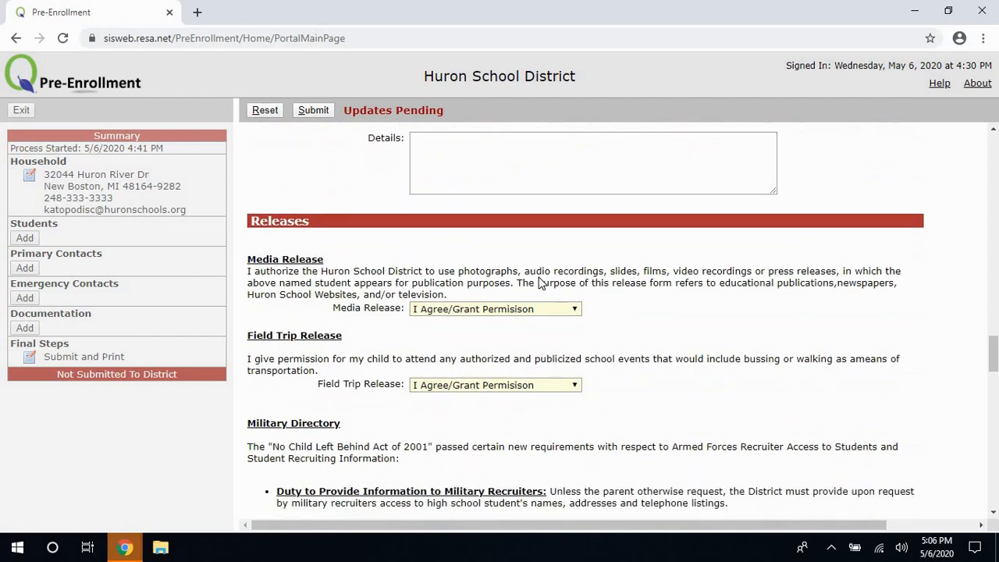
# Keep Media Release and the other releases set to I Agree/Grant Permision.
pyautogui.moveTo(256, 259); pyautogui.dragTo(418, 446)
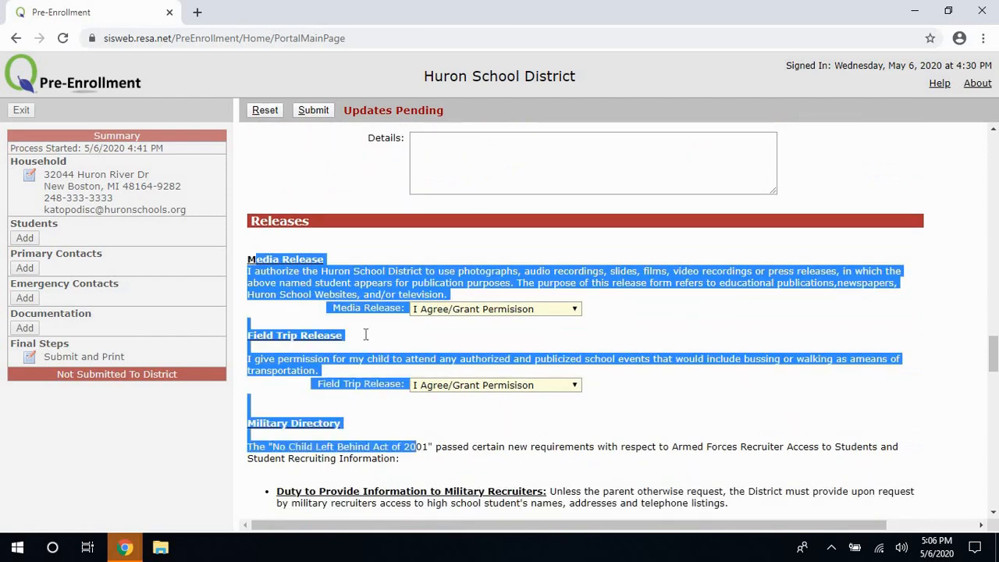
pyautogui.scroll(-4, 365, 334)
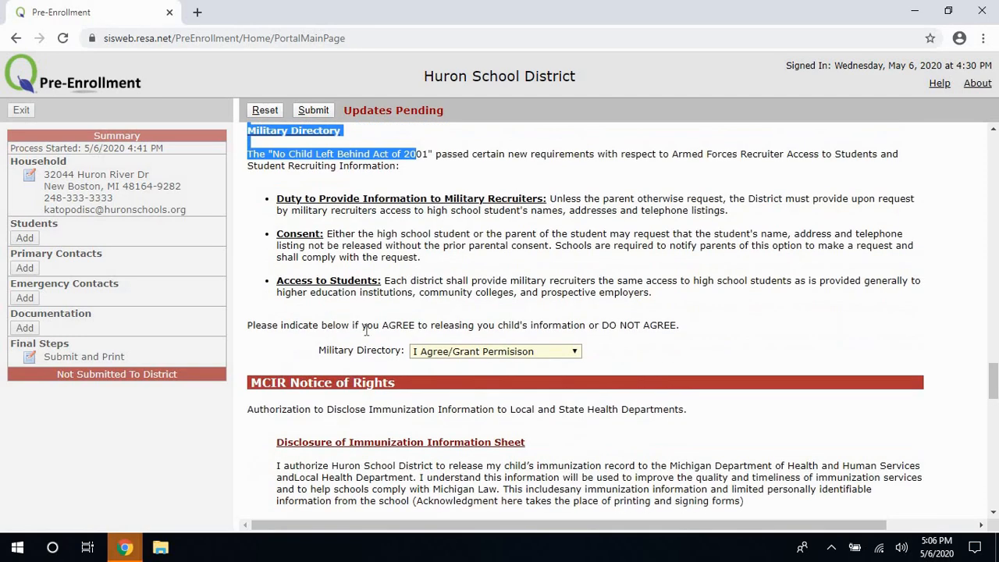
pyautogui.scroll(4, 366, 330)
pyautogui.click(415, 290)
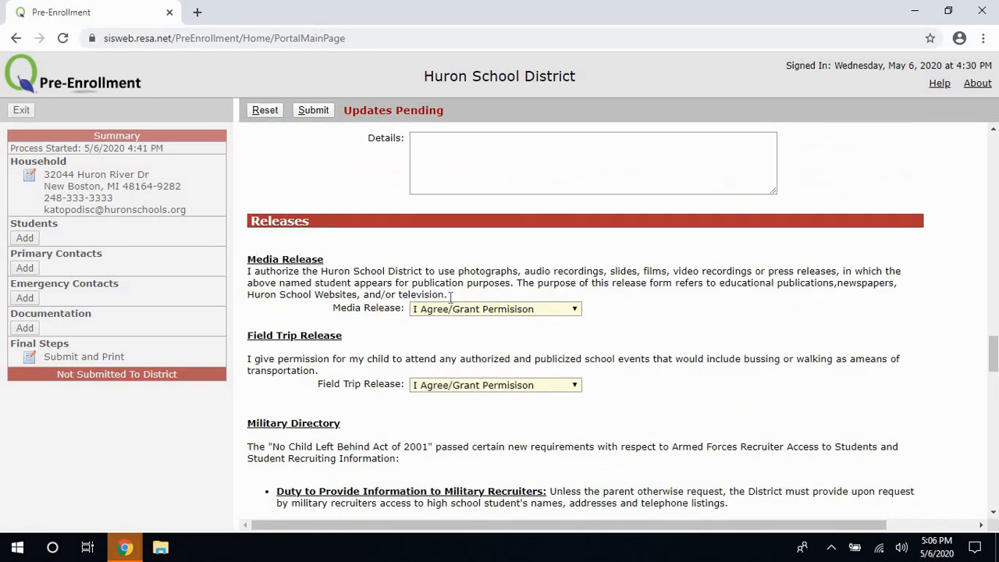
pyautogui.click(458, 312)
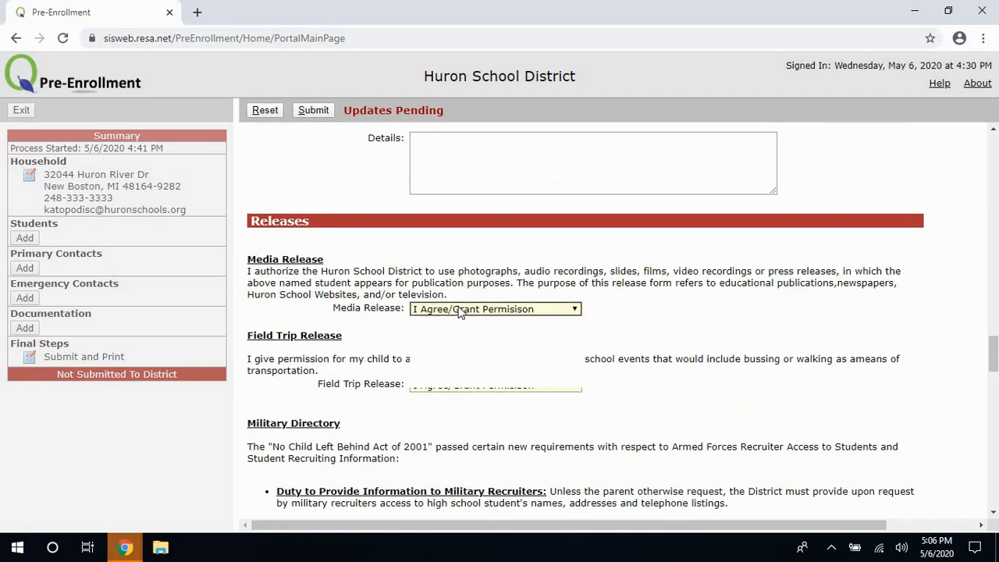
pyautogui.click(426, 273)
pyautogui.scroll(-3, 433, 301)
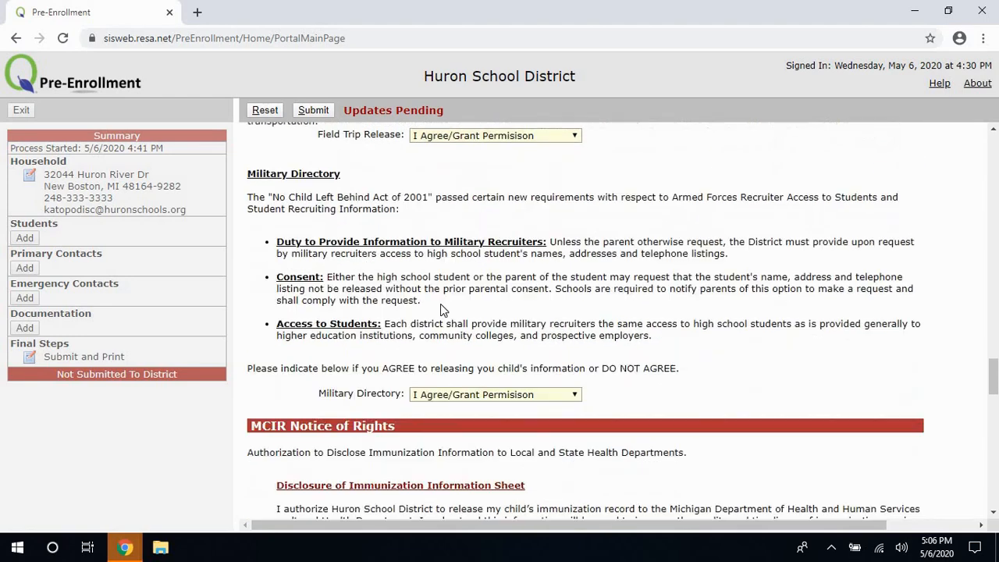
pyautogui.scroll(-3, 440, 305)
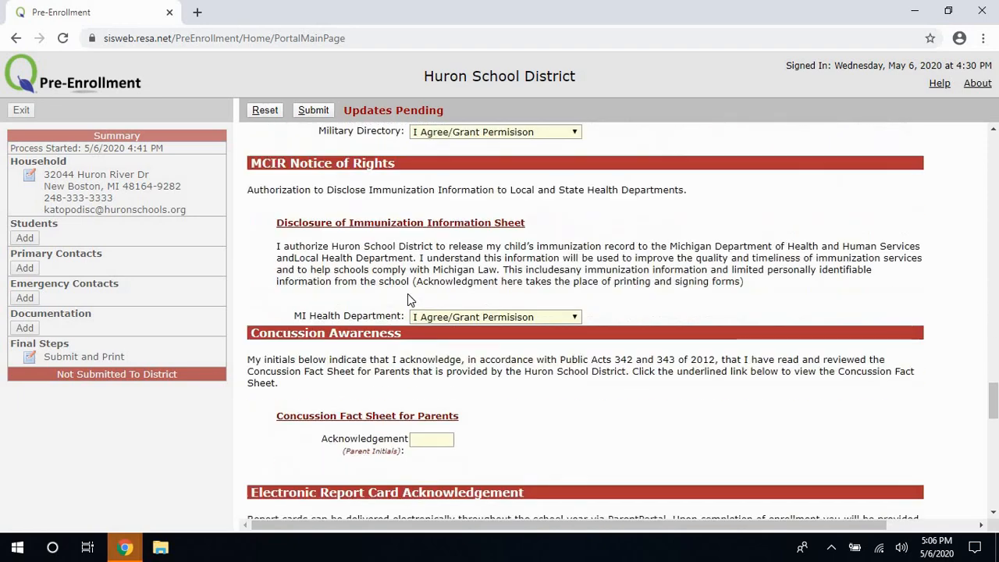
pyautogui.scroll(-1, 407, 294)
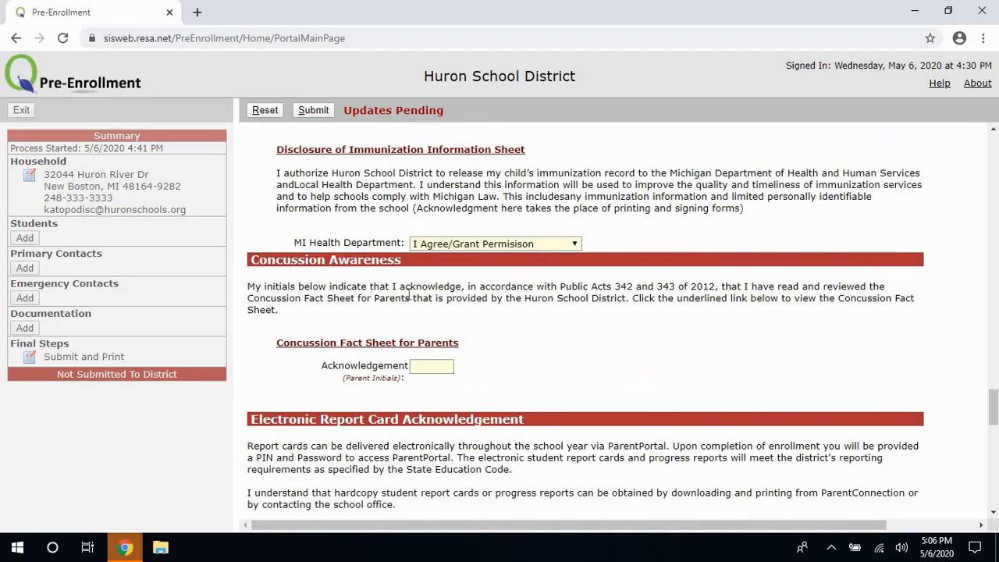
pyautogui.scroll(-1, 407, 293)
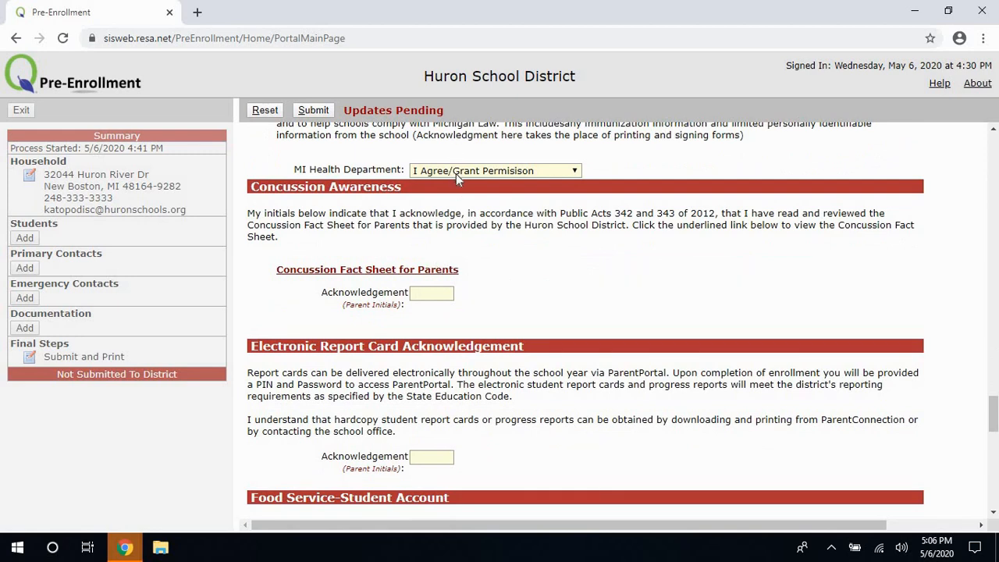
# Submit the pre-enrollment information to have it checked.
pyautogui.click(314, 111)
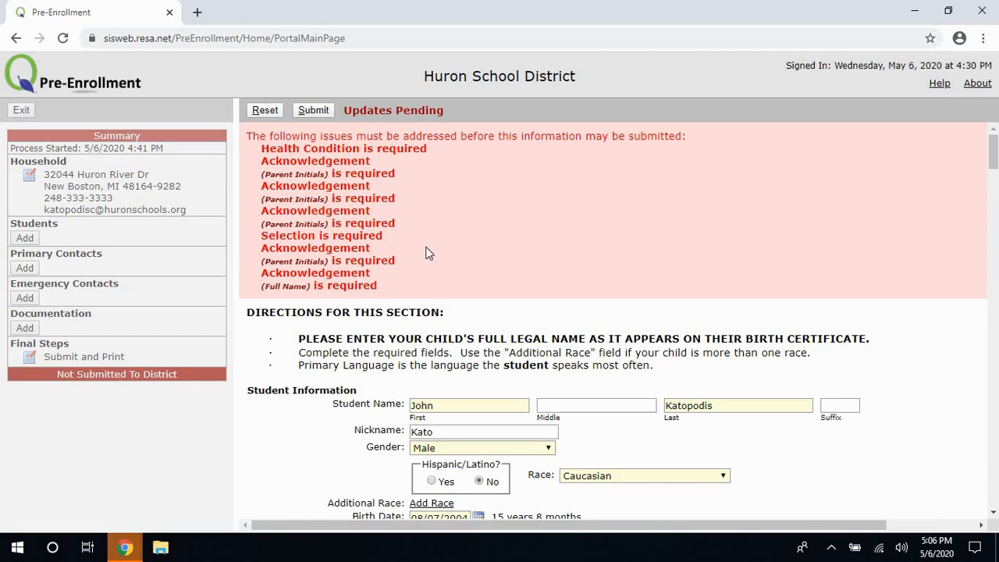
pyautogui.scroll(-6, 420, 246)
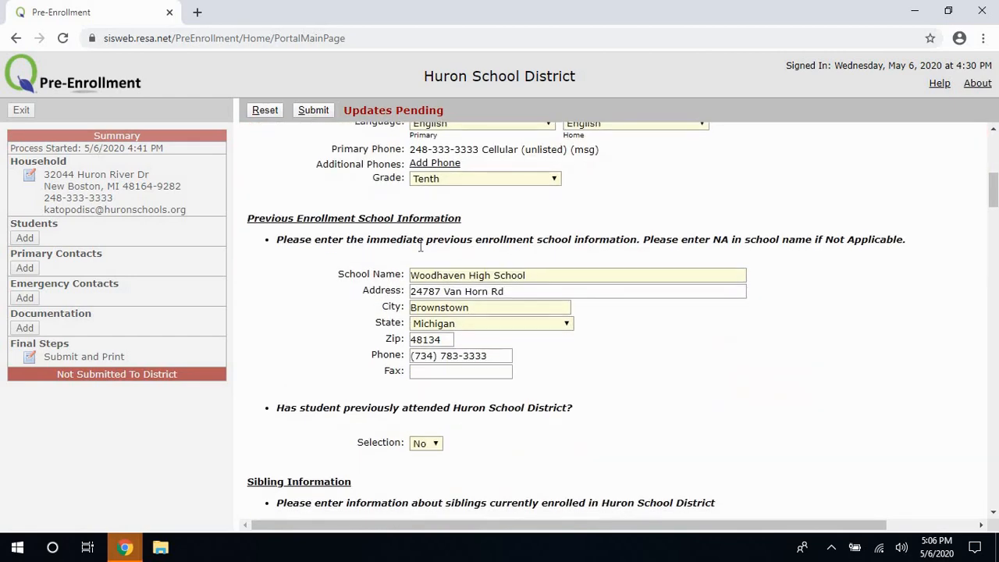
pyautogui.scroll(-11, 419, 246)
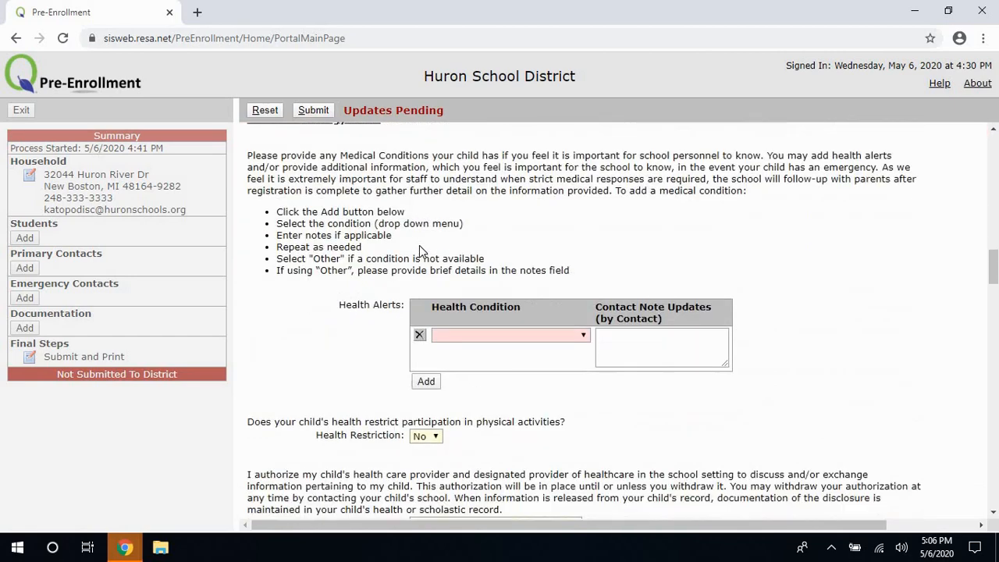
# Delete the empty Health Alerts row without choosing any health condition.
pyautogui.click(513, 337)
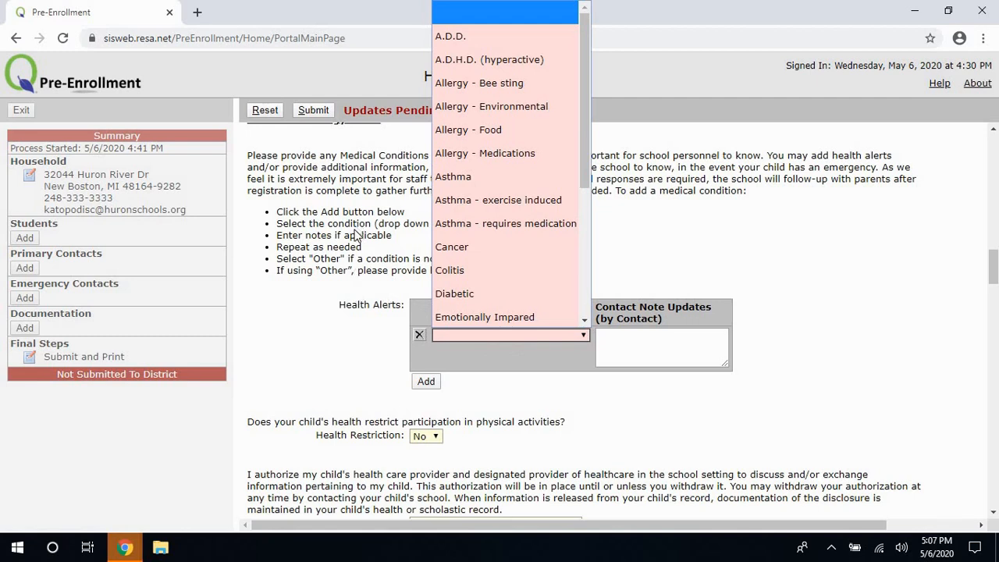
pyautogui.press('e')
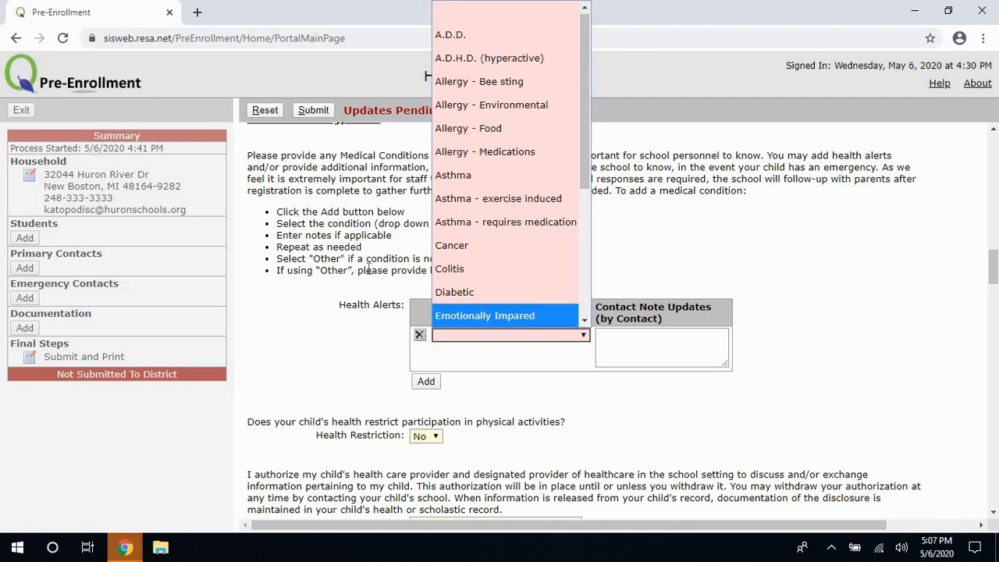
pyautogui.click(368, 269)
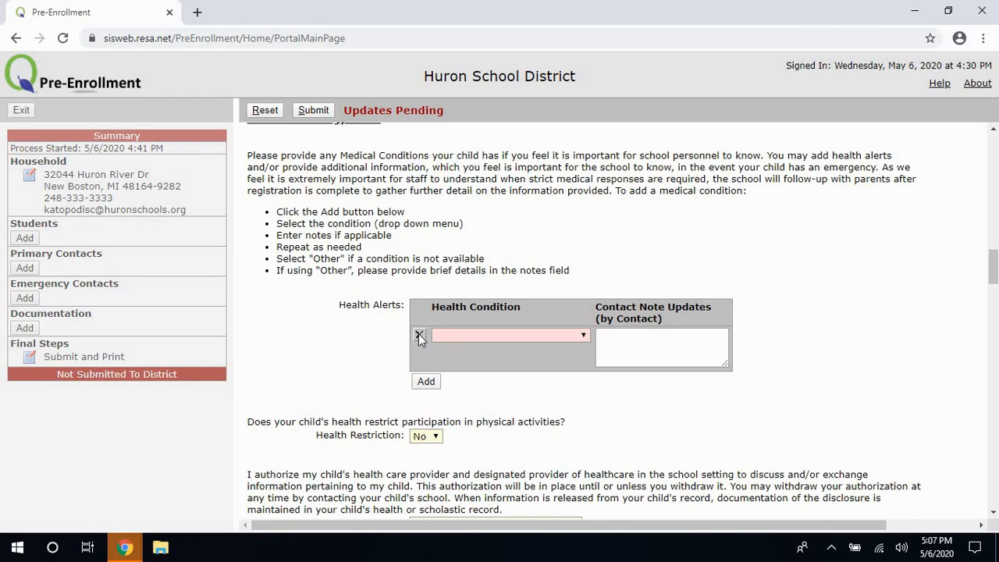
pyautogui.click(419, 334)
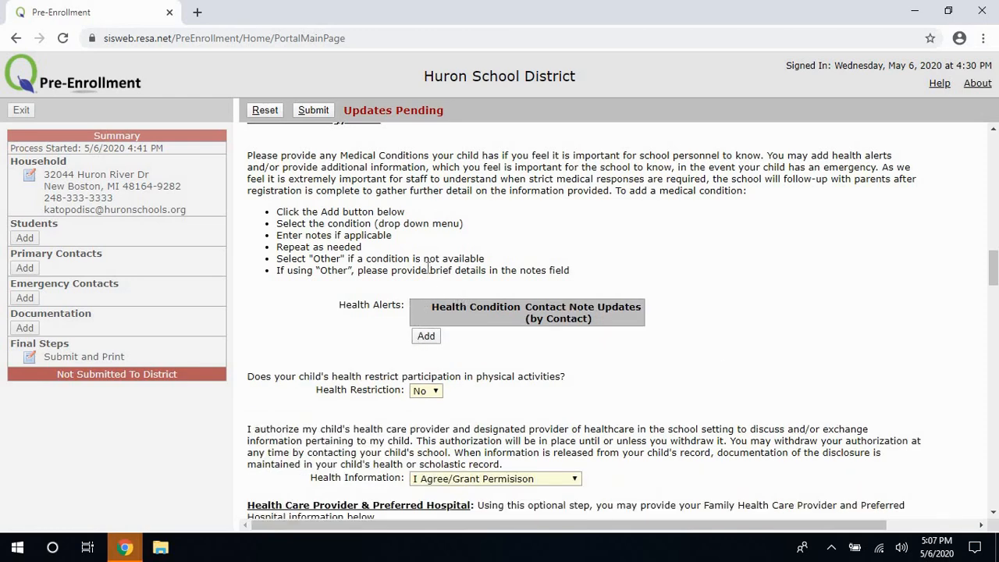
# Enter the parent's initials in the Concussion Awareness, Electronic Report Card and Food Service acknowledgement boxes.
pyautogui.scroll(-6, 427, 268)
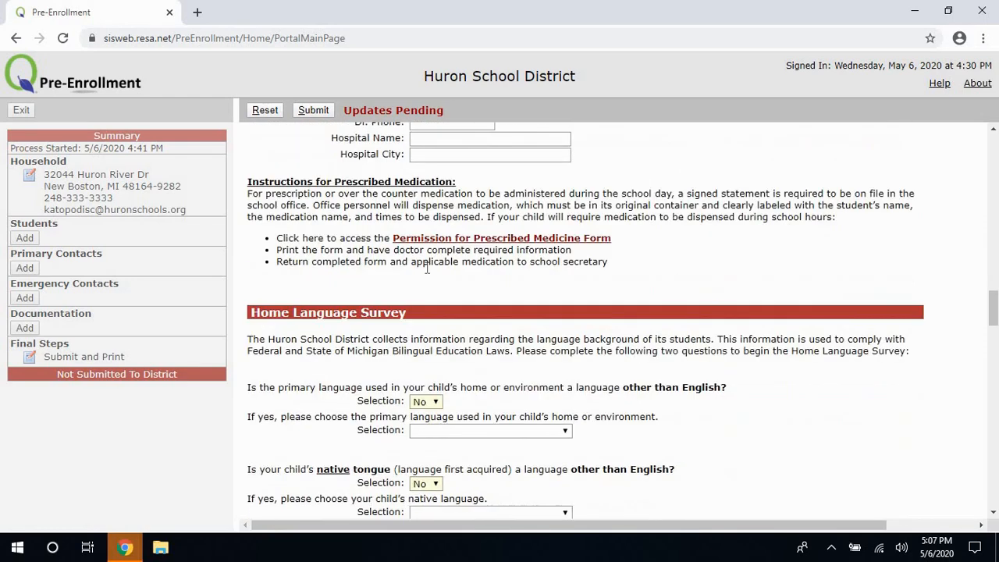
pyautogui.scroll(-8, 427, 268)
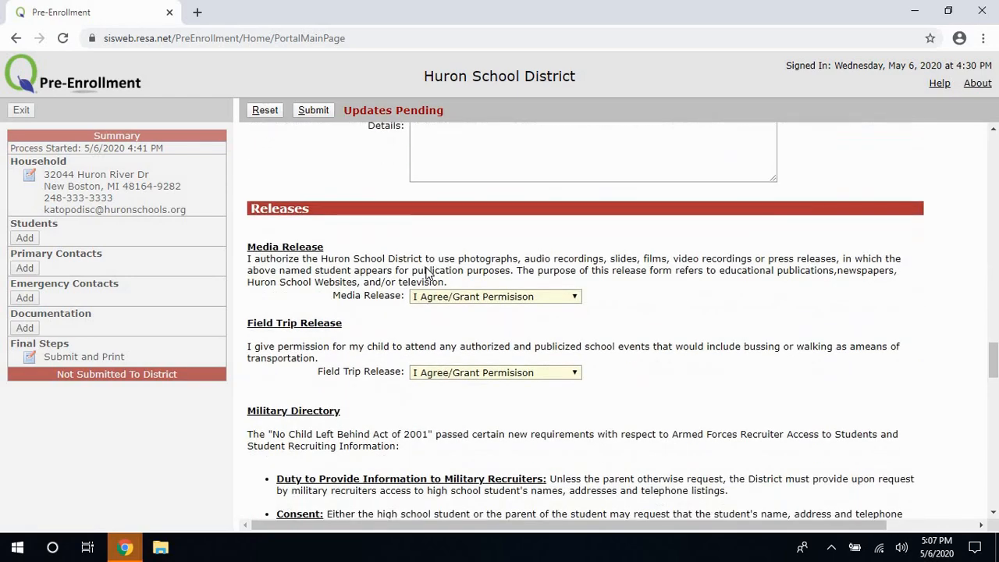
pyautogui.scroll(-8, 427, 272)
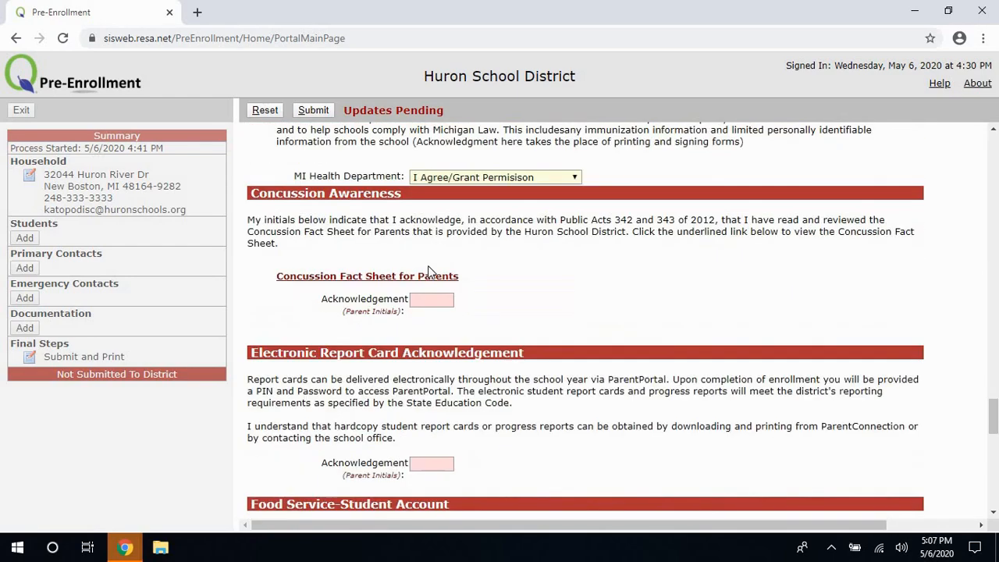
pyautogui.scroll(-1, 427, 270)
pyautogui.click(418, 230)
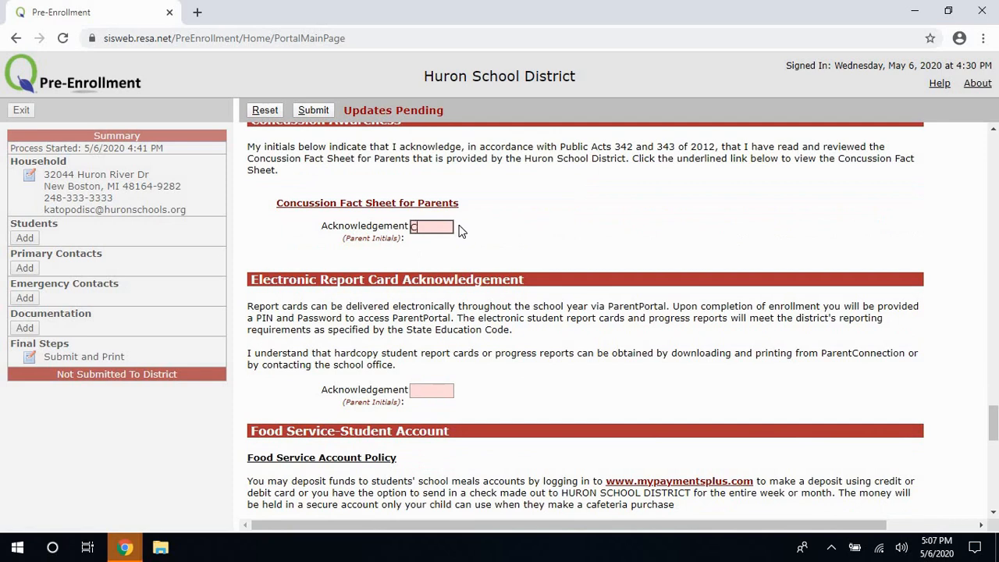
pyautogui.click(443, 390)
pyautogui.write('CK')
pyautogui.scroll(-1, 416, 373)
pyautogui.scroll(-3, 416, 372)
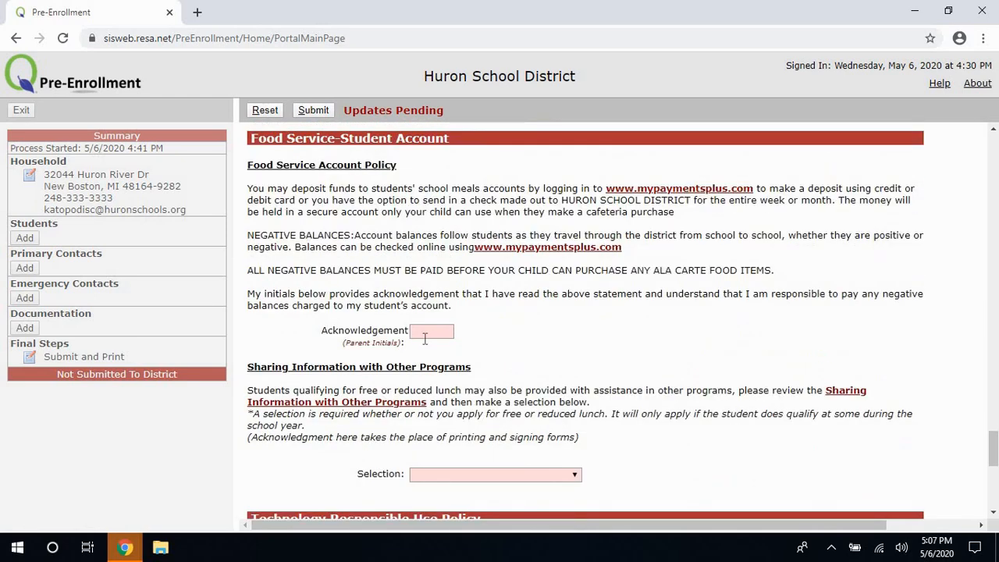
pyautogui.click(425, 336)
pyautogui.scroll(-2, 427, 347)
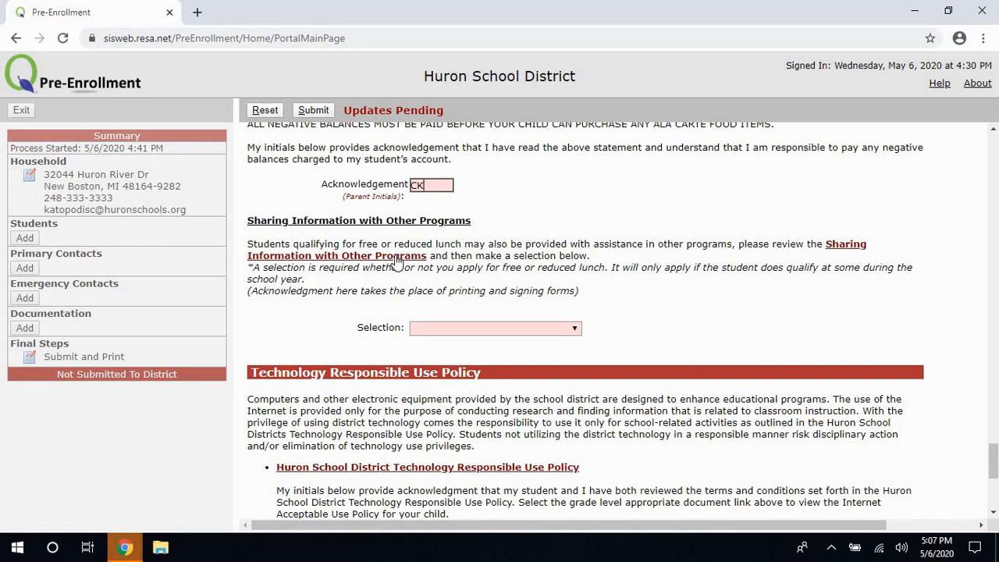
# Set Sharing Information with other programs to I Agree/Grant Permision.
pyautogui.click(556, 329)
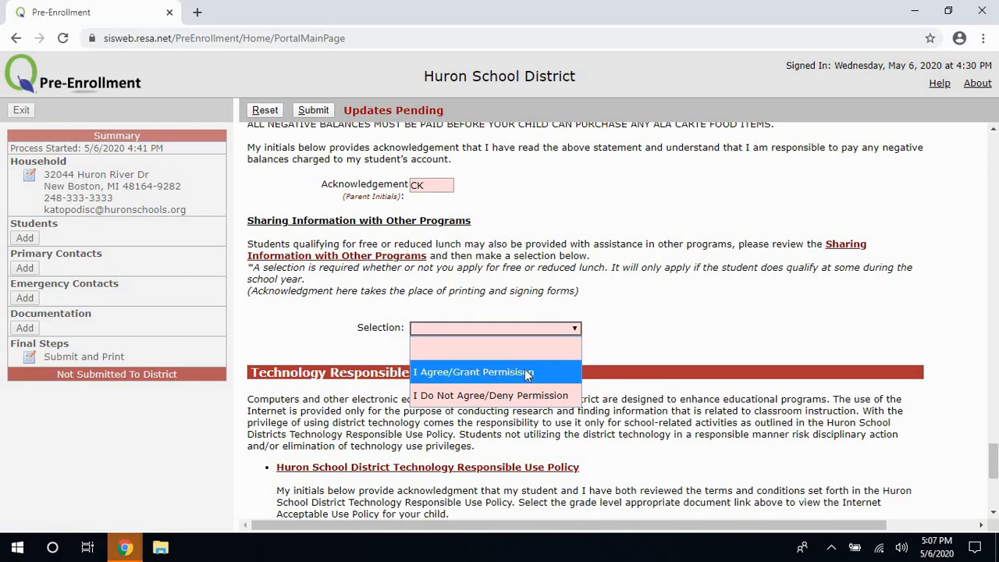
pyautogui.click(479, 372)
pyautogui.scroll(-1, 500, 349)
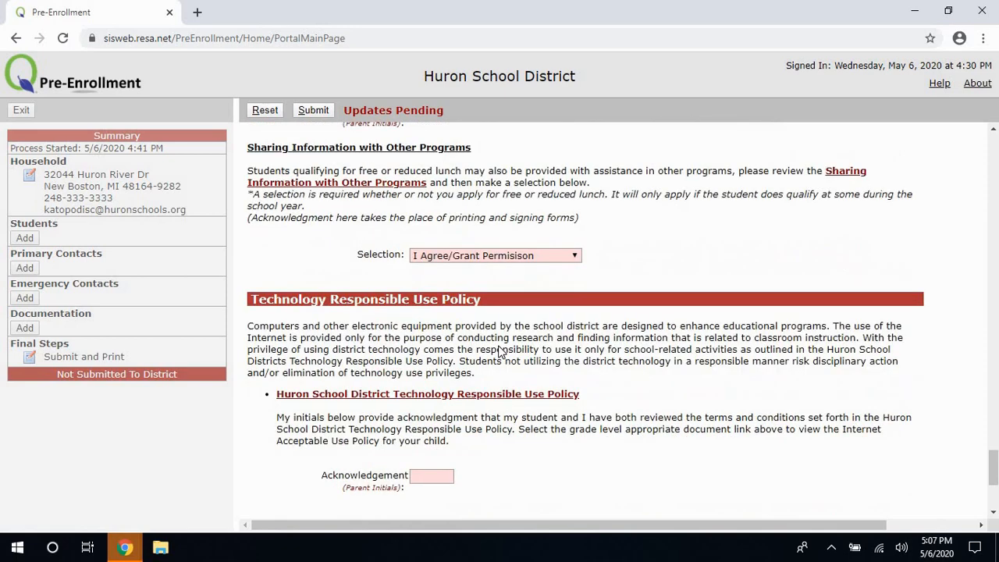
pyautogui.scroll(-1, 500, 353)
# Enter the parent's initials in the Technology Use Policy acknowledgement.
pyautogui.click(432, 400)
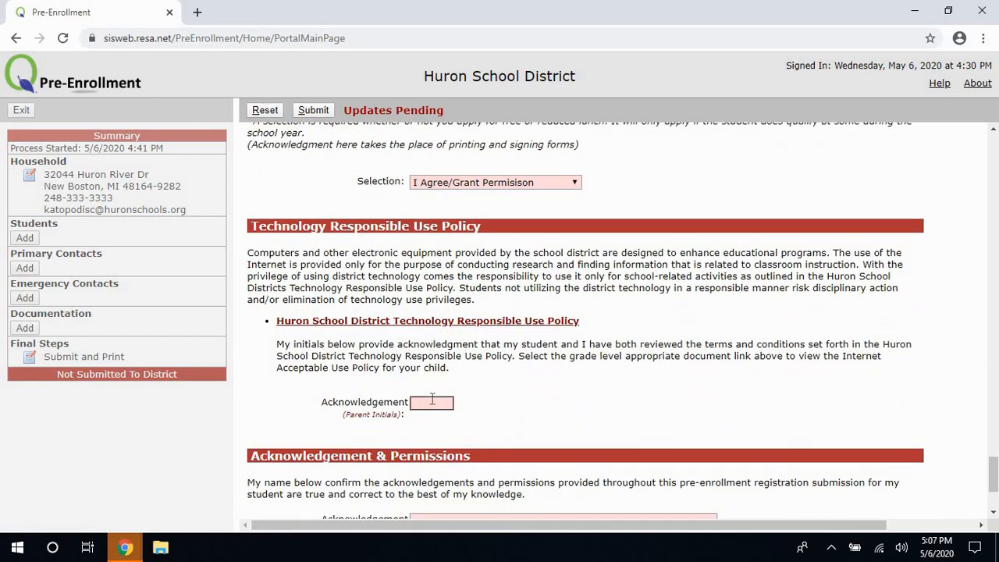
pyautogui.write('CK')
pyautogui.scroll(-1, 416, 381)
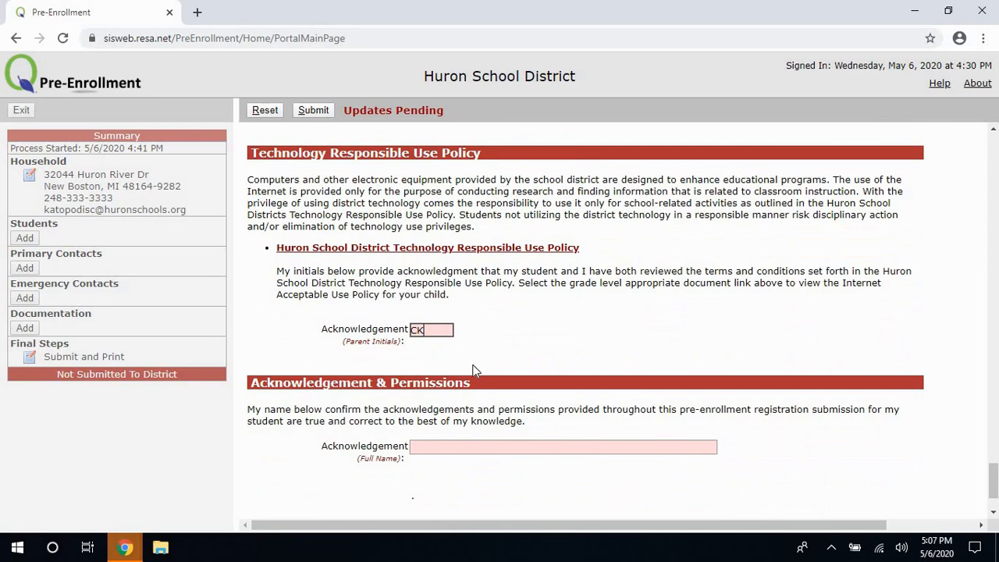
pyautogui.scroll(-1, 451, 306)
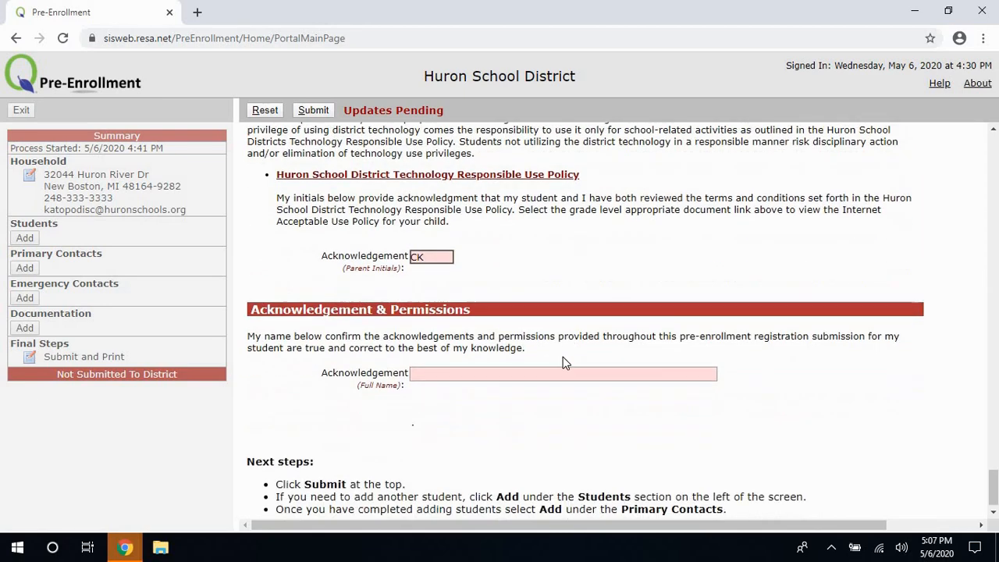
# Sign the final acknowledgement field with the parent's full name.
pyautogui.click(478, 372)
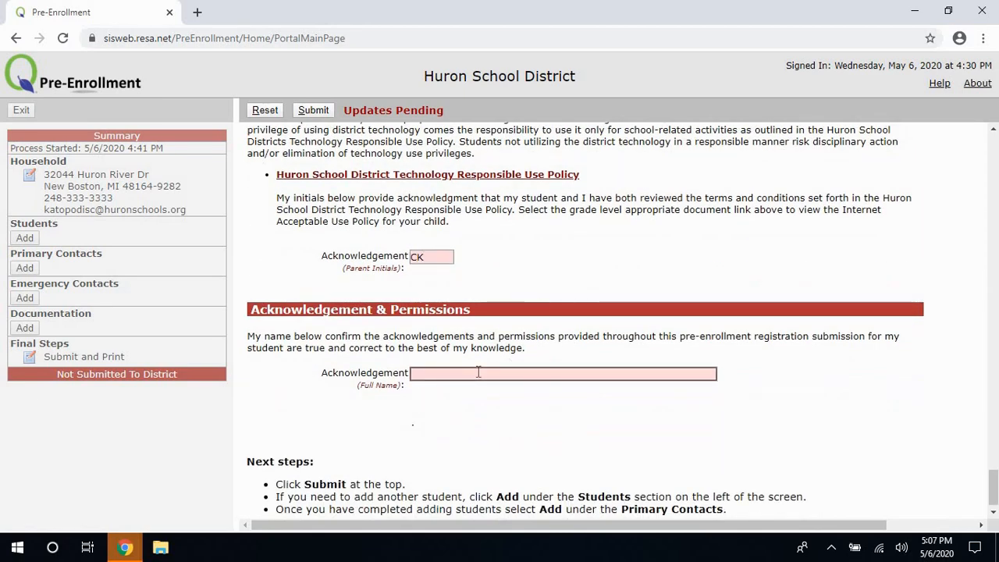
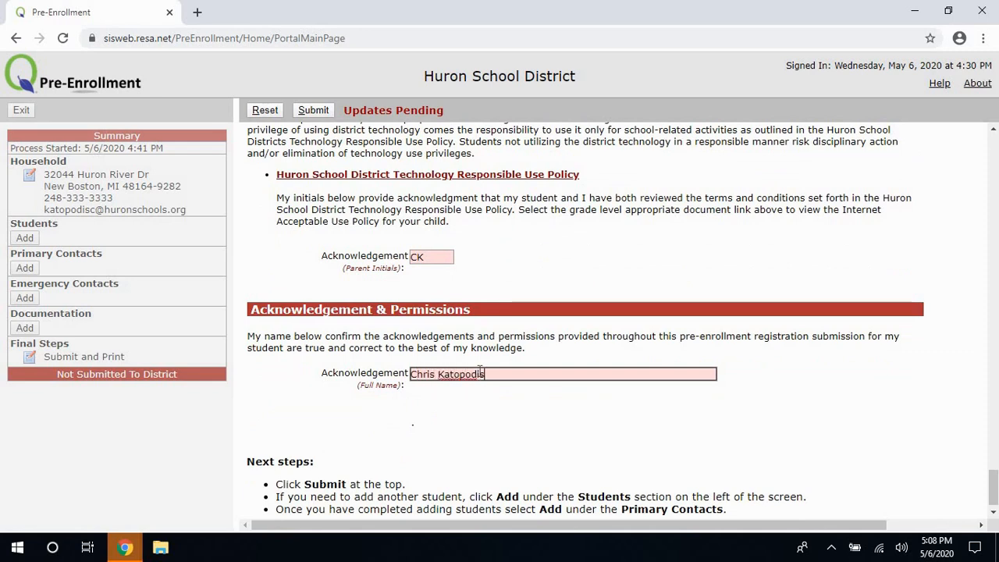
pyautogui.scroll(-1, 320, 298)
pyautogui.scroll(10, 320, 298)
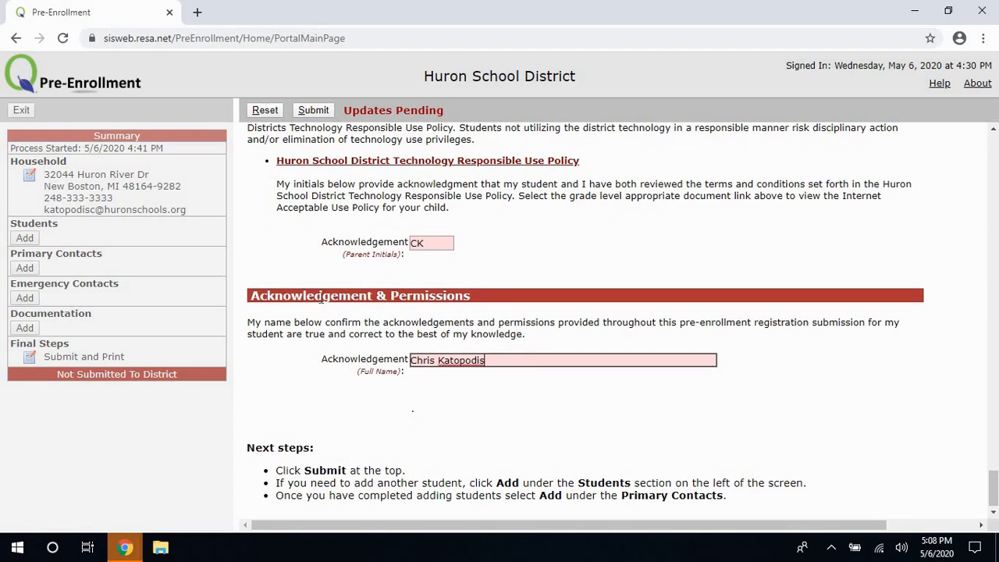
pyautogui.scroll(10, 319, 298)
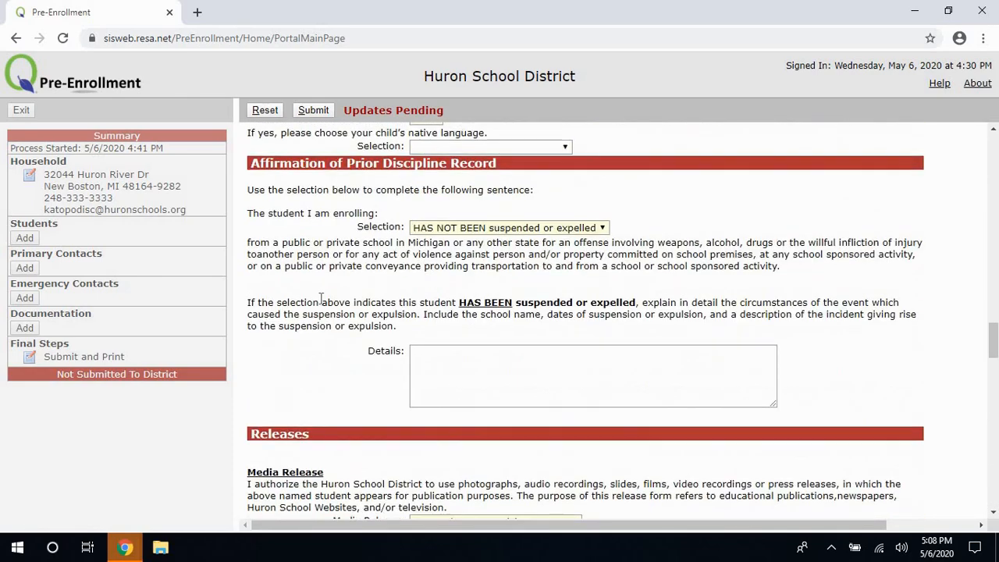
# Submit the completed student form from the top of the page.
pyautogui.scroll(10, 320, 298)
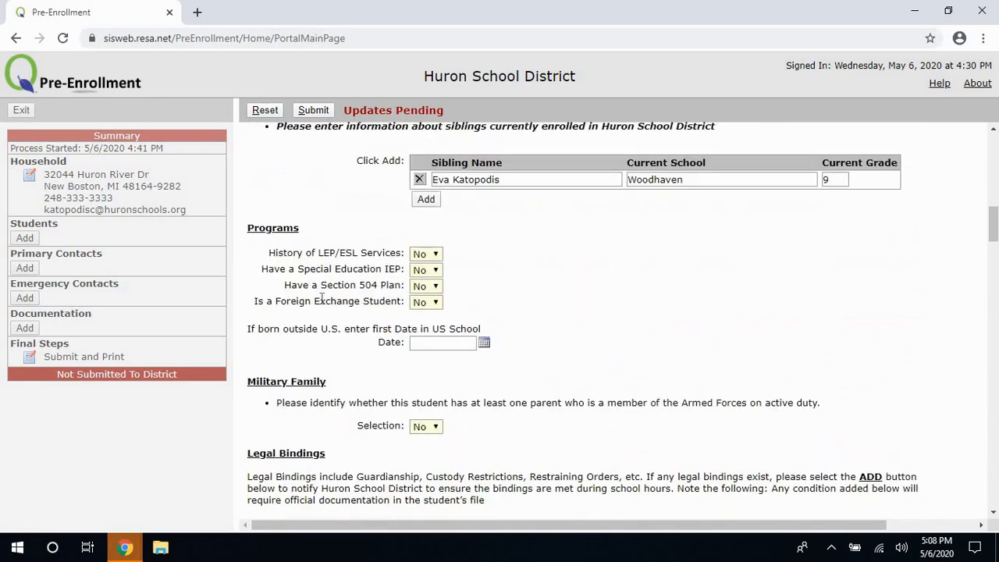
pyautogui.click(306, 112)
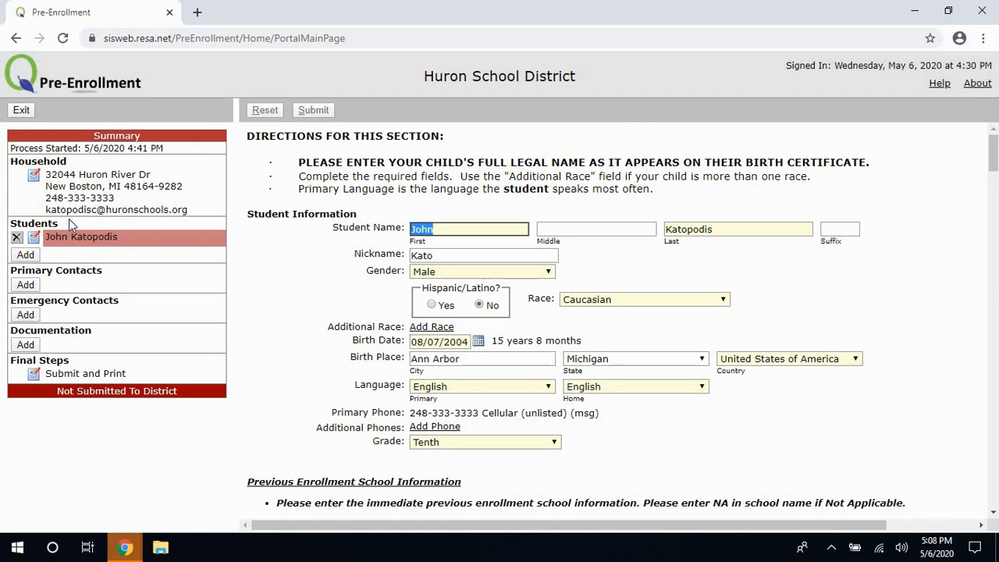
# Add a second student from the Summary panel to load an empty student form.
pyautogui.click(26, 256)
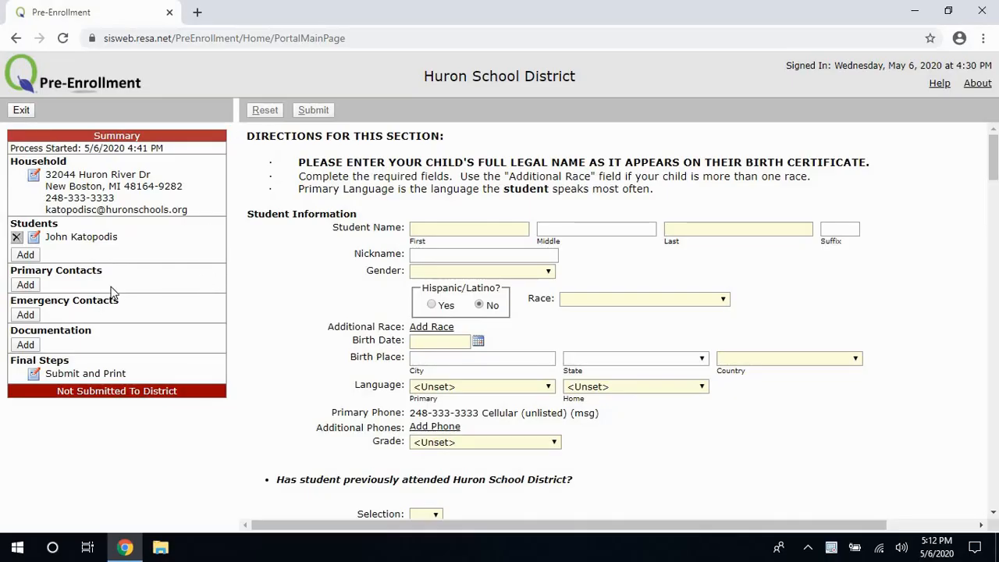
pyautogui.moveTo(103, 270); pyautogui.dragTo(11, 273)
pyautogui.click(46, 293)
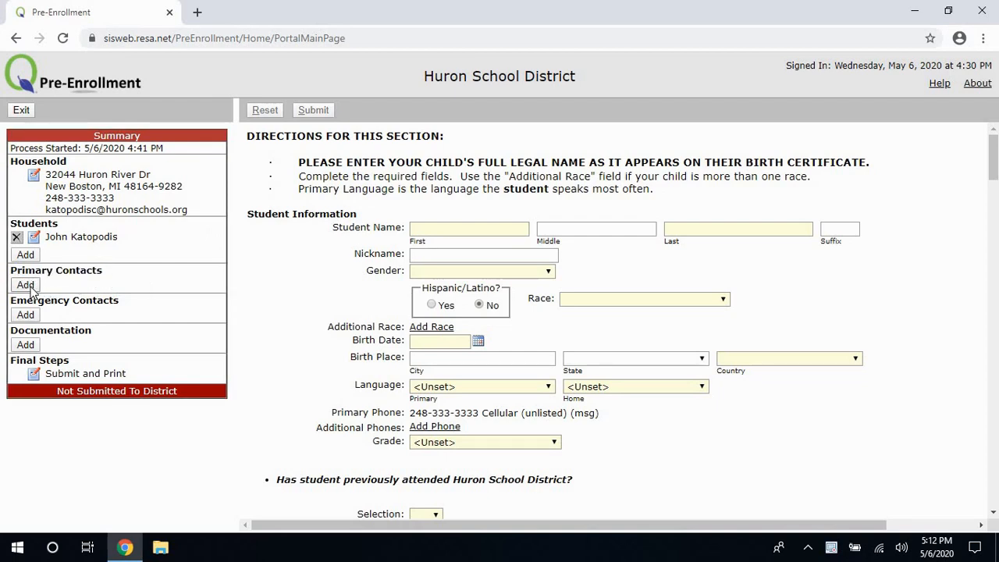
# Add a new primary contact and enter the contact's first and last name.
pyautogui.click(31, 288)
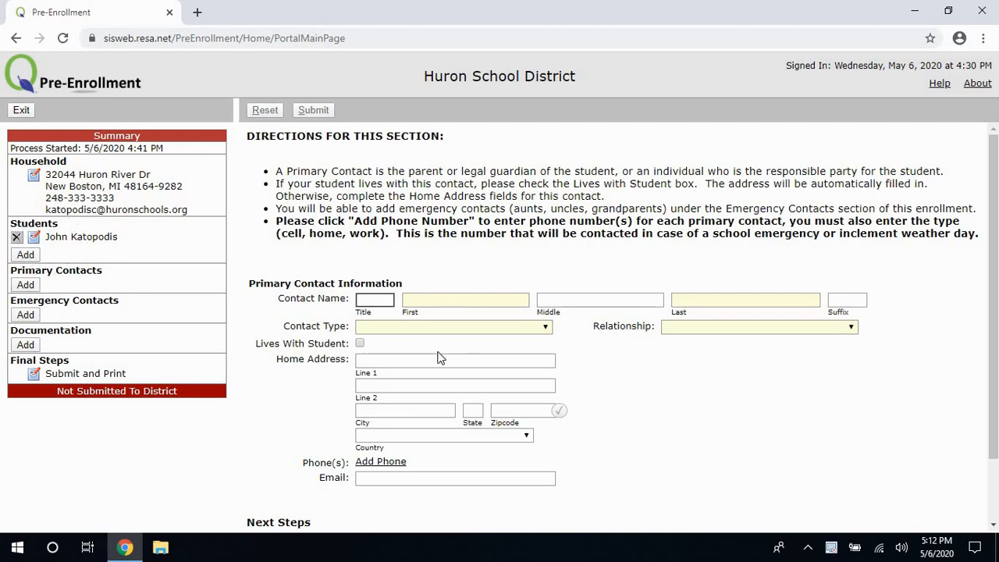
pyautogui.click(469, 301)
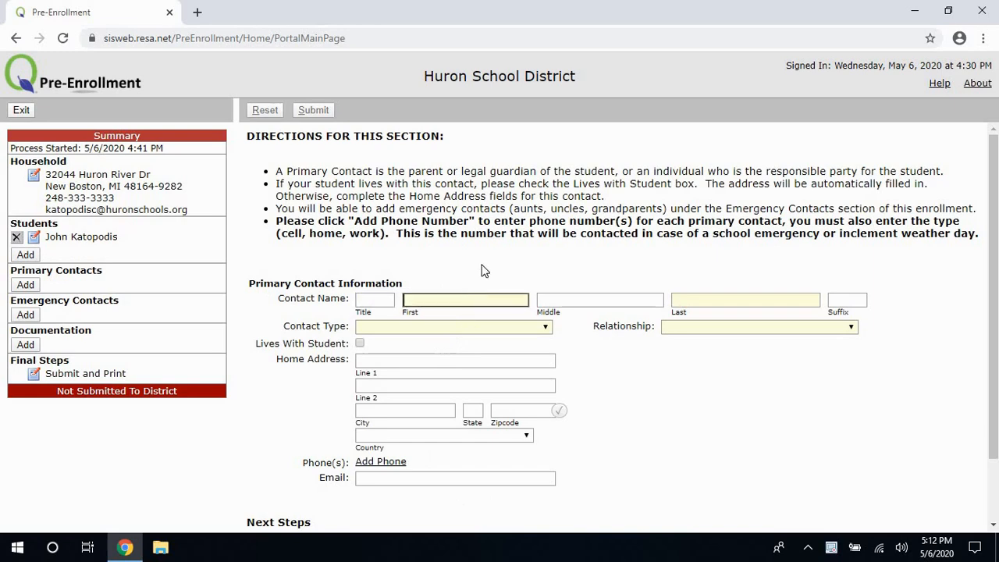
pyautogui.click(774, 300)
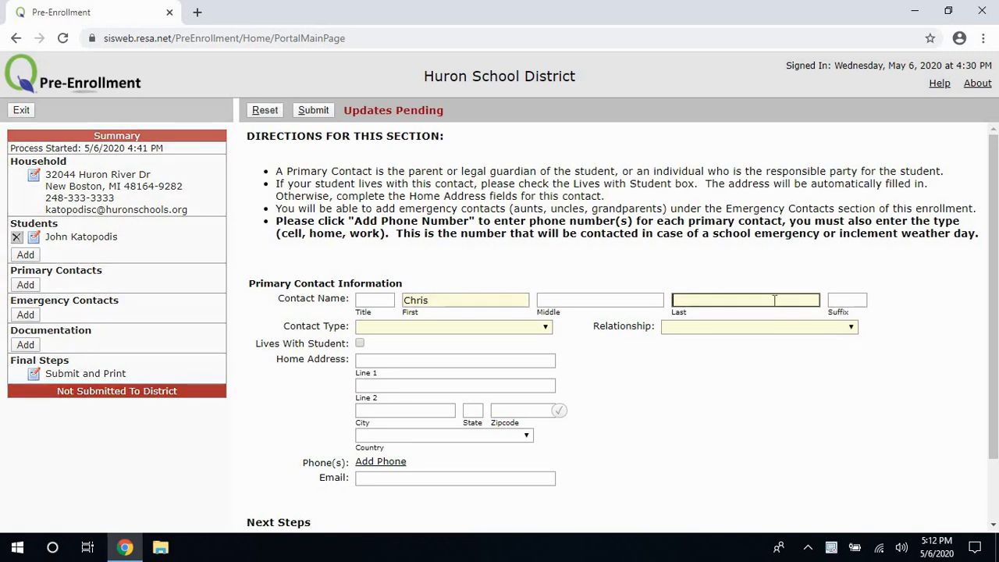
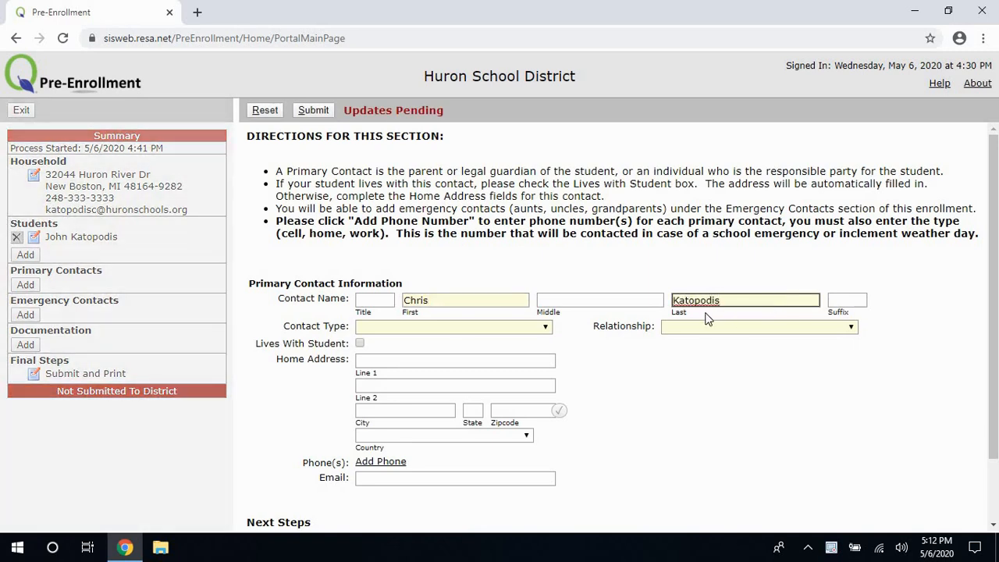
# Set the contact's Contact Type to Parent and Relationship to Father.
pyautogui.click(488, 328)
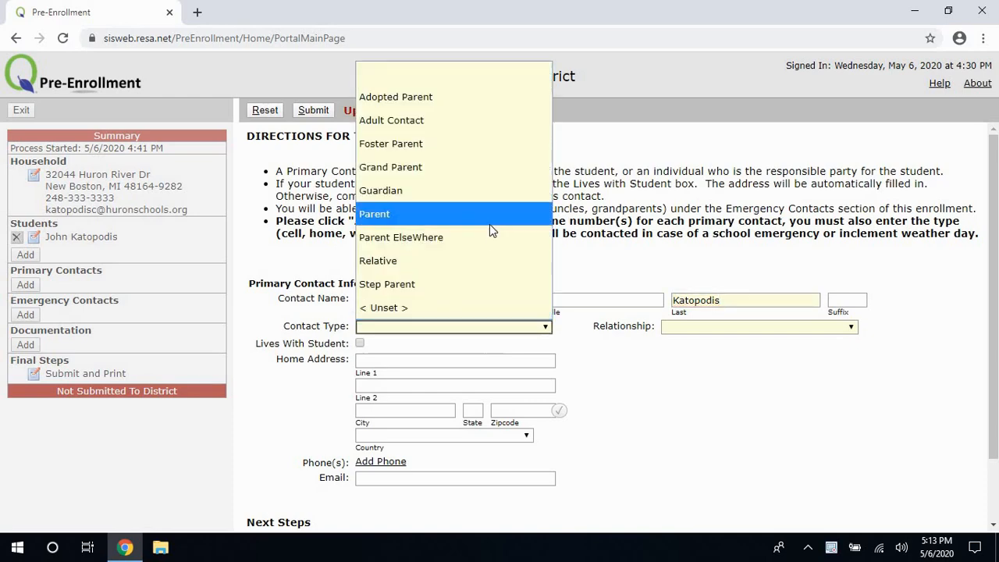
pyautogui.click(489, 213)
pyautogui.click(710, 327)
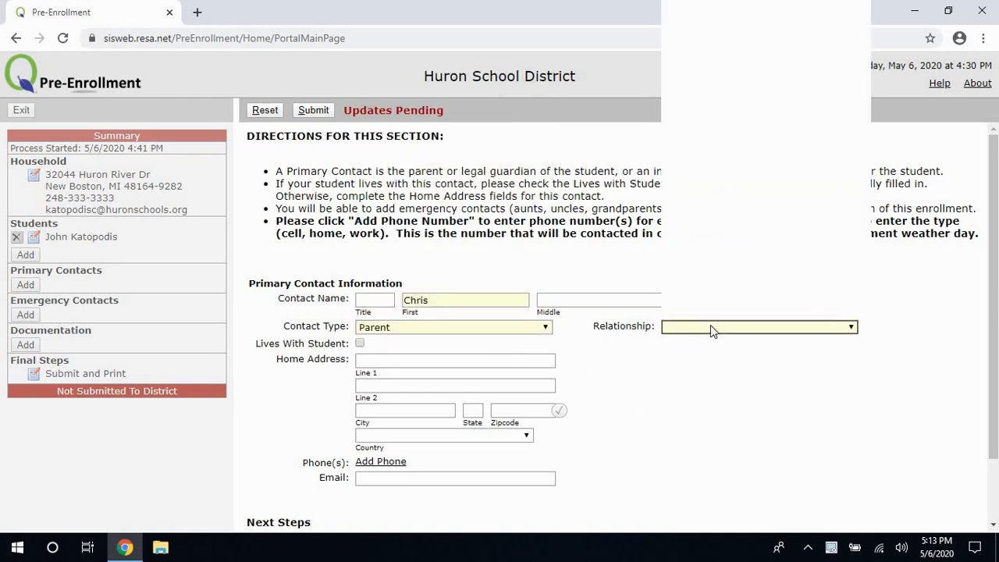
pyautogui.click(754, 153)
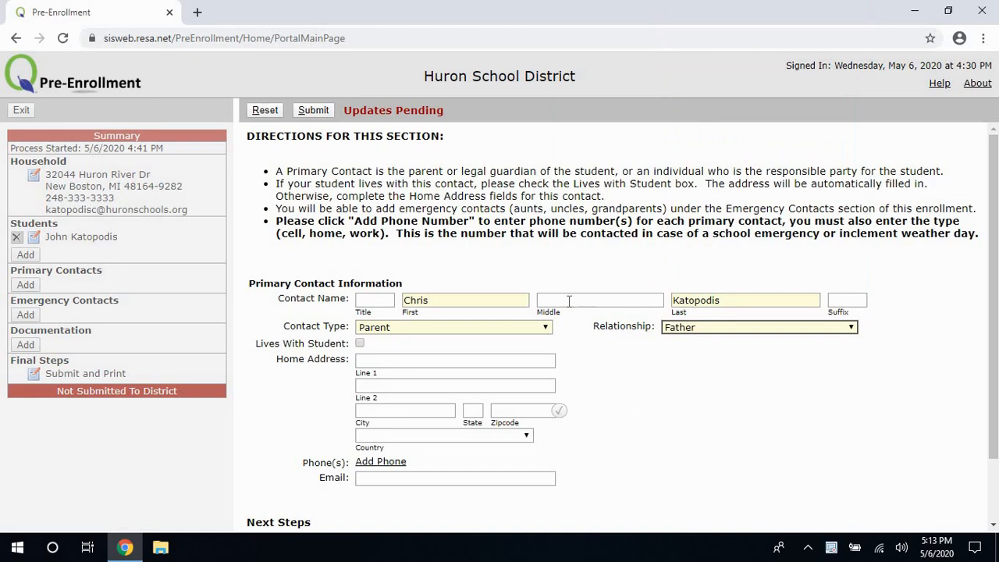
pyautogui.click(700, 326)
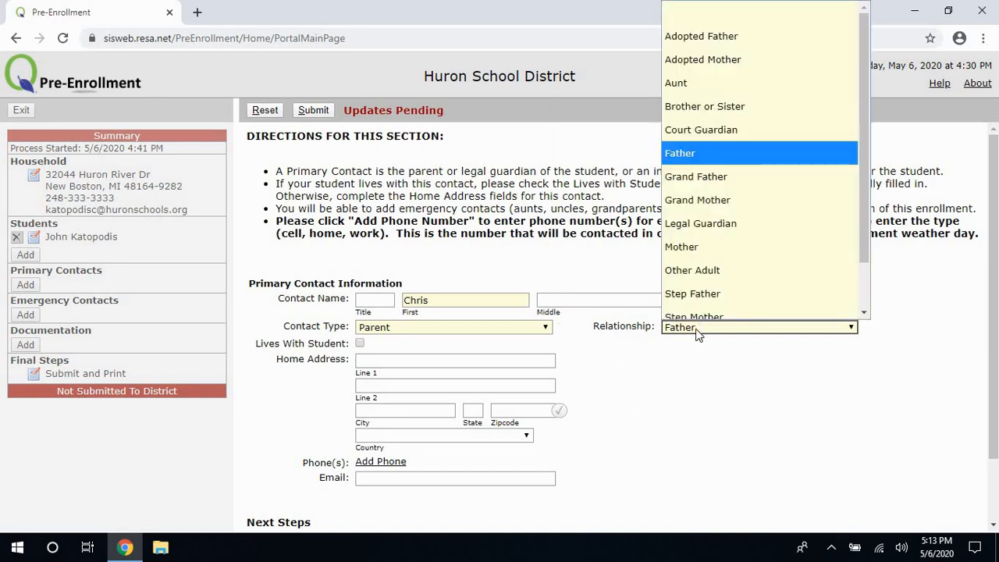
pyautogui.scroll(-1, 866, 316)
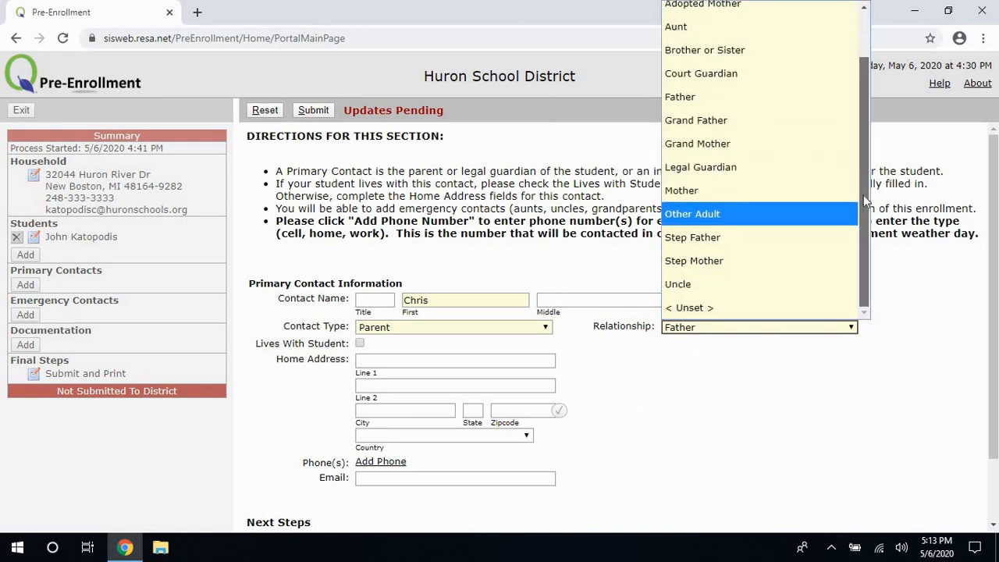
pyautogui.click(458, 352)
pyautogui.click(455, 354)
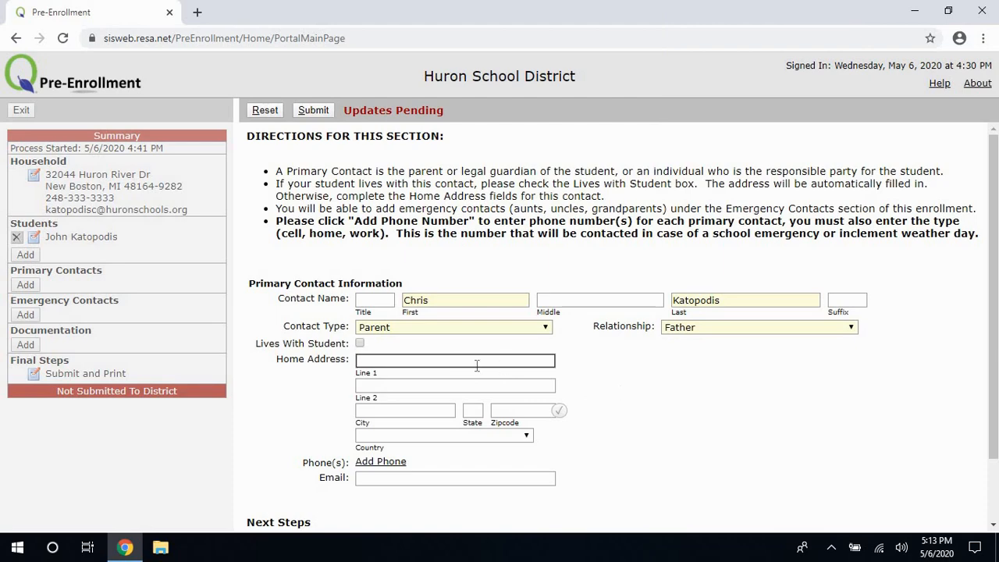
# Mark the contact as living with the student, set country to United States of America, and submit.
pyautogui.scroll(-1, 610, 355)
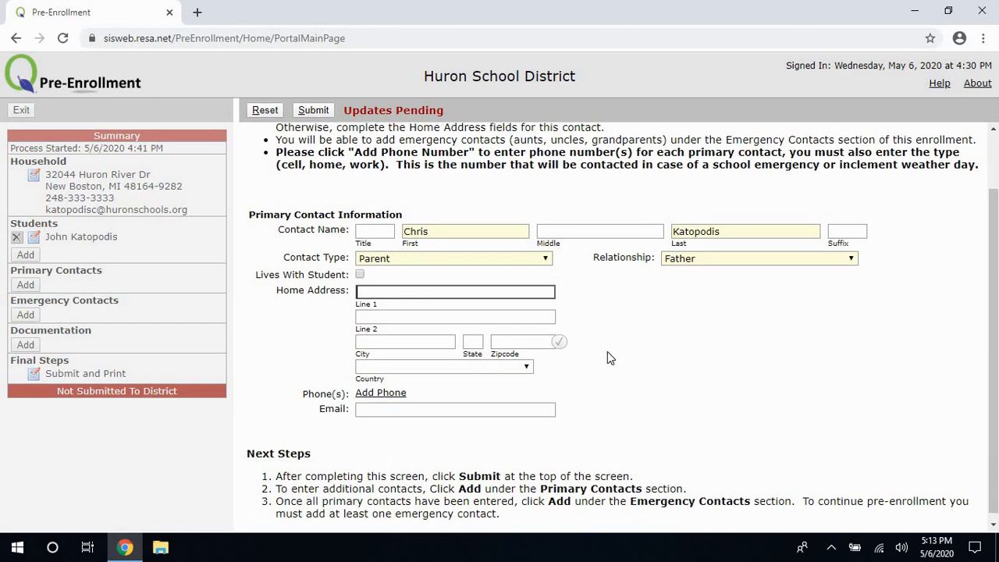
pyautogui.scroll(1, 607, 352)
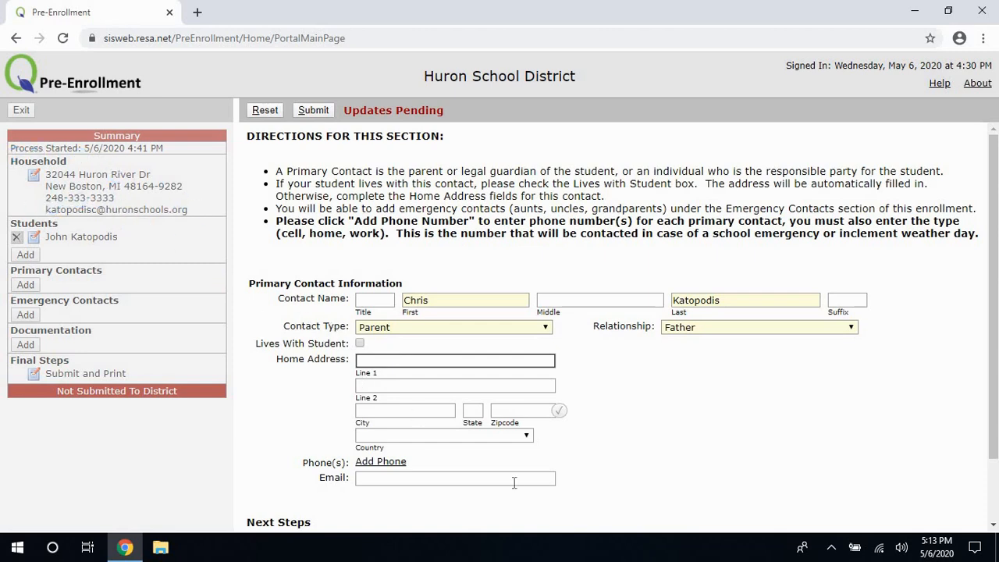
pyautogui.click(360, 344)
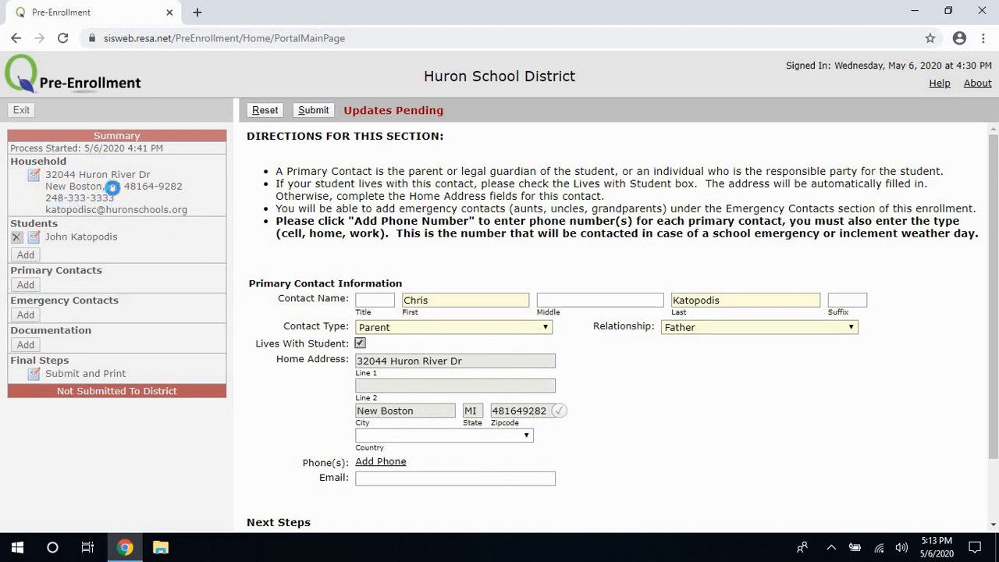
pyautogui.scroll(-2, 590, 453)
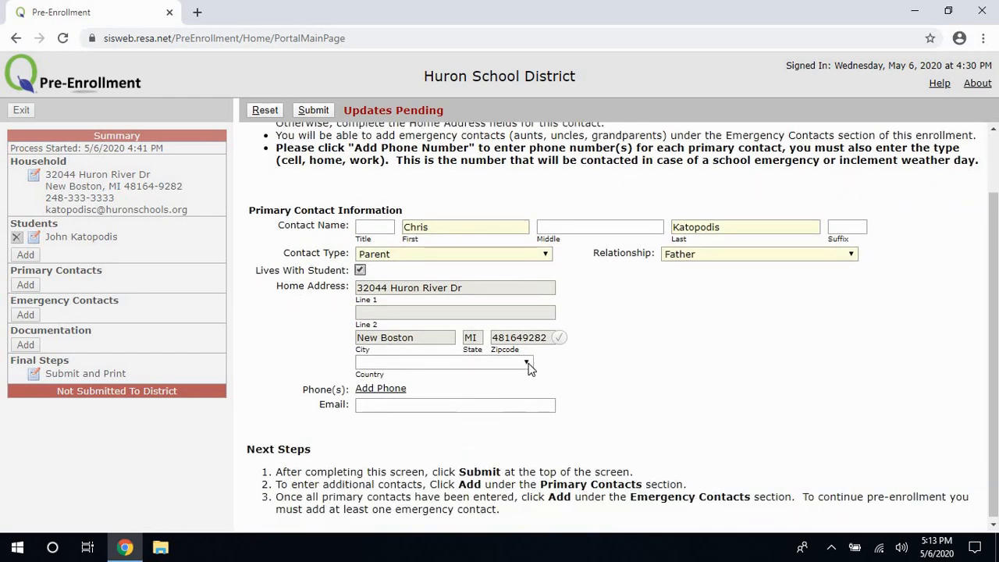
pyautogui.click(527, 365)
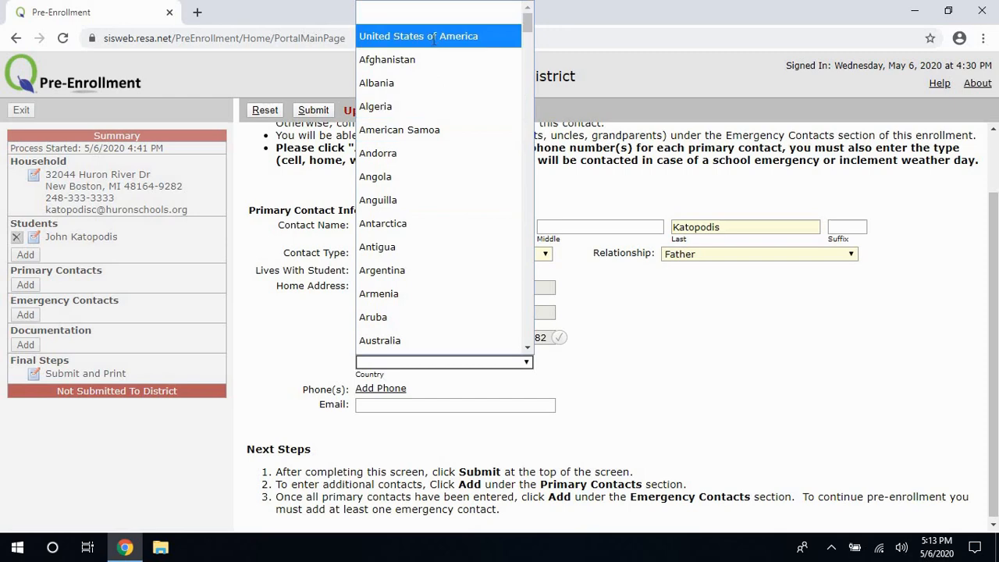
pyautogui.click(433, 37)
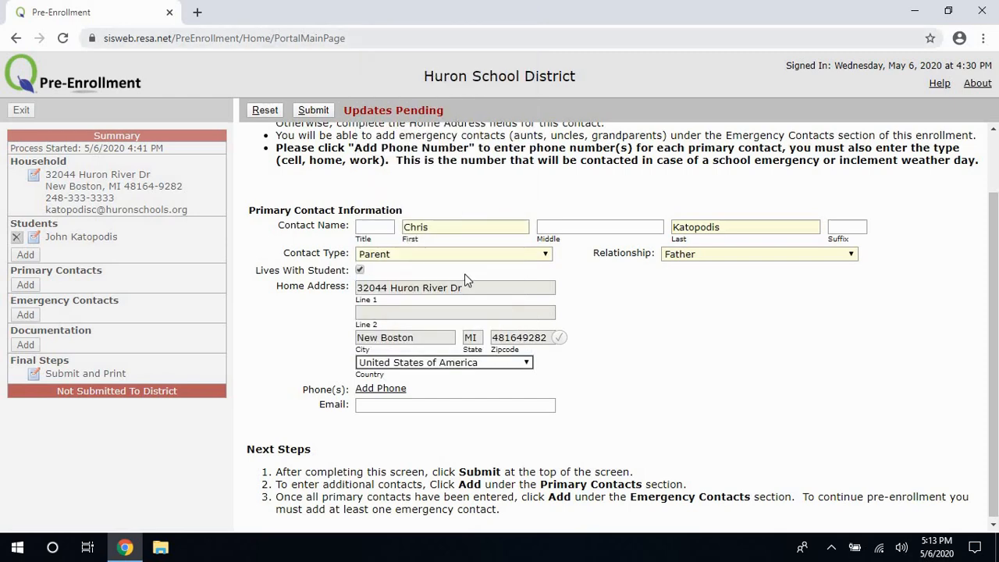
pyautogui.click(394, 408)
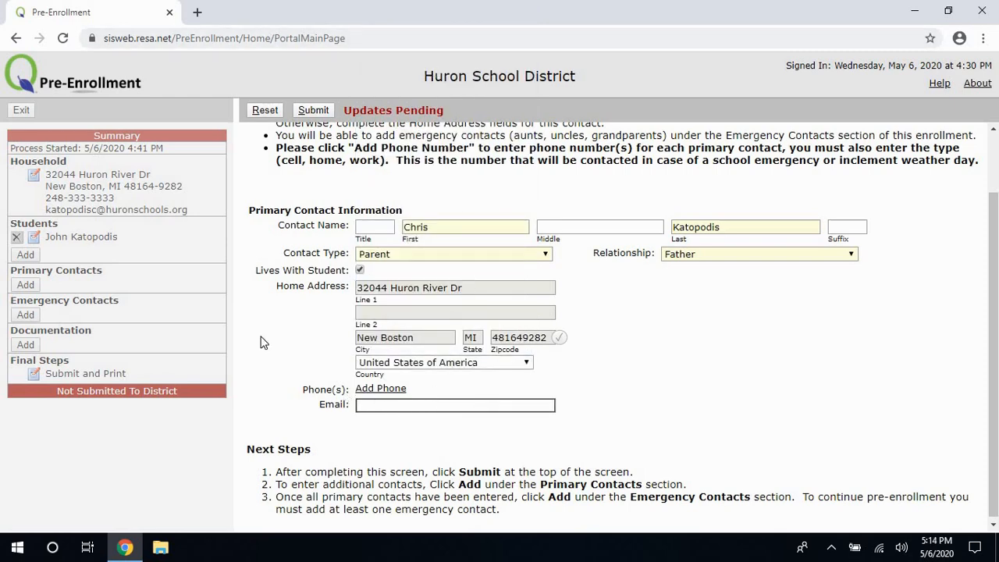
pyautogui.scroll(2, 273, 234)
pyautogui.click(320, 110)
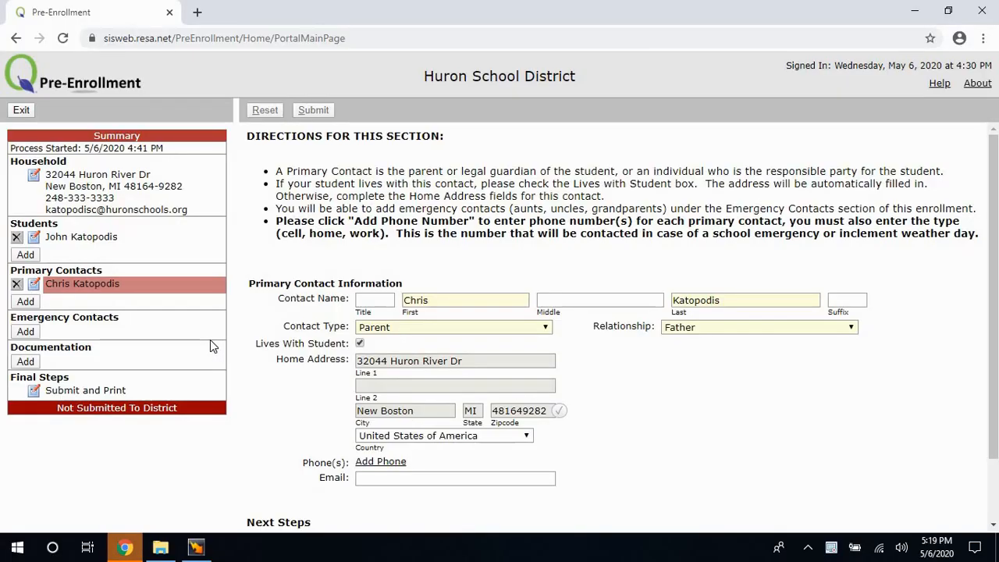
pyautogui.click(25, 333)
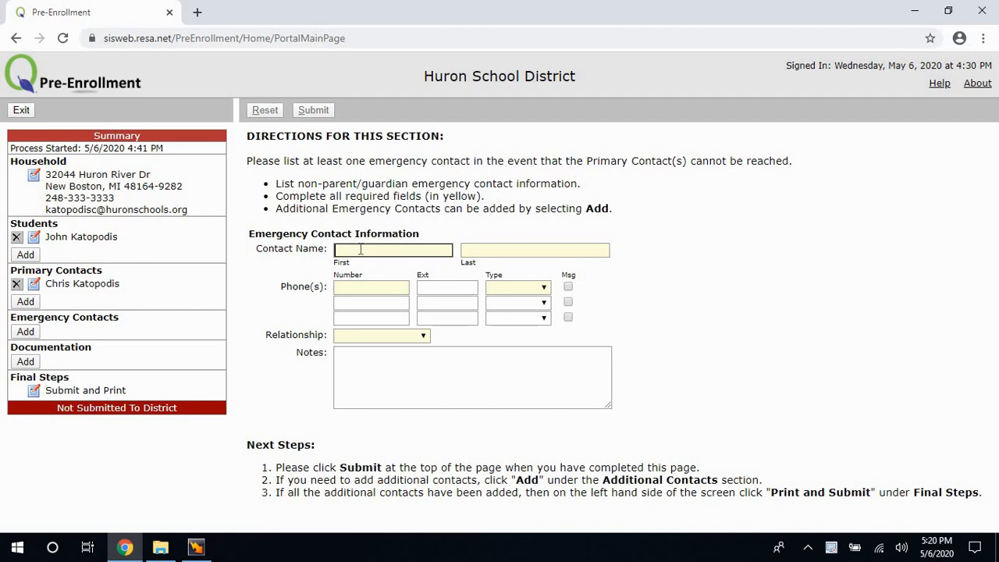
# Enter the emergency contact's first name, last name and phone number.
pyautogui.click(580, 249)
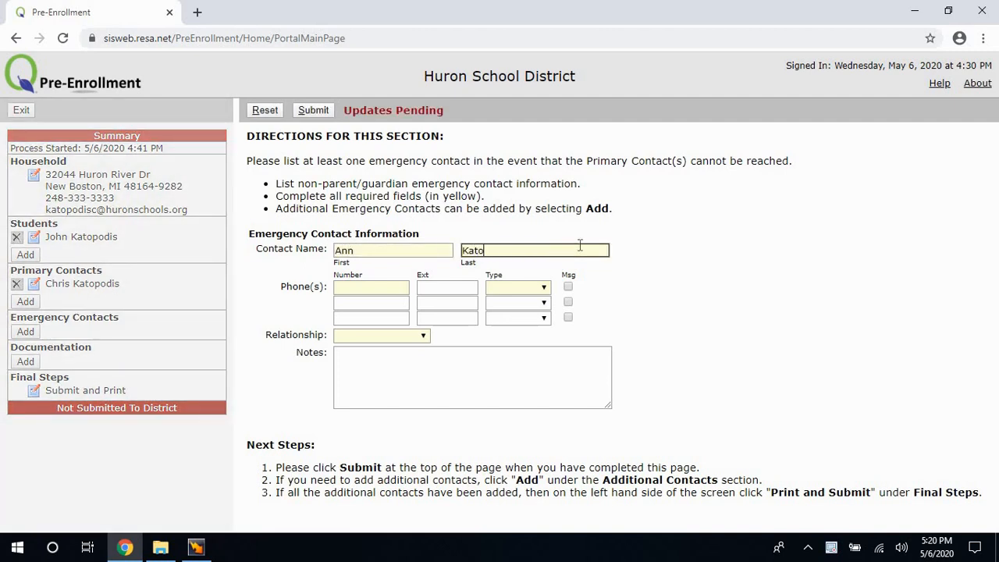
pyautogui.click(403, 287)
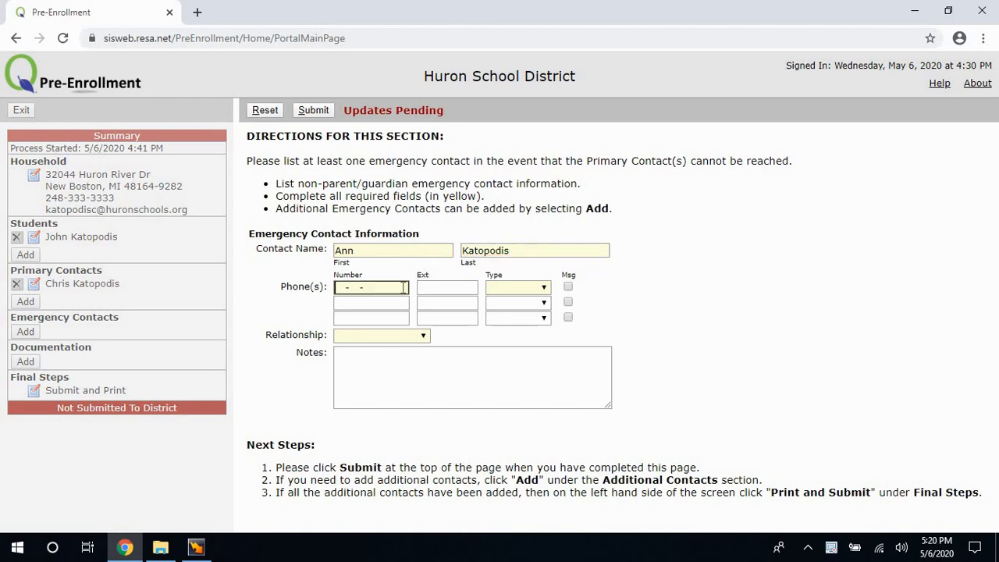
pyautogui.write('123-456-7890')
# Set the phone type to Cellular with Msg allowed, relationship Grand Mother, and submit.
pyautogui.click(500, 287)
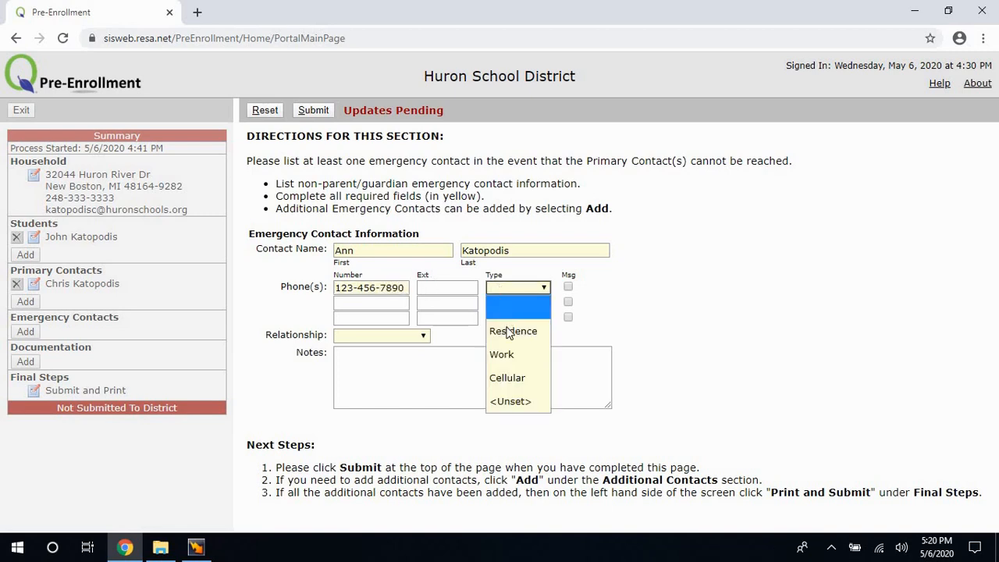
pyautogui.click(511, 377)
pyautogui.click(356, 337)
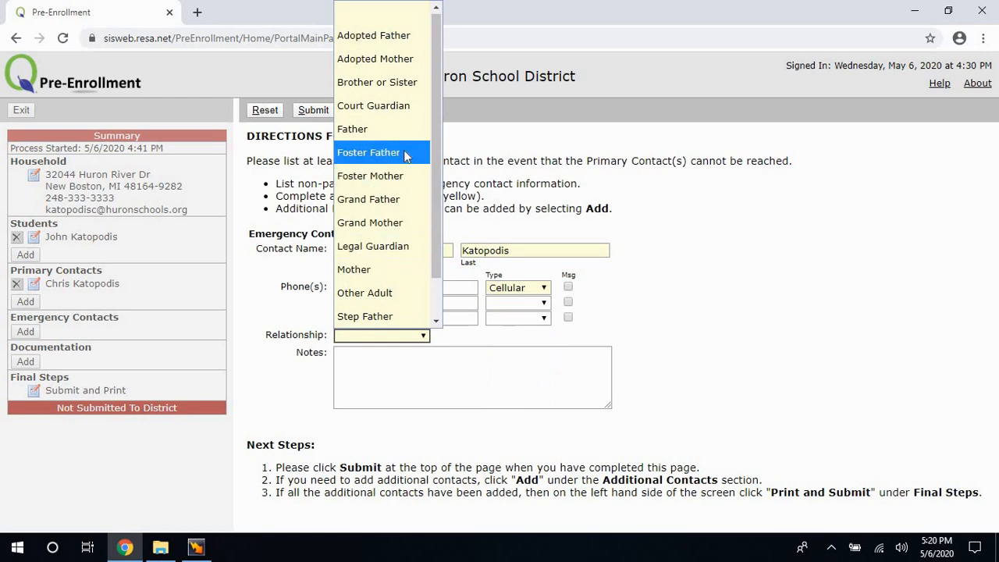
pyautogui.click(394, 224)
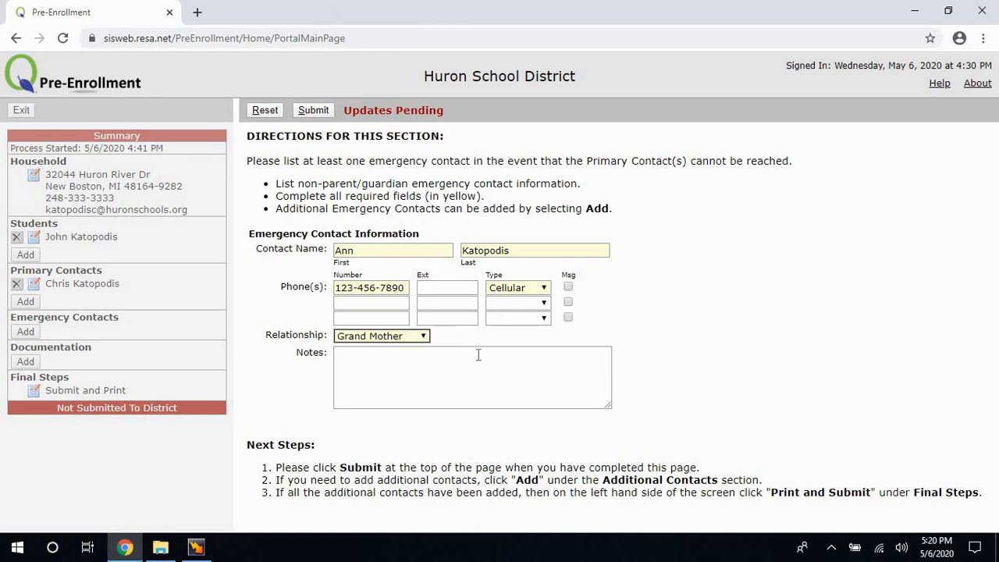
pyautogui.click(451, 361)
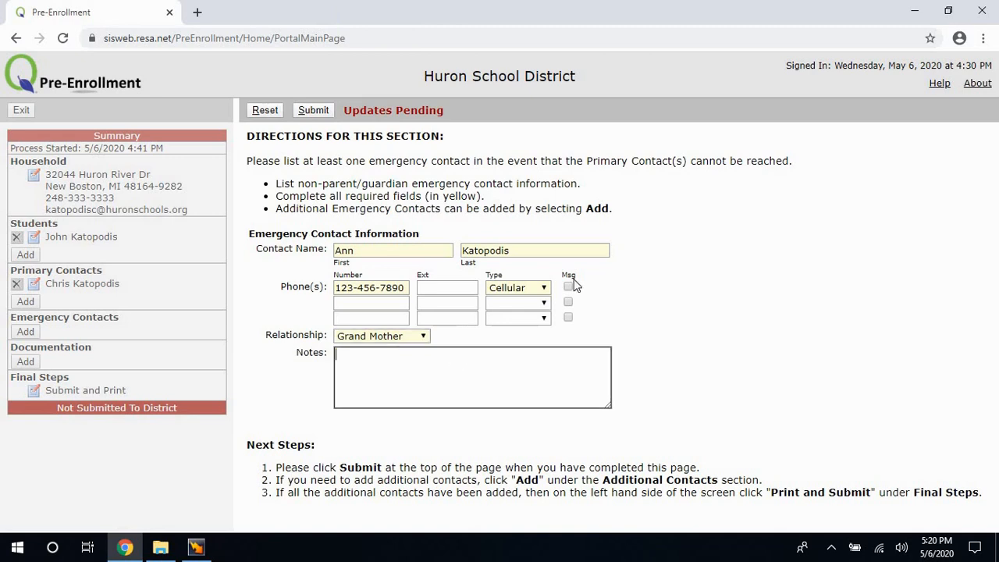
pyautogui.click(569, 286)
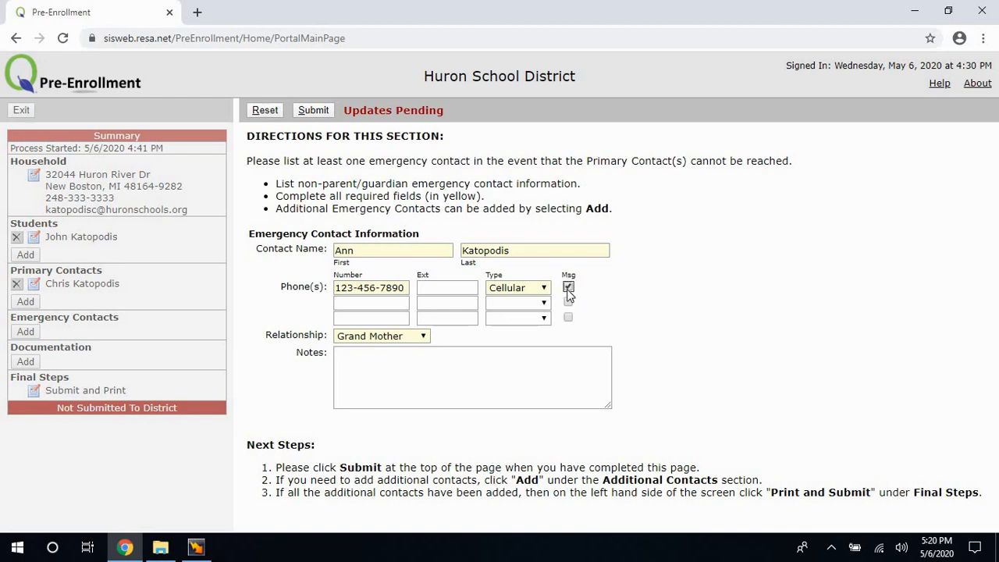
pyautogui.click(441, 365)
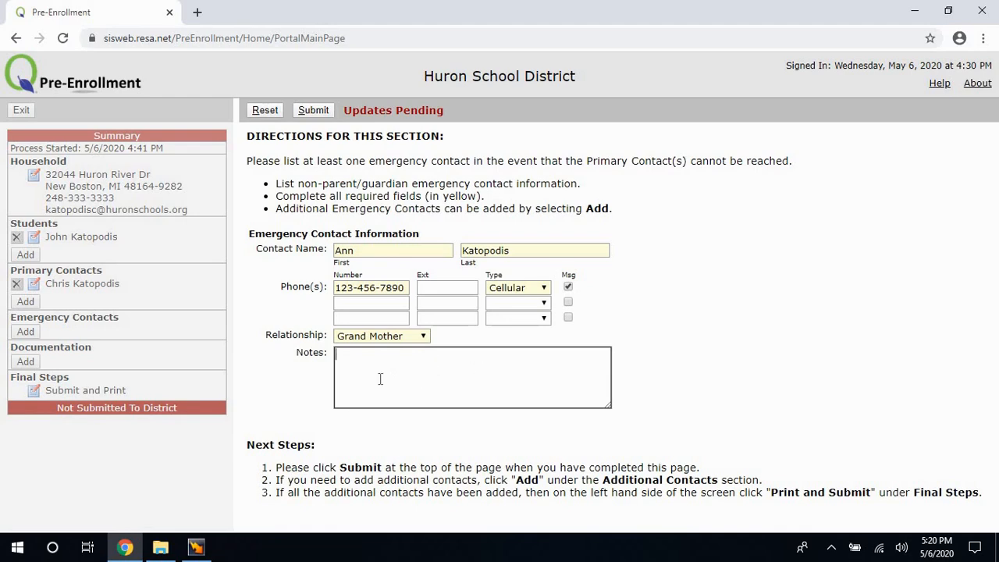
pyautogui.click(314, 110)
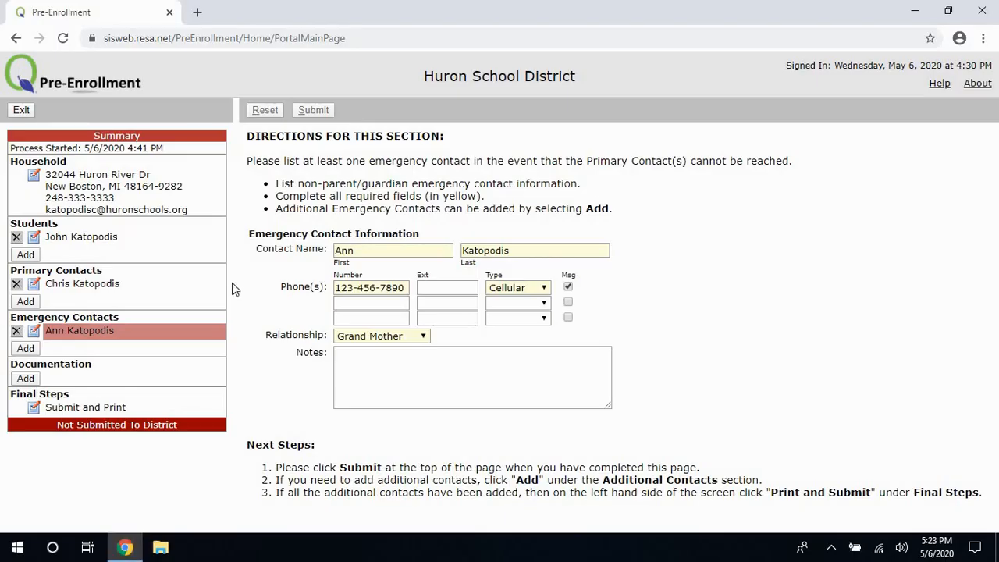
# Add a new Documentation entry and show its Document Type choices.
pyautogui.click(26, 380)
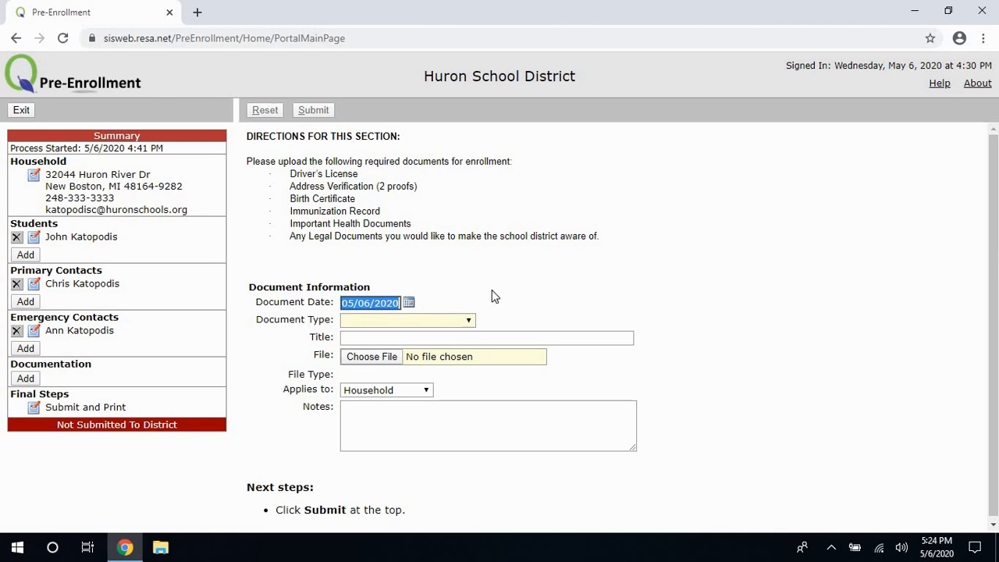
pyautogui.click(466, 321)
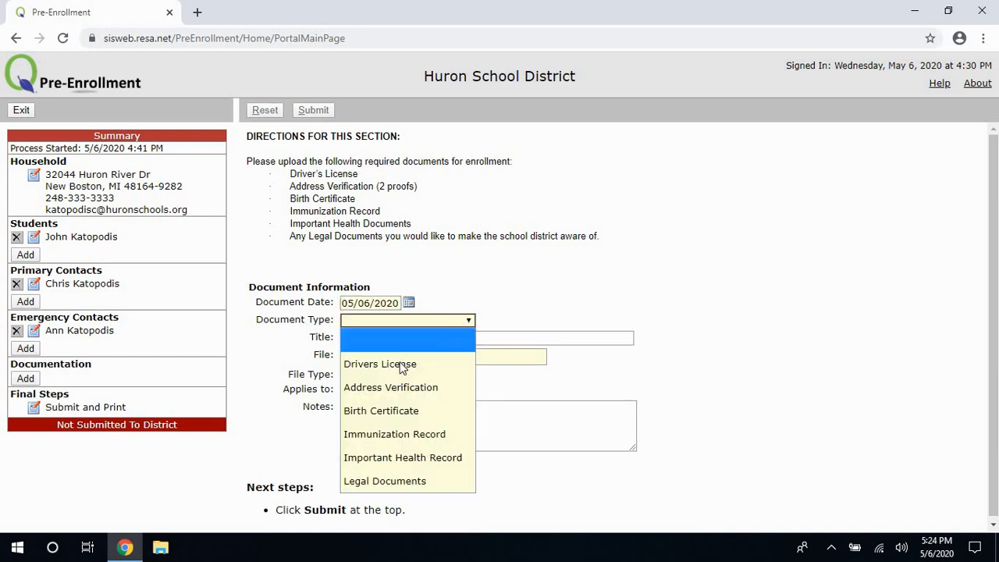
# Make the document a Drivers License titled with the father's name, applied to the Household.
pyautogui.click(384, 365)
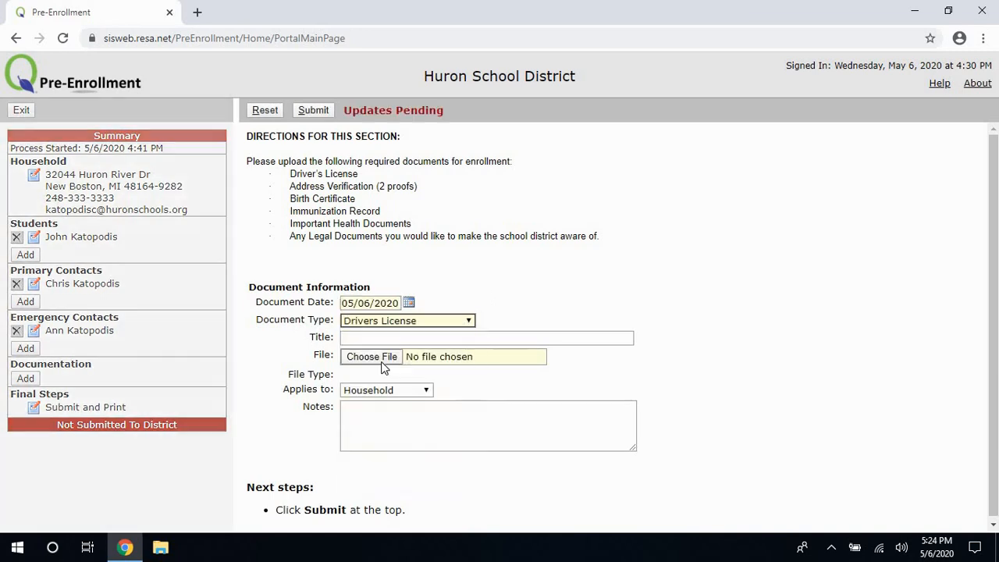
pyautogui.click(378, 337)
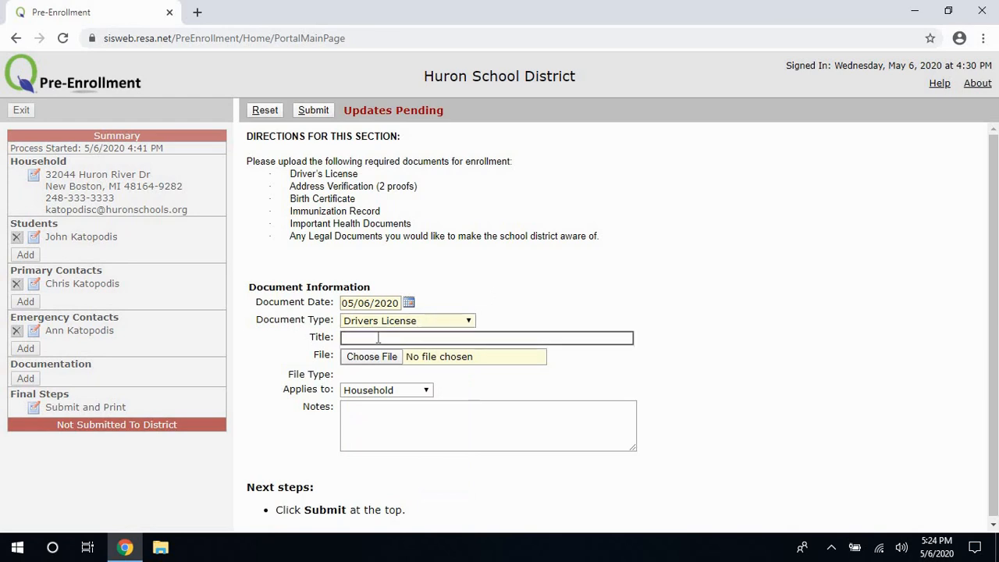
pyautogui.write("Chris's ")
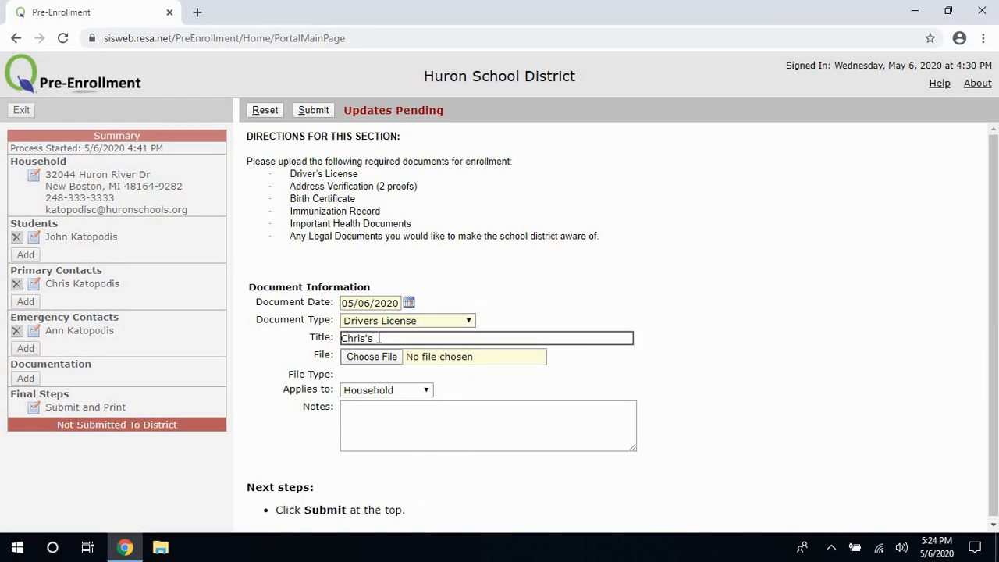
pyautogui.write("Drivers's License")
pyautogui.click(405, 391)
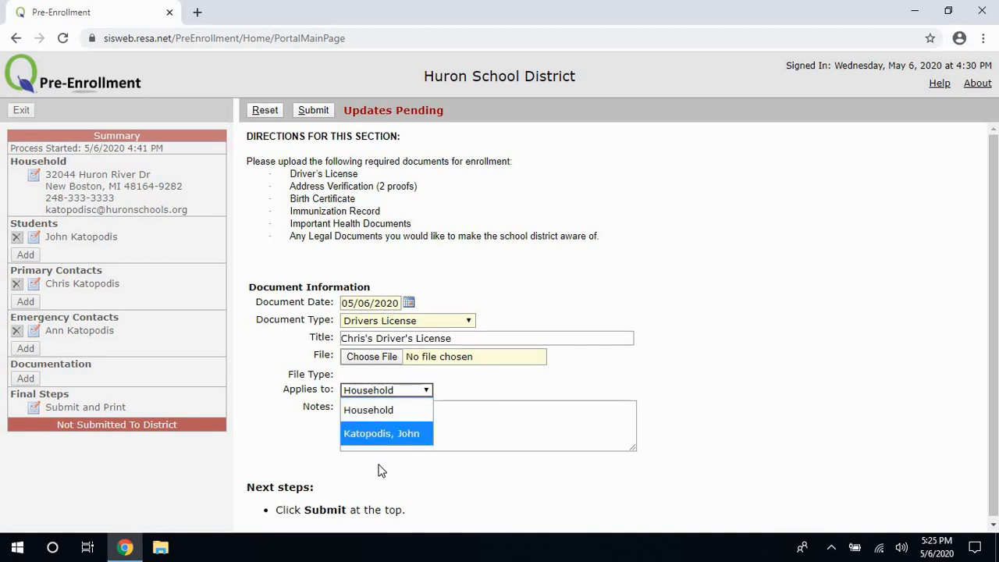
pyautogui.click(384, 410)
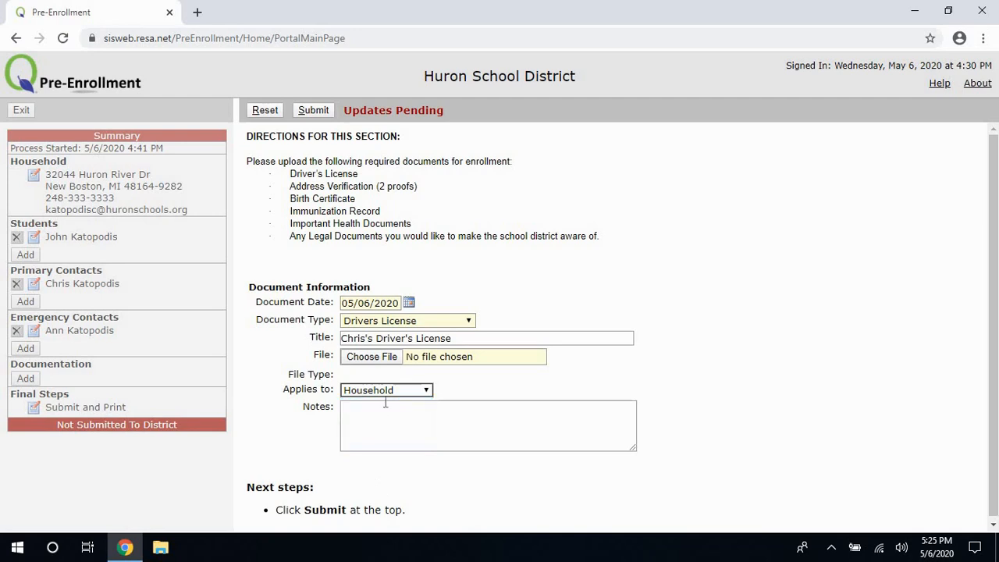
# Attach Drivers_License.pdf and save the driver's license document.
pyautogui.click(387, 359)
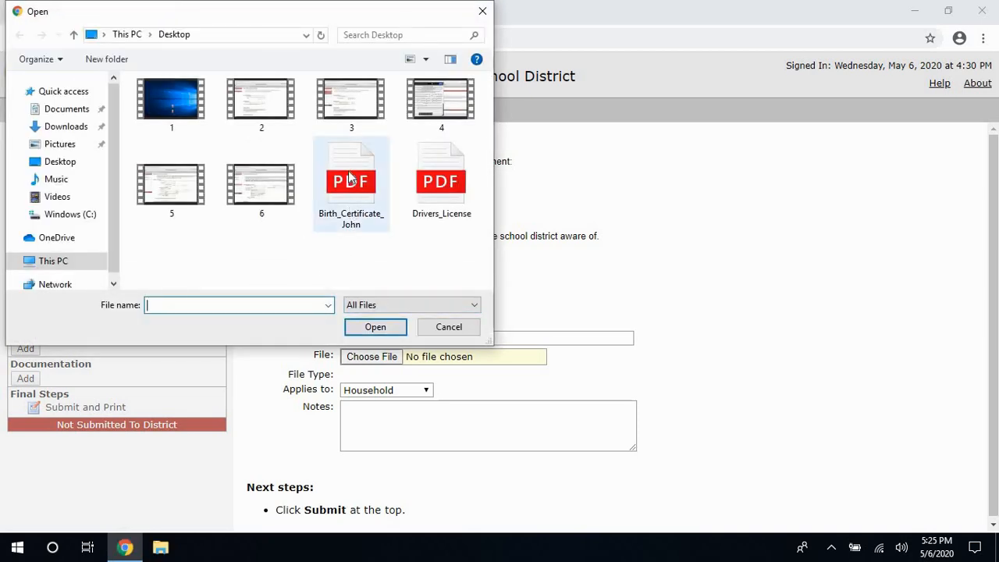
pyautogui.click(443, 196)
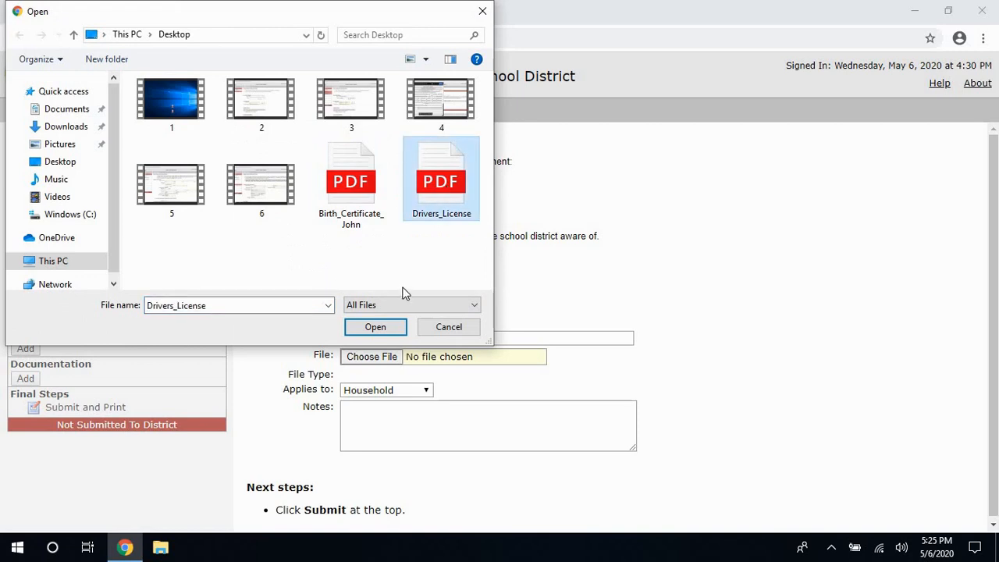
pyautogui.click(408, 327)
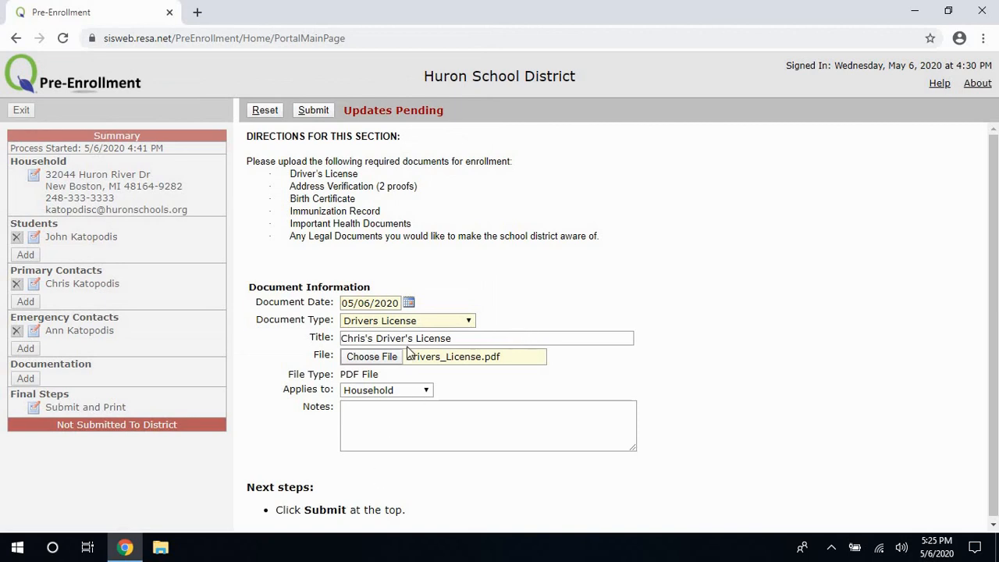
pyautogui.click(313, 110)
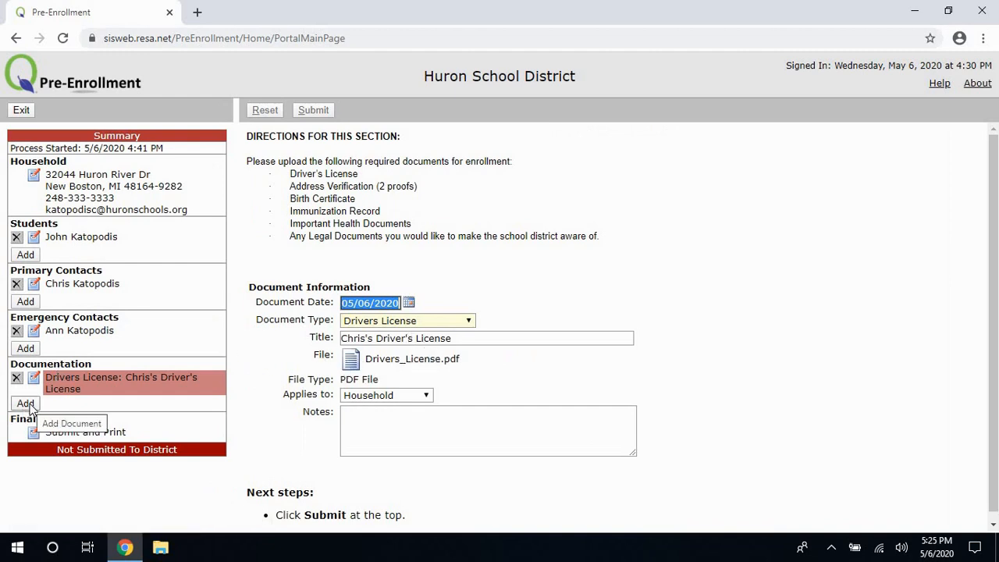
pyautogui.click(25, 404)
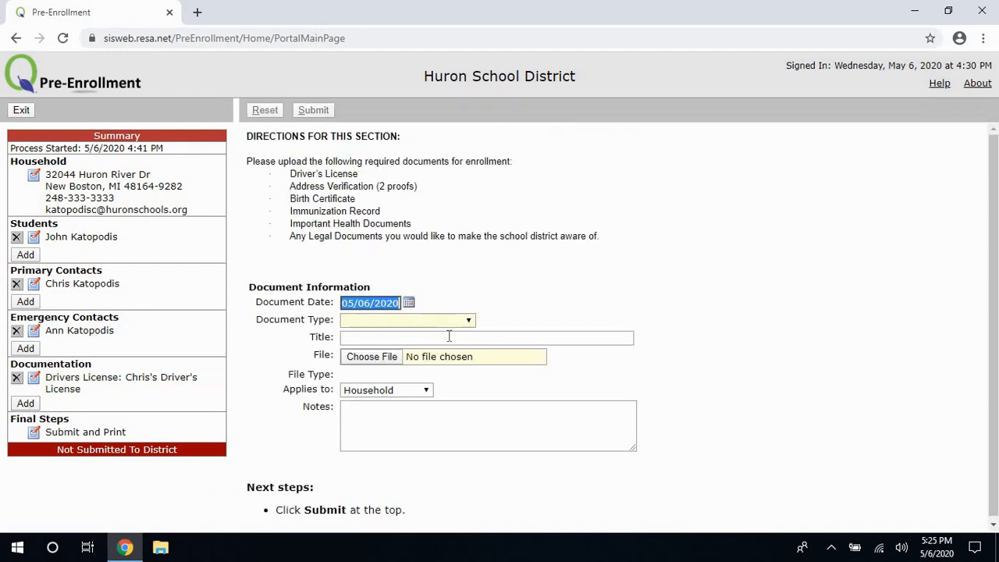
# Set the new document's type to Birth Certificate and title it as the student's birth certificate.
pyautogui.click(470, 321)
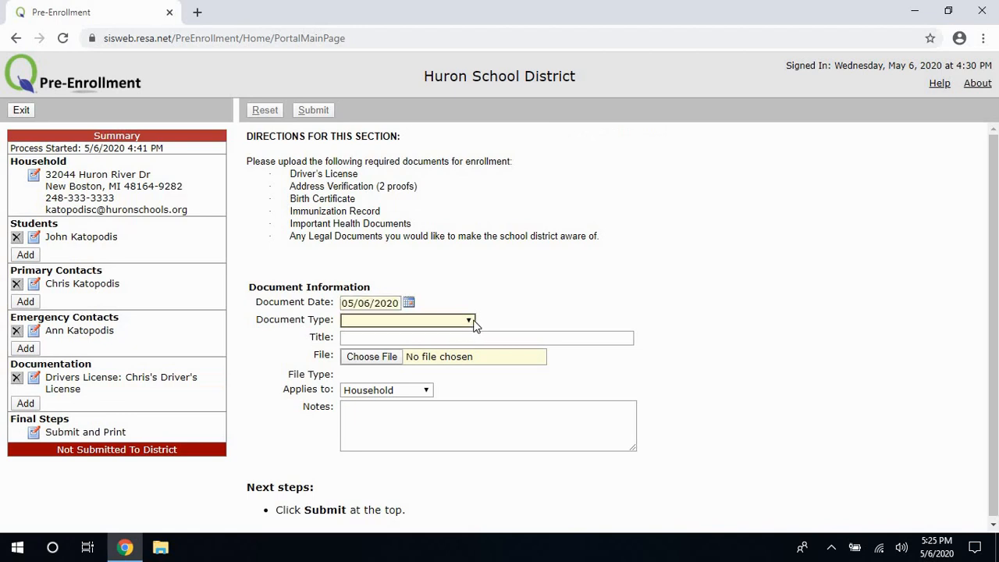
pyautogui.click(395, 410)
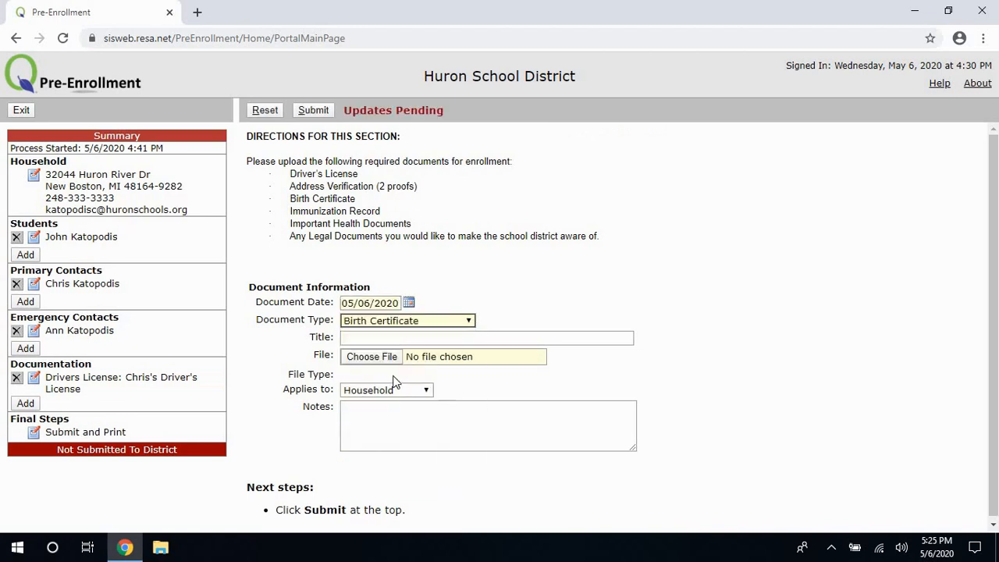
pyautogui.click(392, 339)
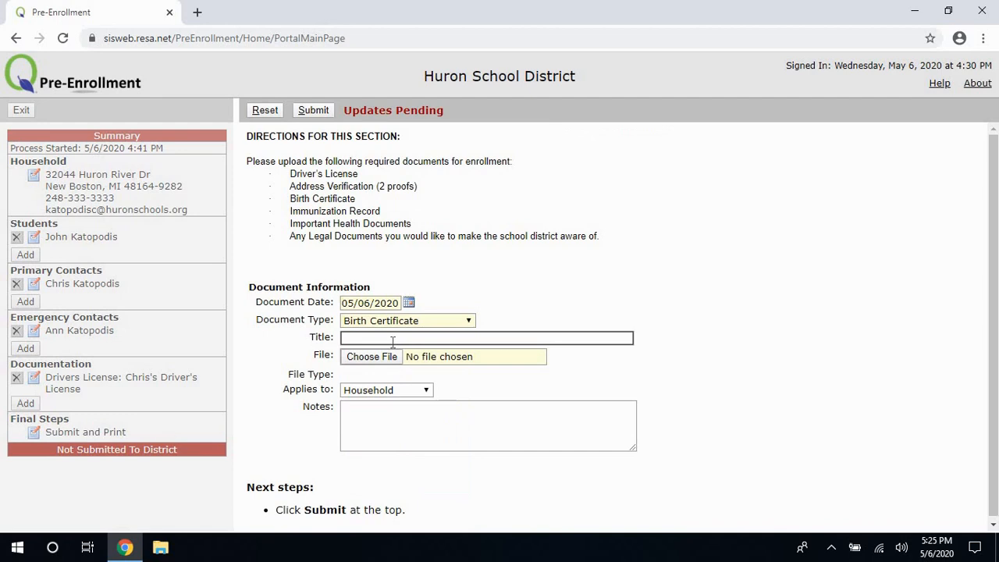
pyautogui.write('John')
pyautogui.write("'s Birth")
pyautogui.write(' Ca')
pyautogui.write('rt')
pyautogui.write('ificate')
# Attach the student's birth certificate PDF, apply it to the student, and save it.
pyautogui.click(394, 358)
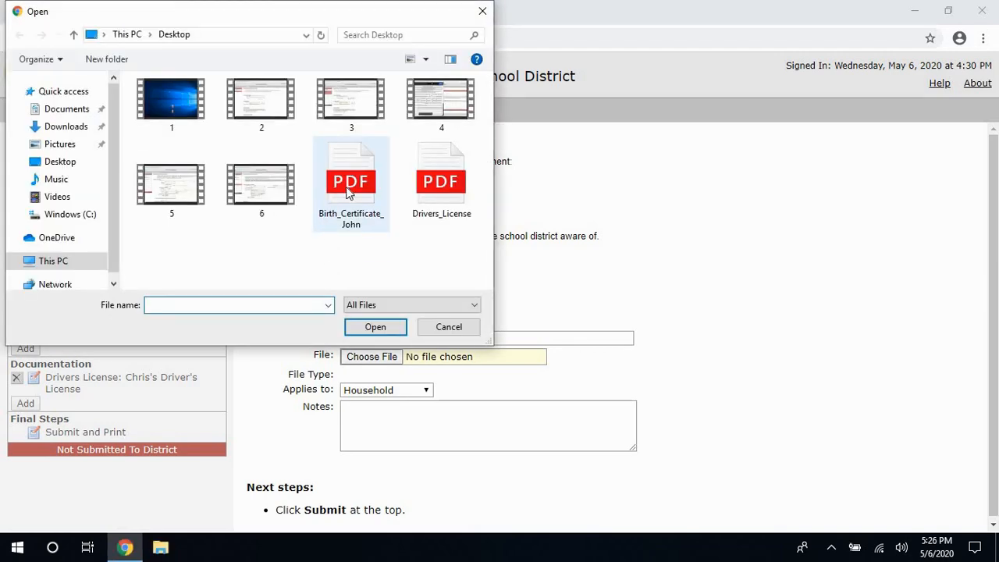
pyautogui.click(348, 198)
pyautogui.click(376, 328)
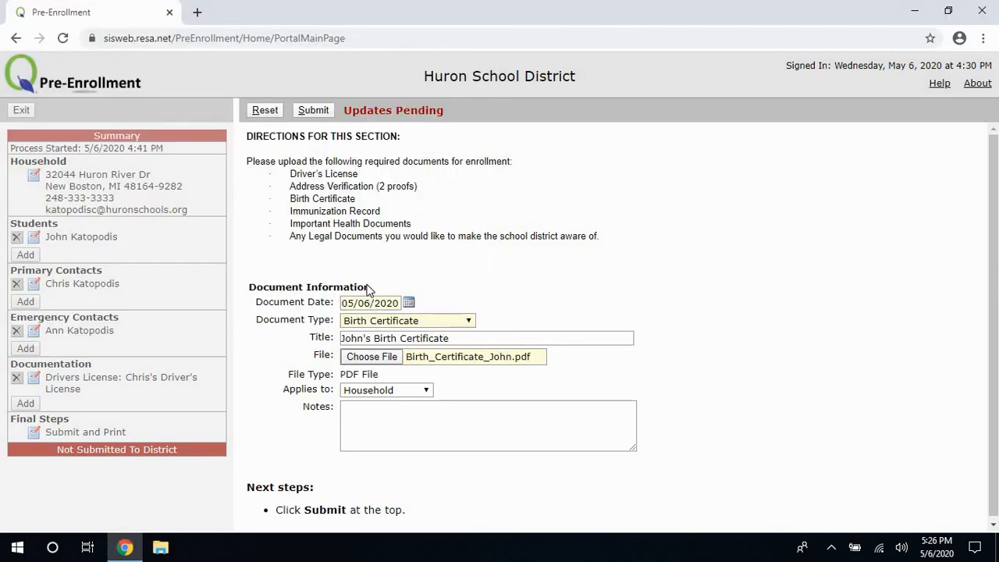
pyautogui.click(415, 392)
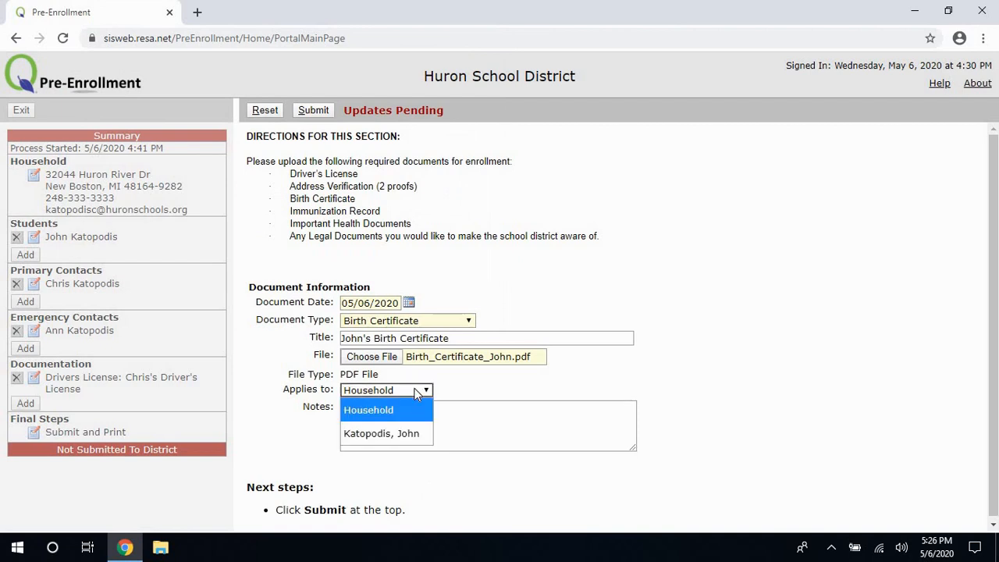
pyautogui.click(404, 431)
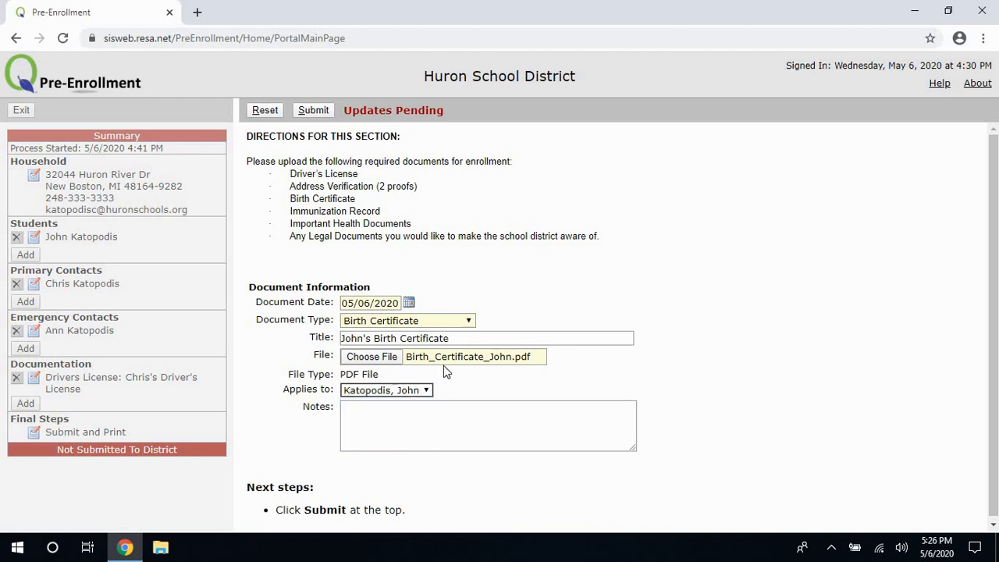
pyautogui.click(314, 112)
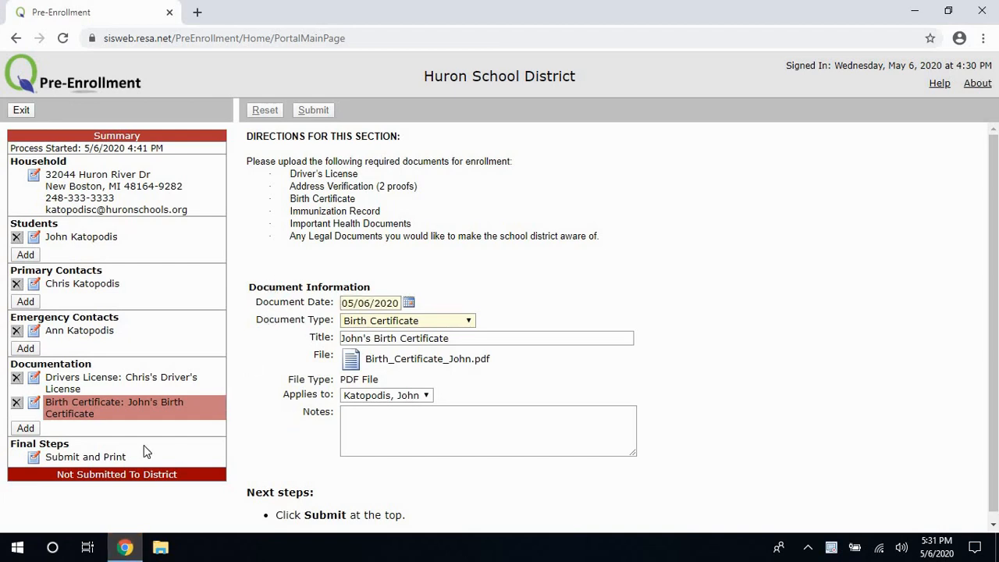
pyautogui.click(55, 461)
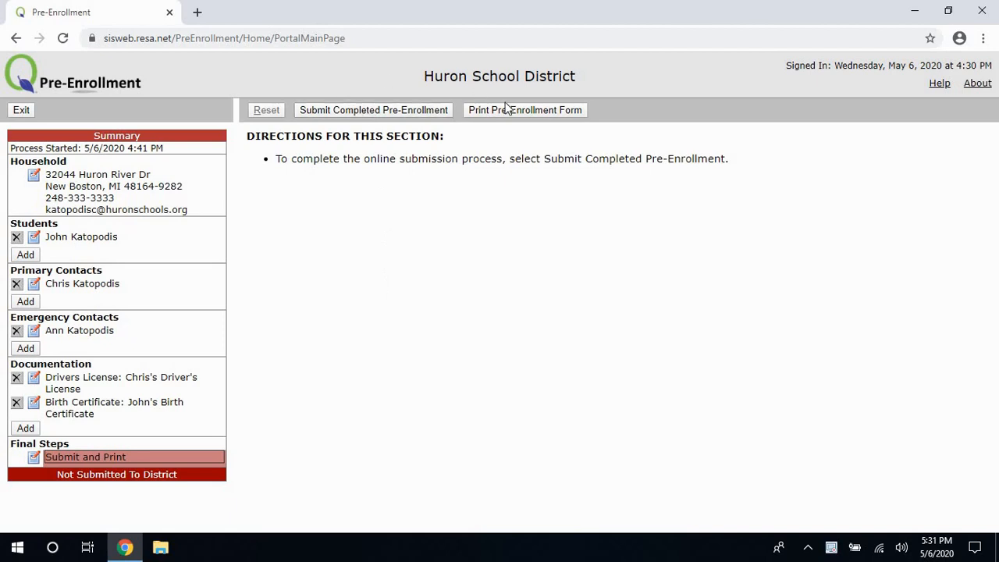
# Submit the completed pre-enrollment to the district and confirm it.
pyautogui.click(387, 111)
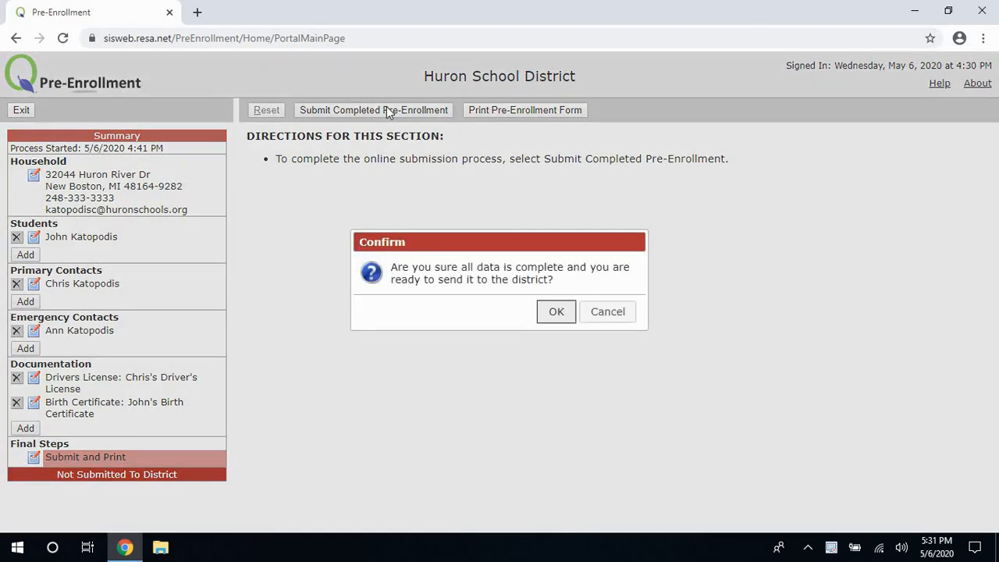
pyautogui.click(560, 313)
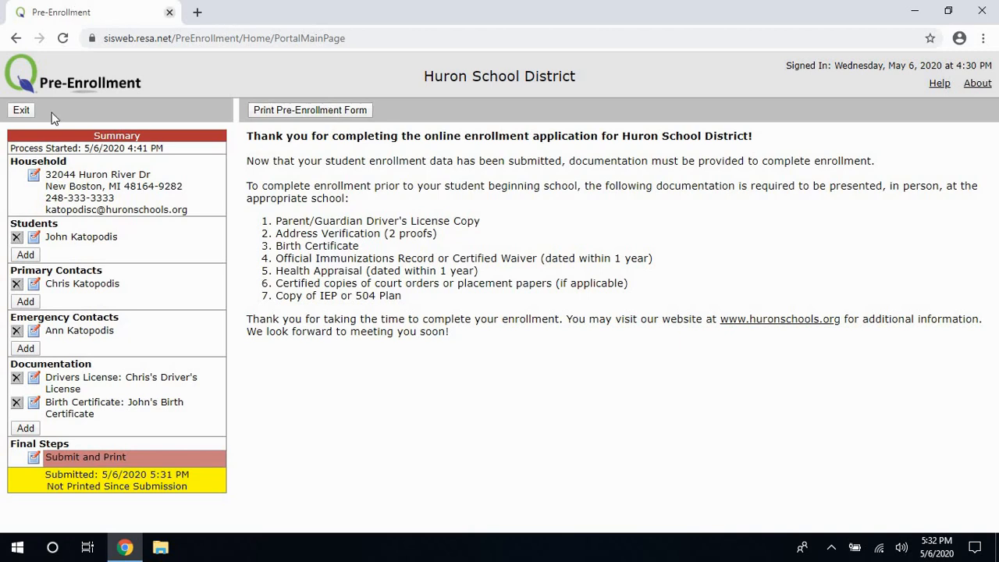
# Generate the Pre-Enrollment Information print report, review it, and close the report window.
pyautogui.click(302, 113)
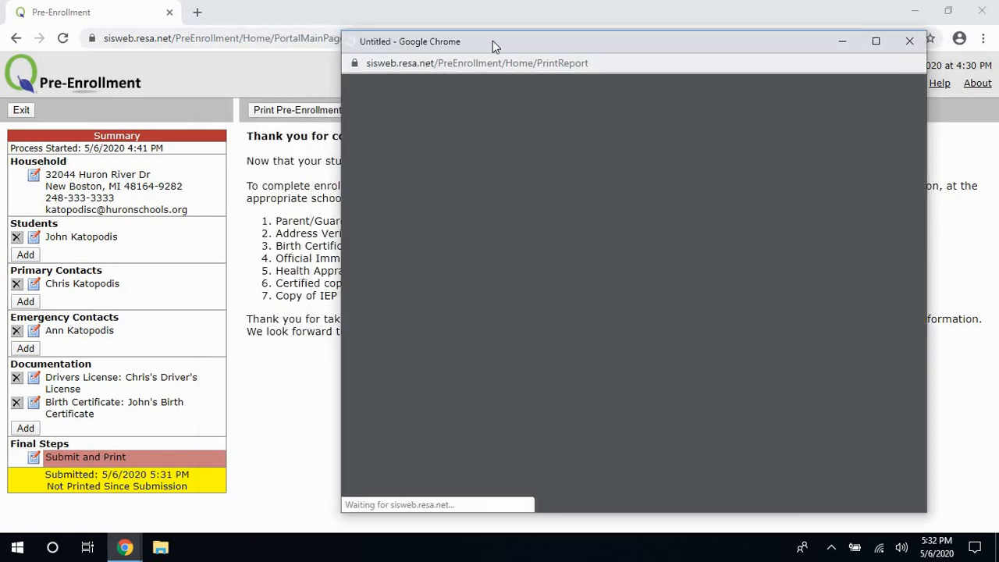
pyautogui.moveTo(492, 41); pyautogui.dragTo(341, 45)
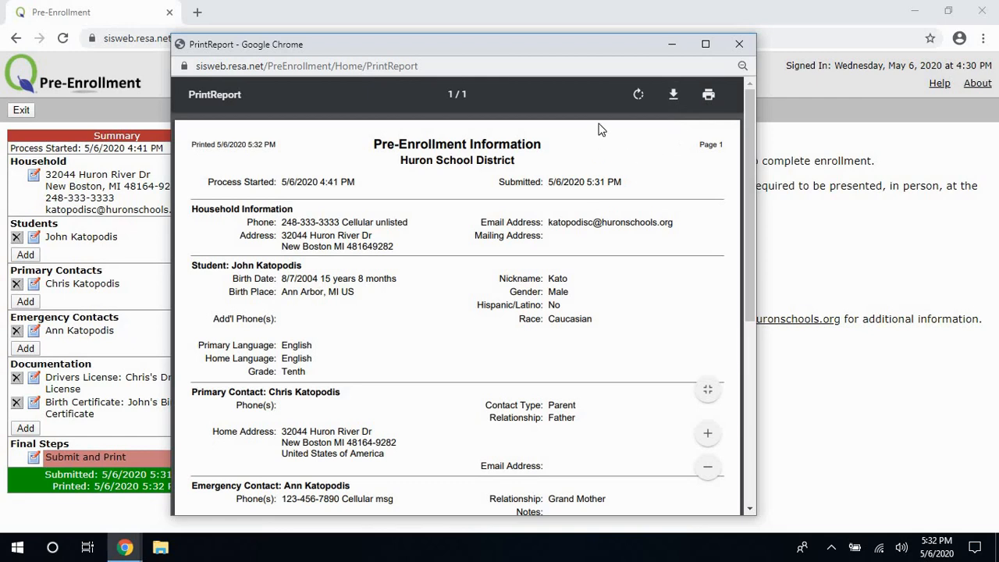
pyautogui.click(734, 44)
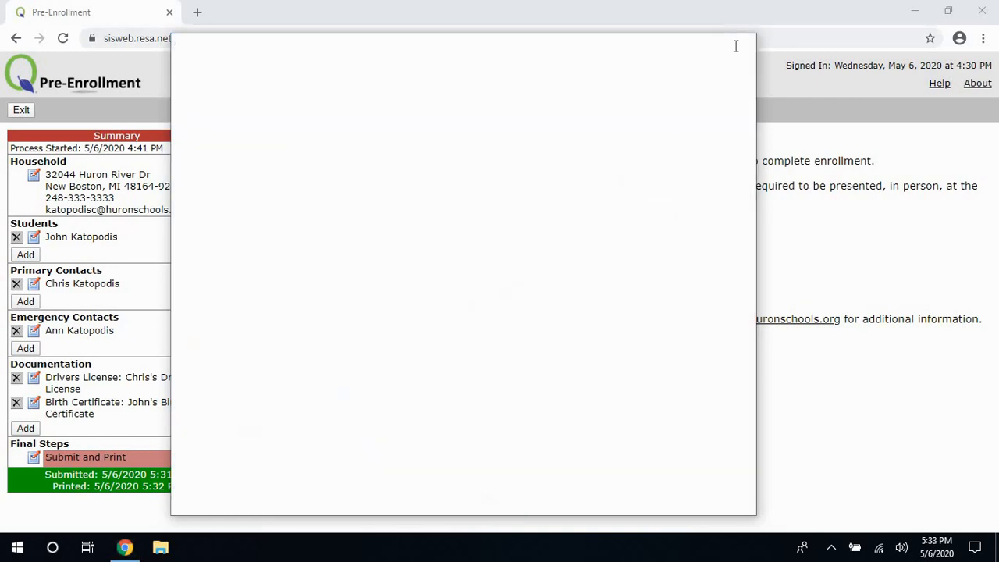